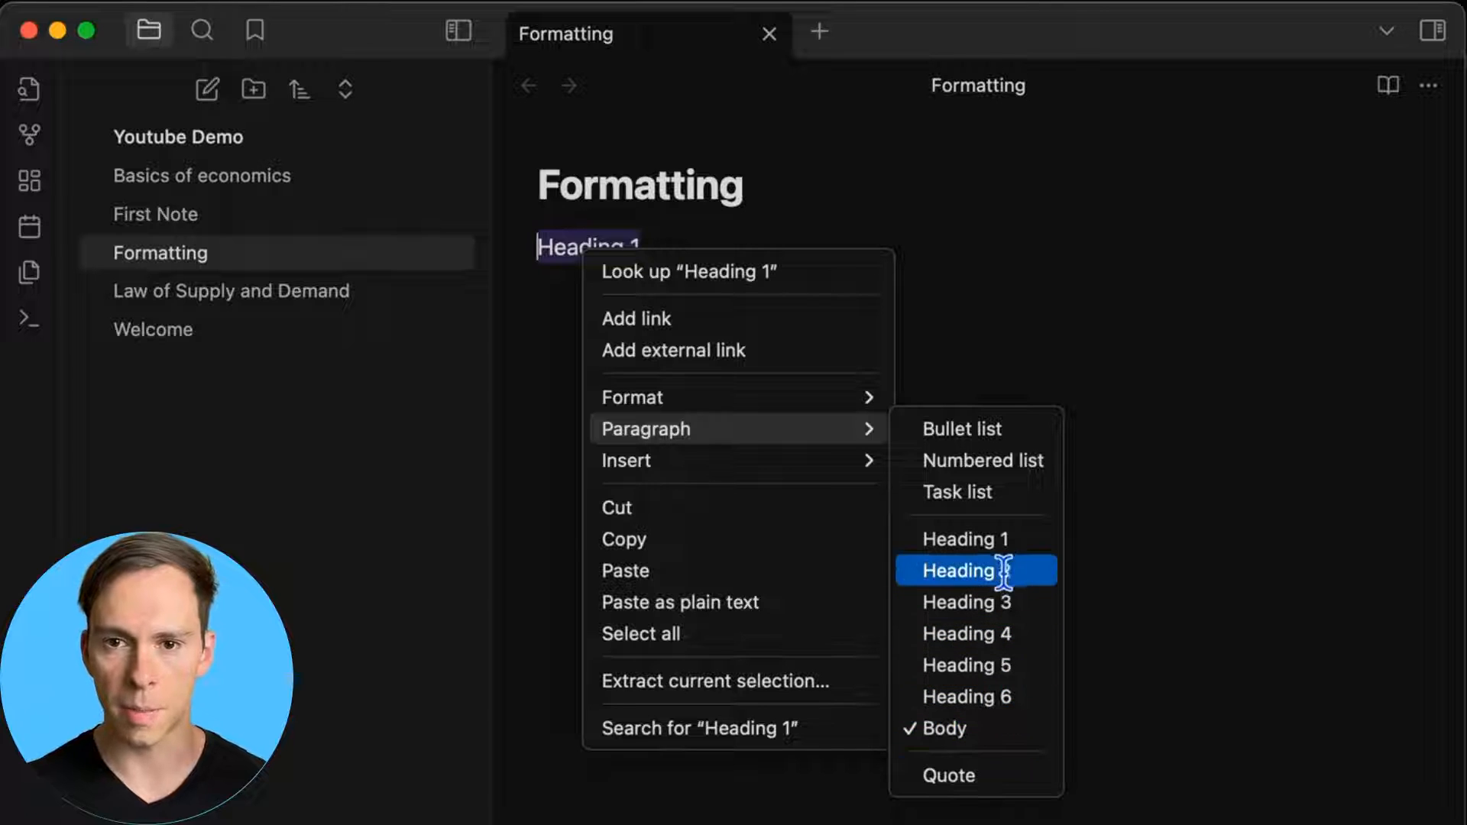
Format the selected "Heading 1" text as a level-1 heading and begin a new line below it with "#"
click(997, 540)
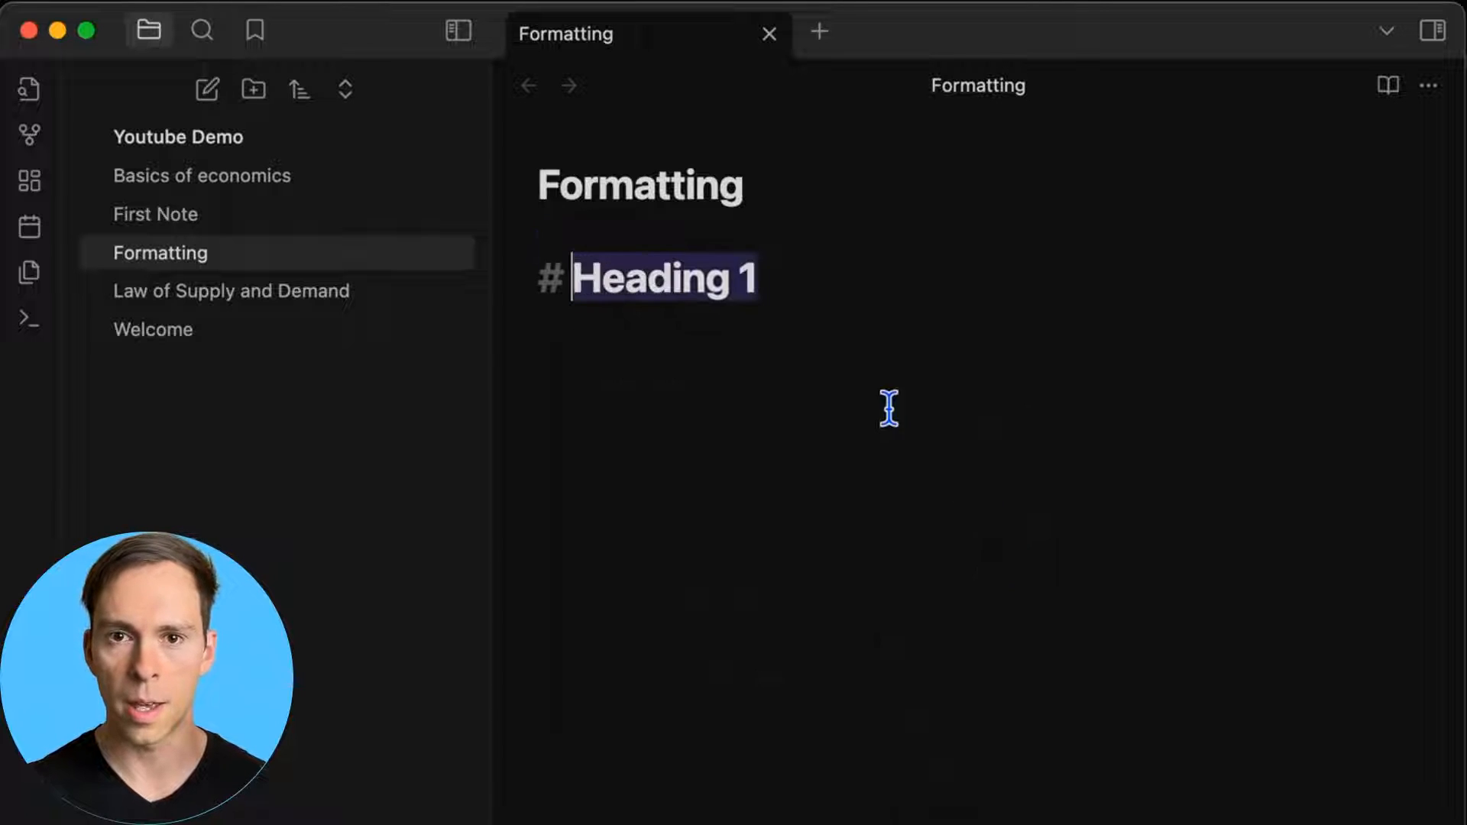
click(785, 271)
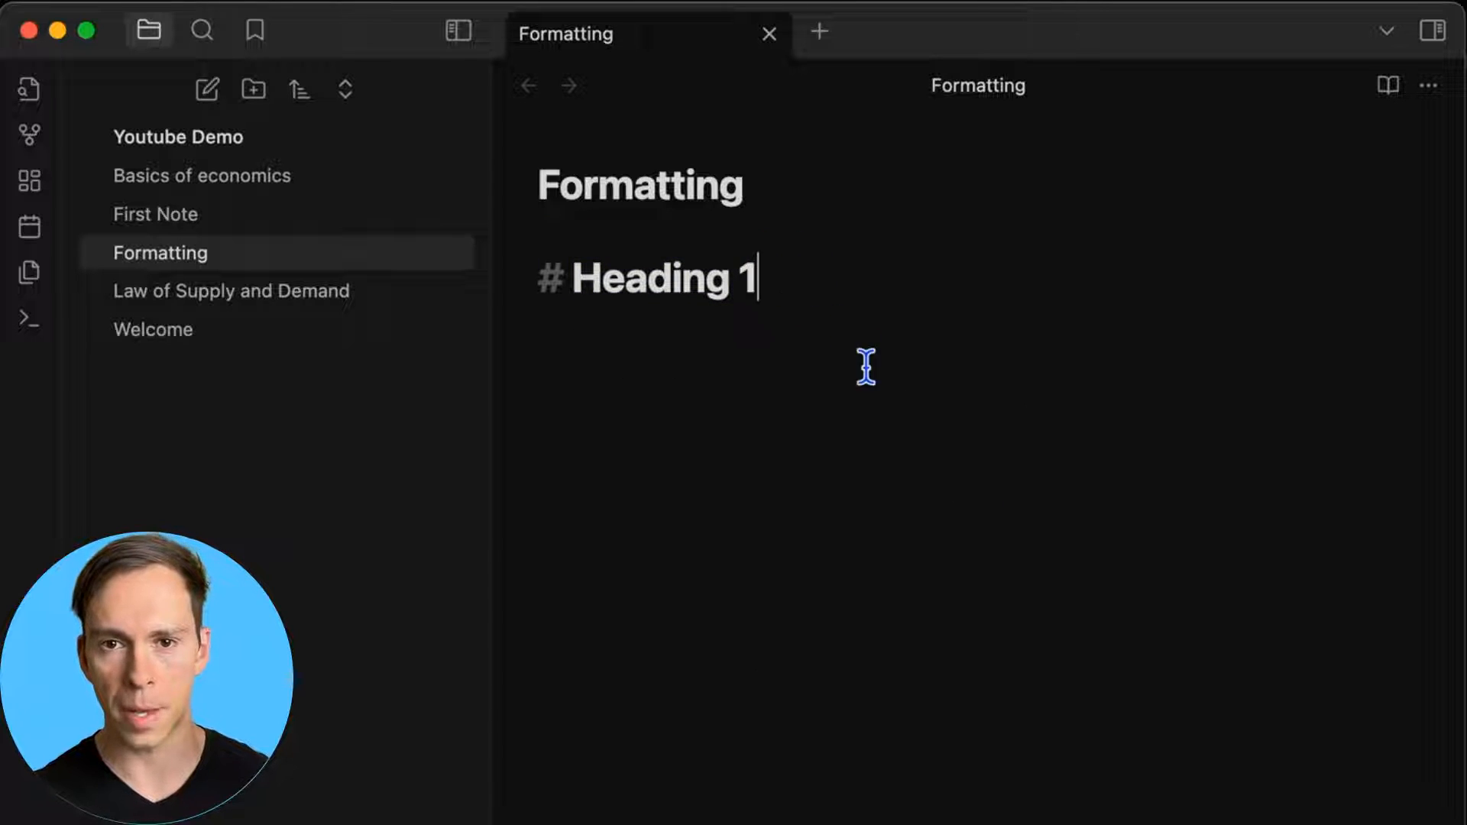
double_click(544, 280)
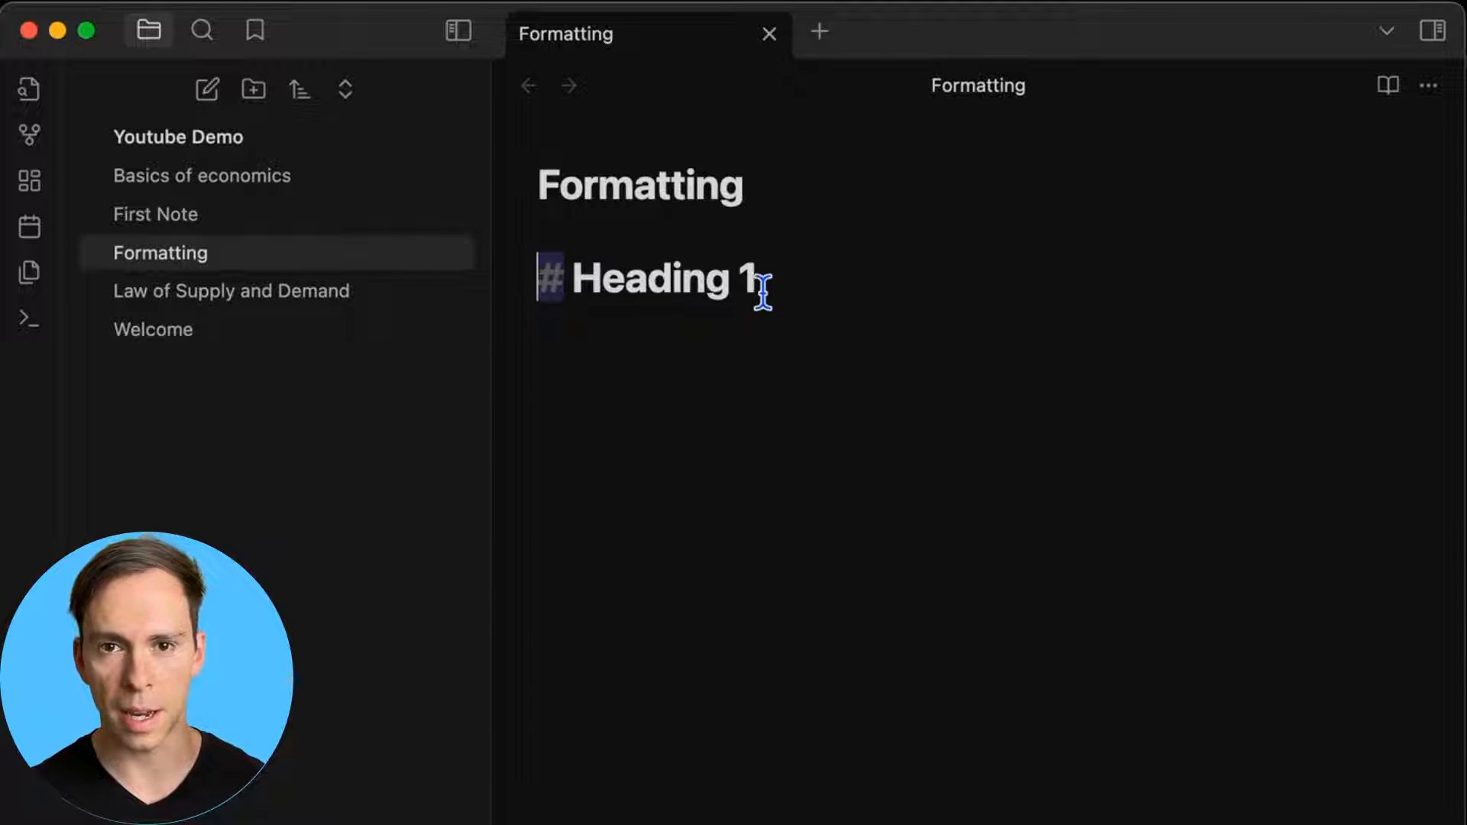
click(805, 285)
key(Return)
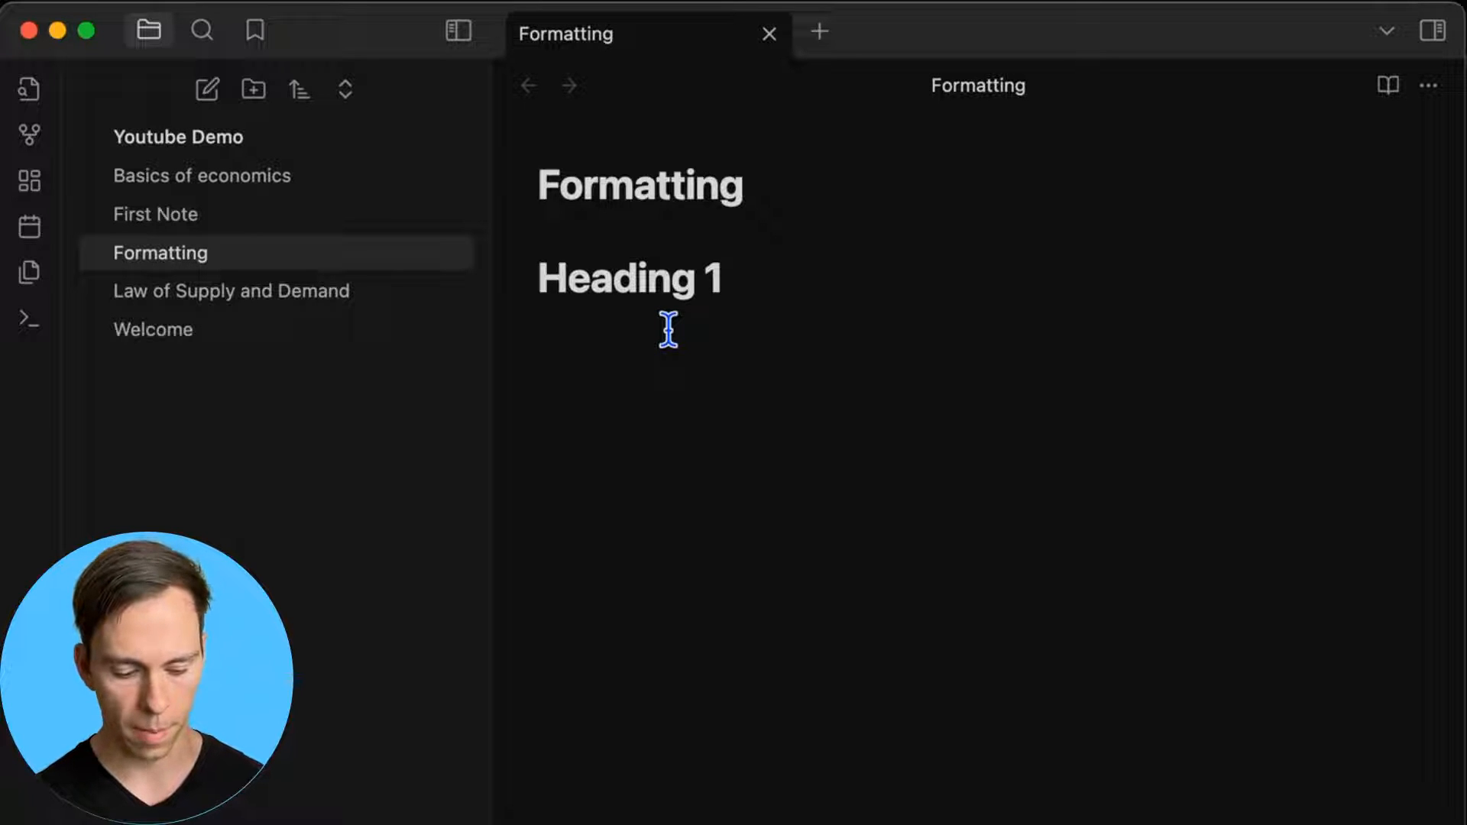
text(#)
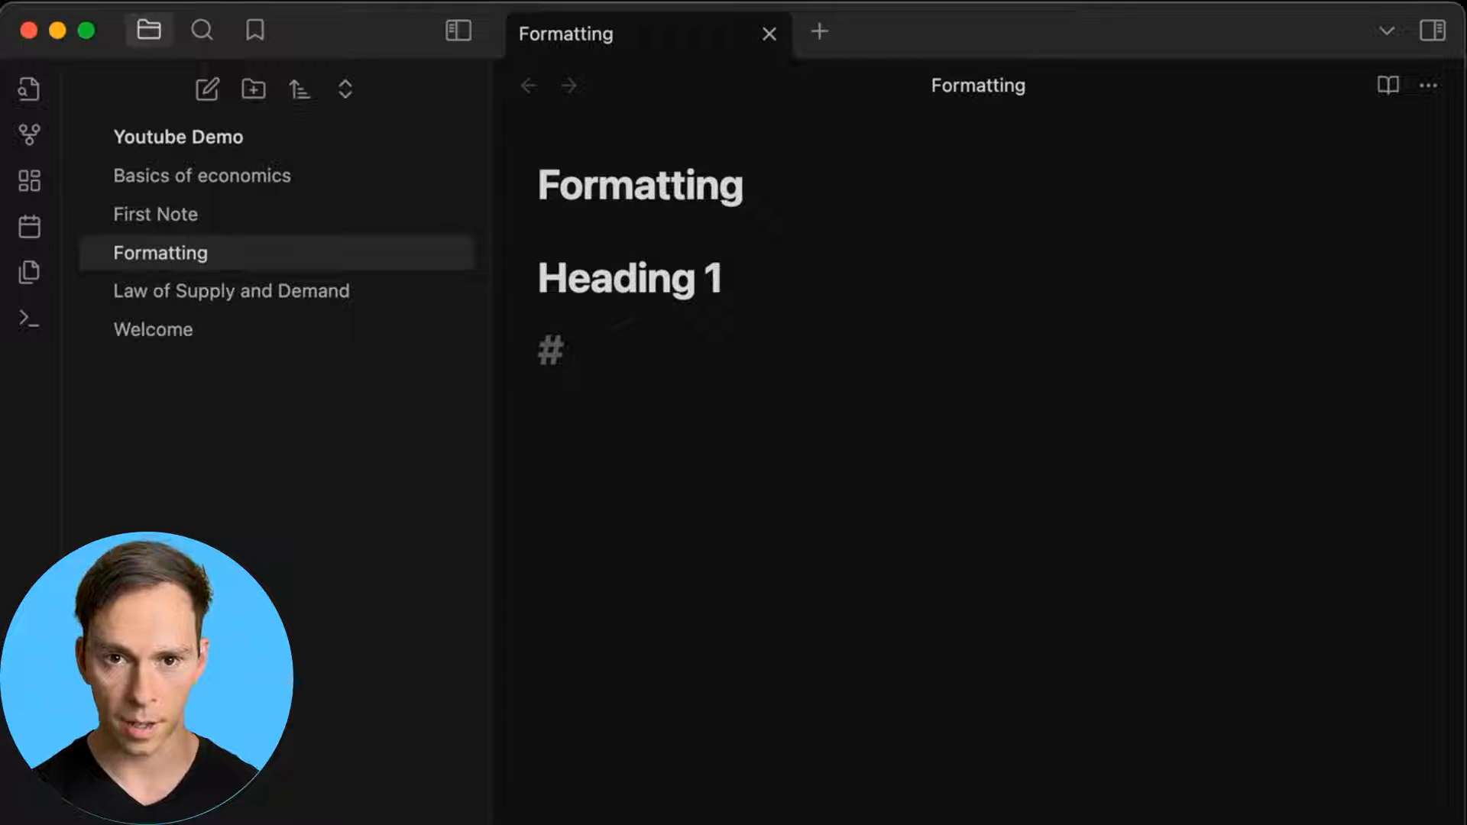
text(Head)
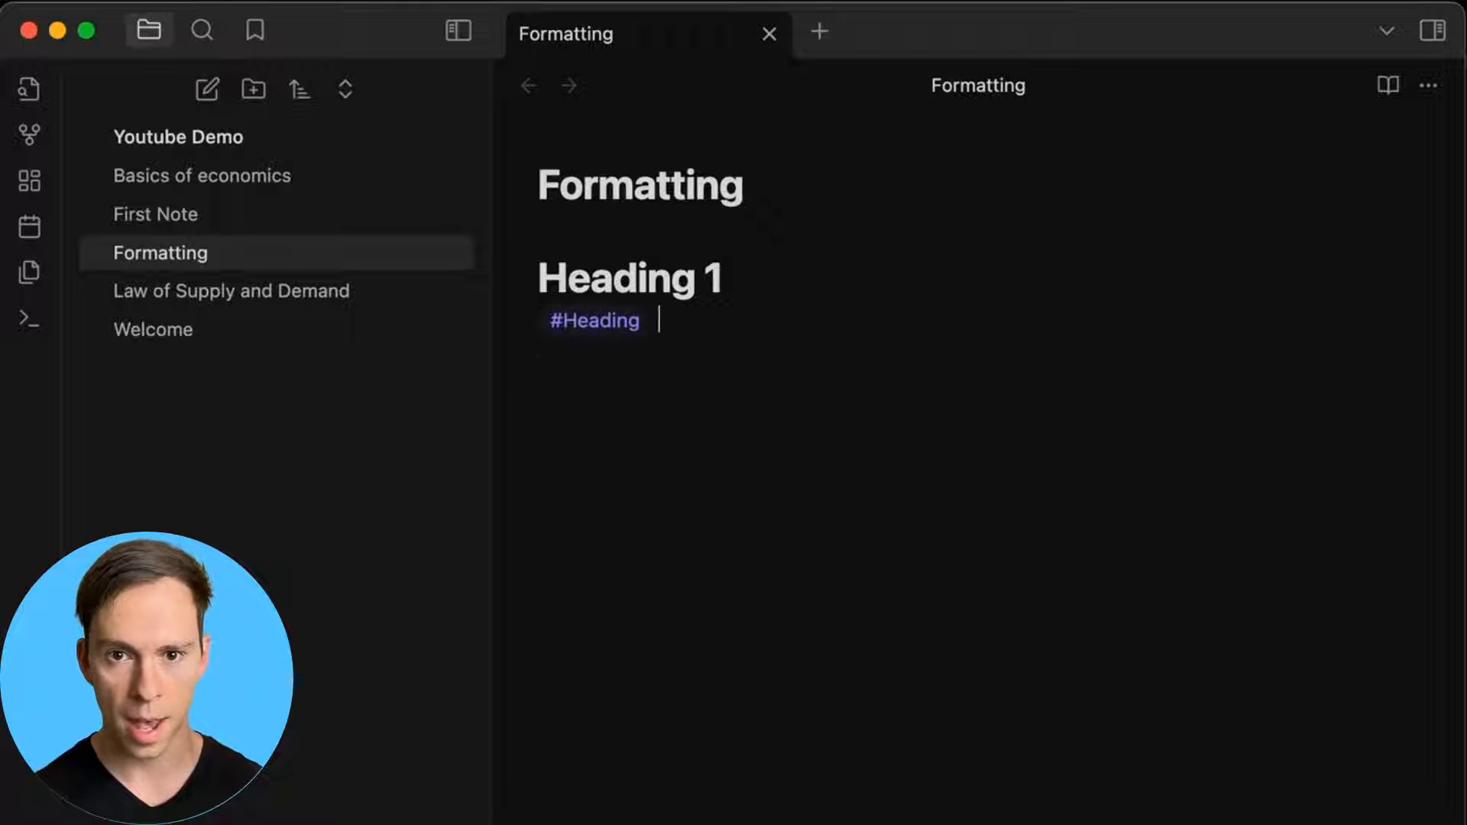
text(in)
key(BackSpace)
key(BackSpace)
key(BackSpace)
key(BackSpace)
key(BackSpace)
key(BackSpace)
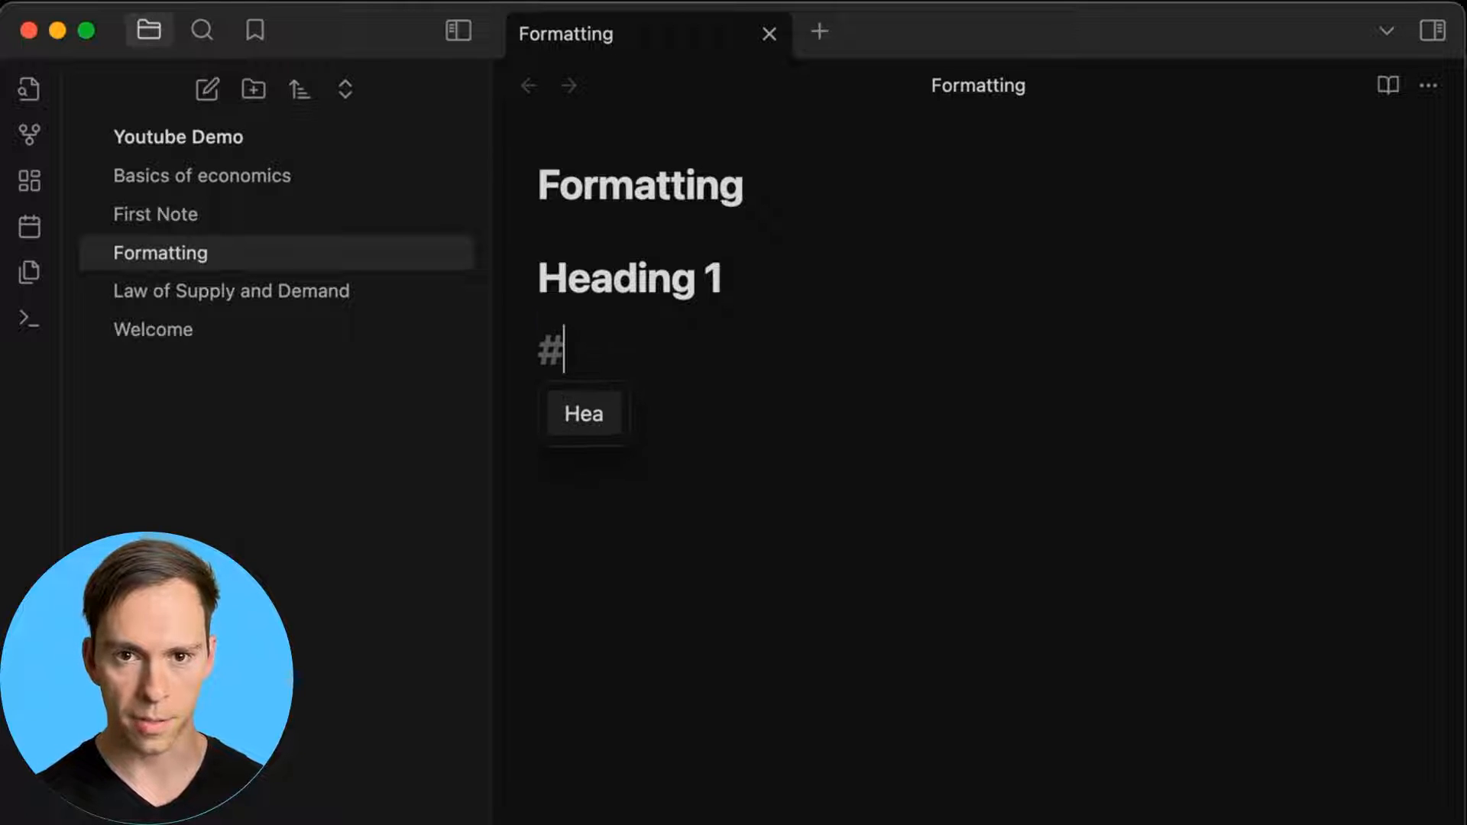
Complete the new Markdown line as the level-1 heading "# Heading 1" and end the line
text(H)
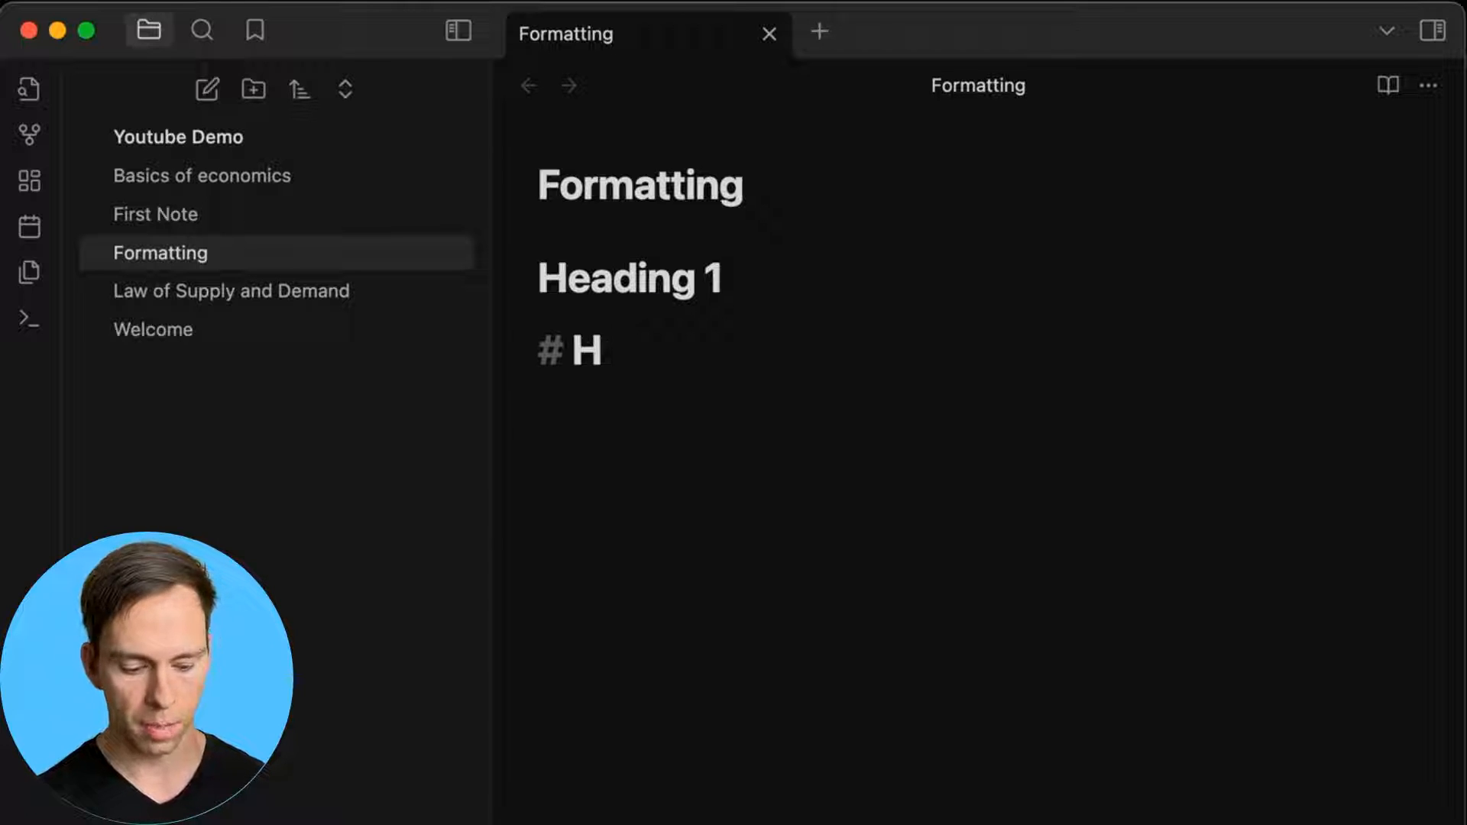
text(eading )
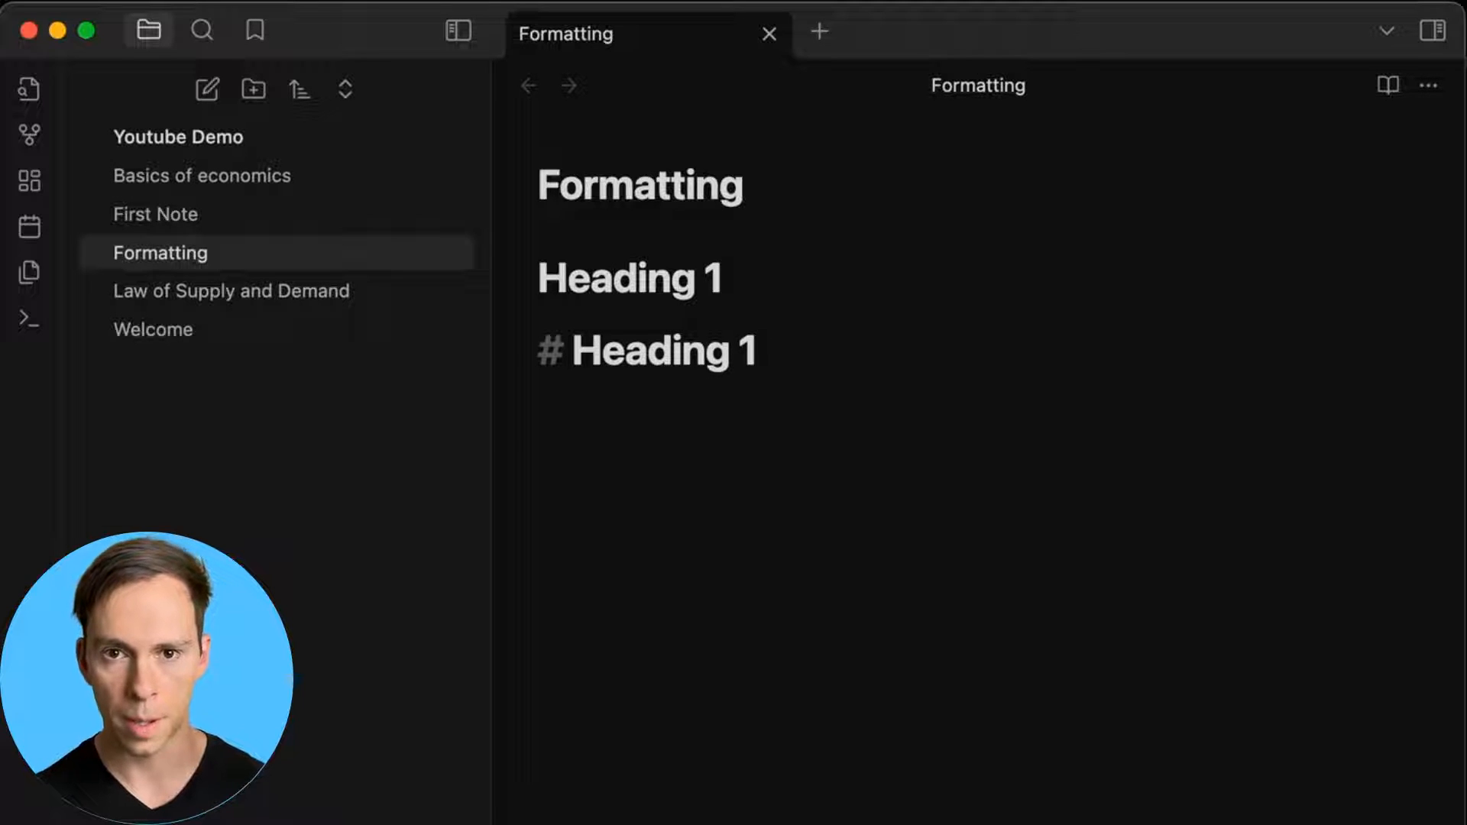
text(1)
key(Return)
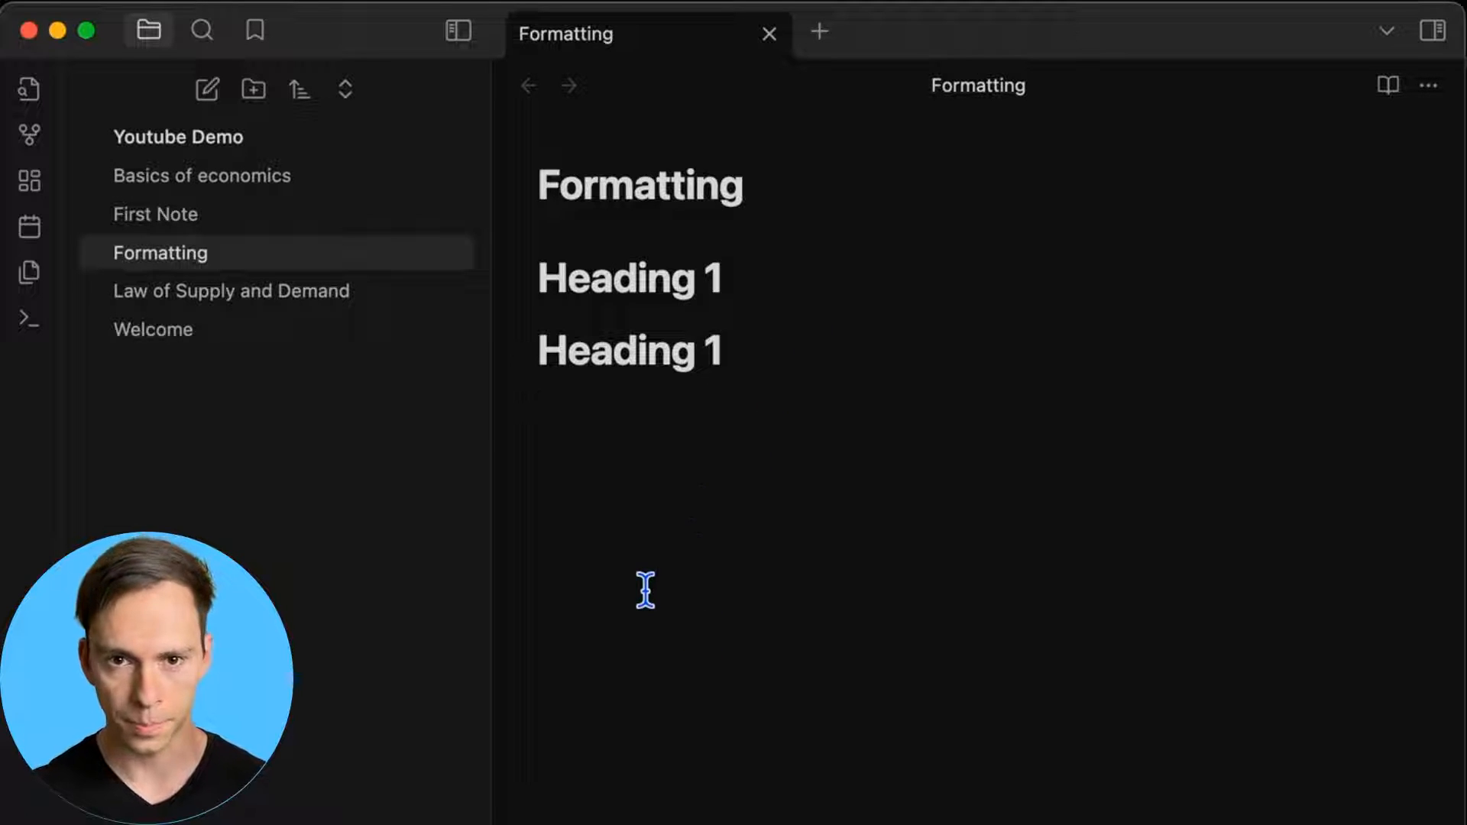
Add the Markdown level-2 heading "## Heading 2" on the line below the second Heading 1
text(##)
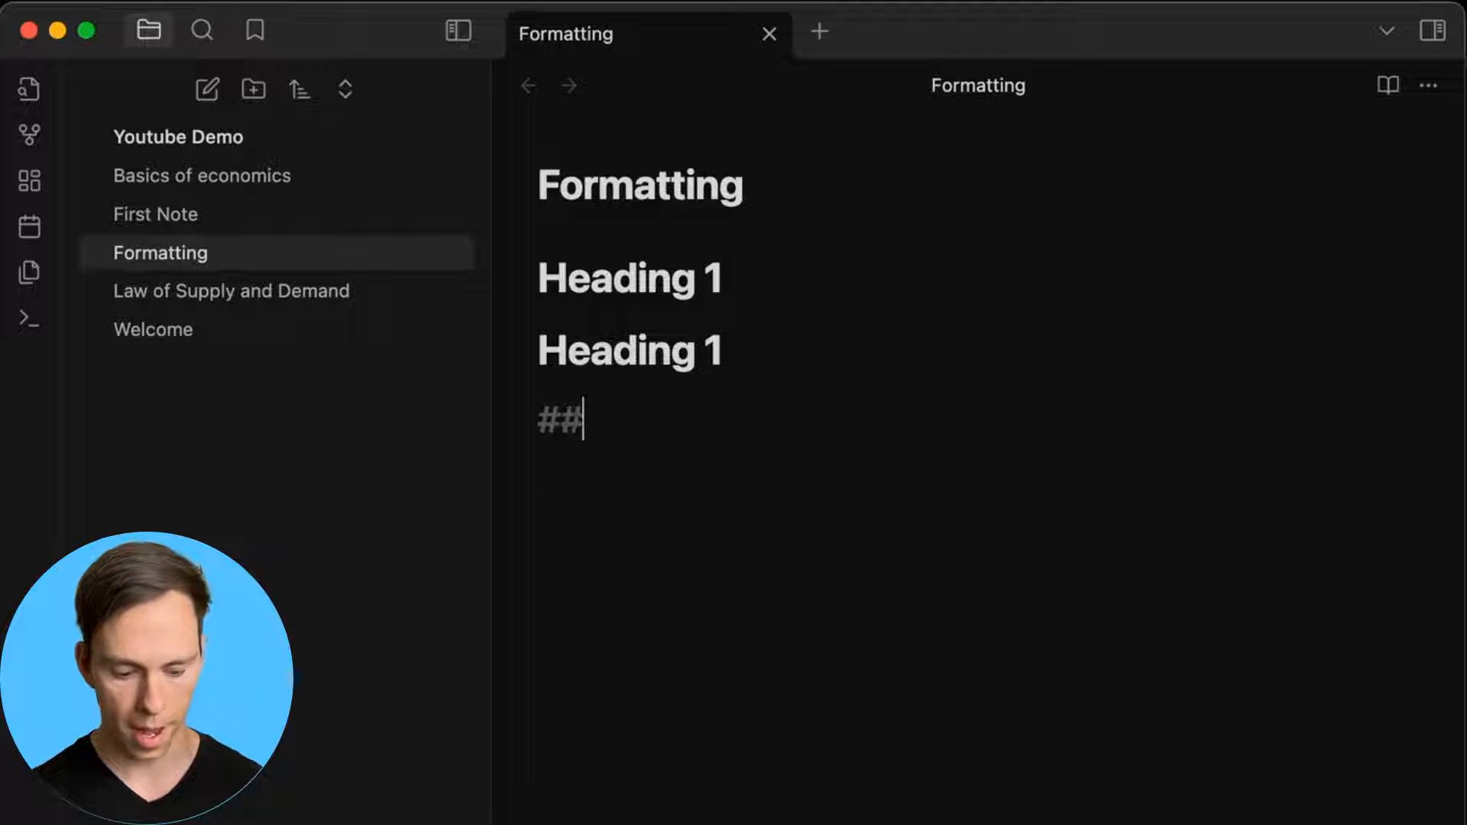
text( Heading )
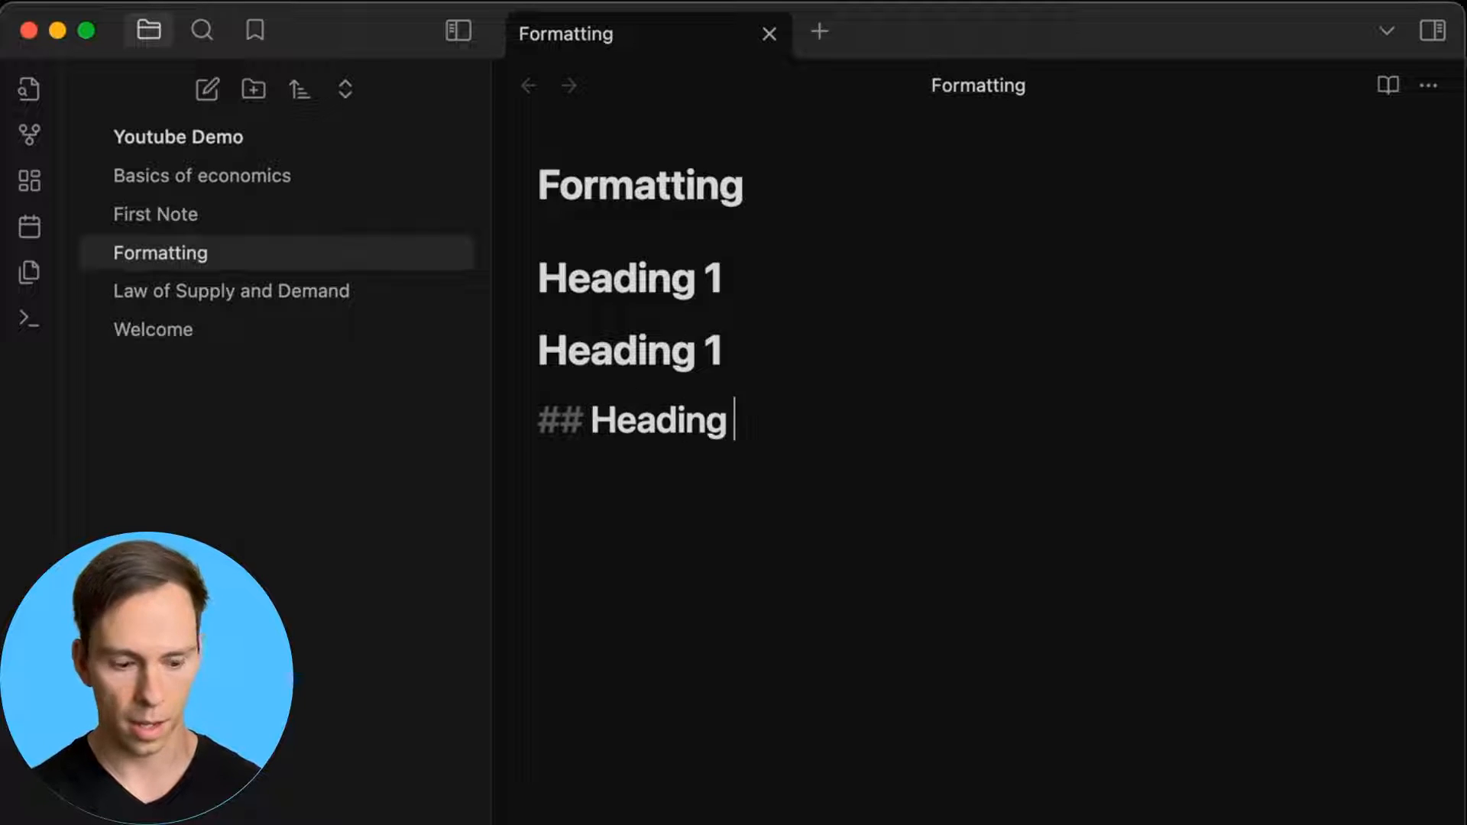
text(2)
key(Return)
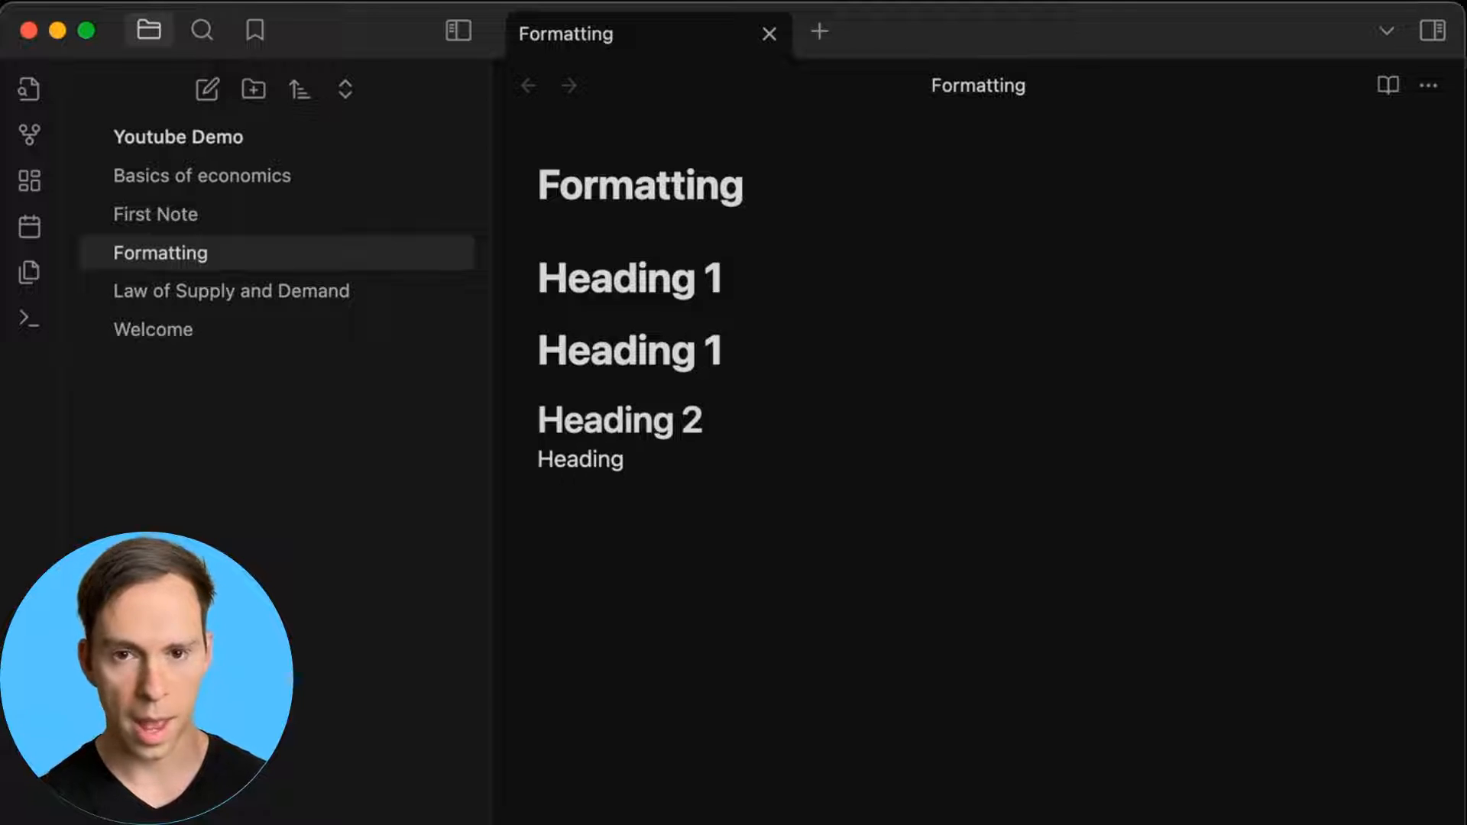
Format the body-text "Heading 2" line at the end of the note as a level-2 heading
drag(645, 463, 541, 466)
right_click(542, 464)
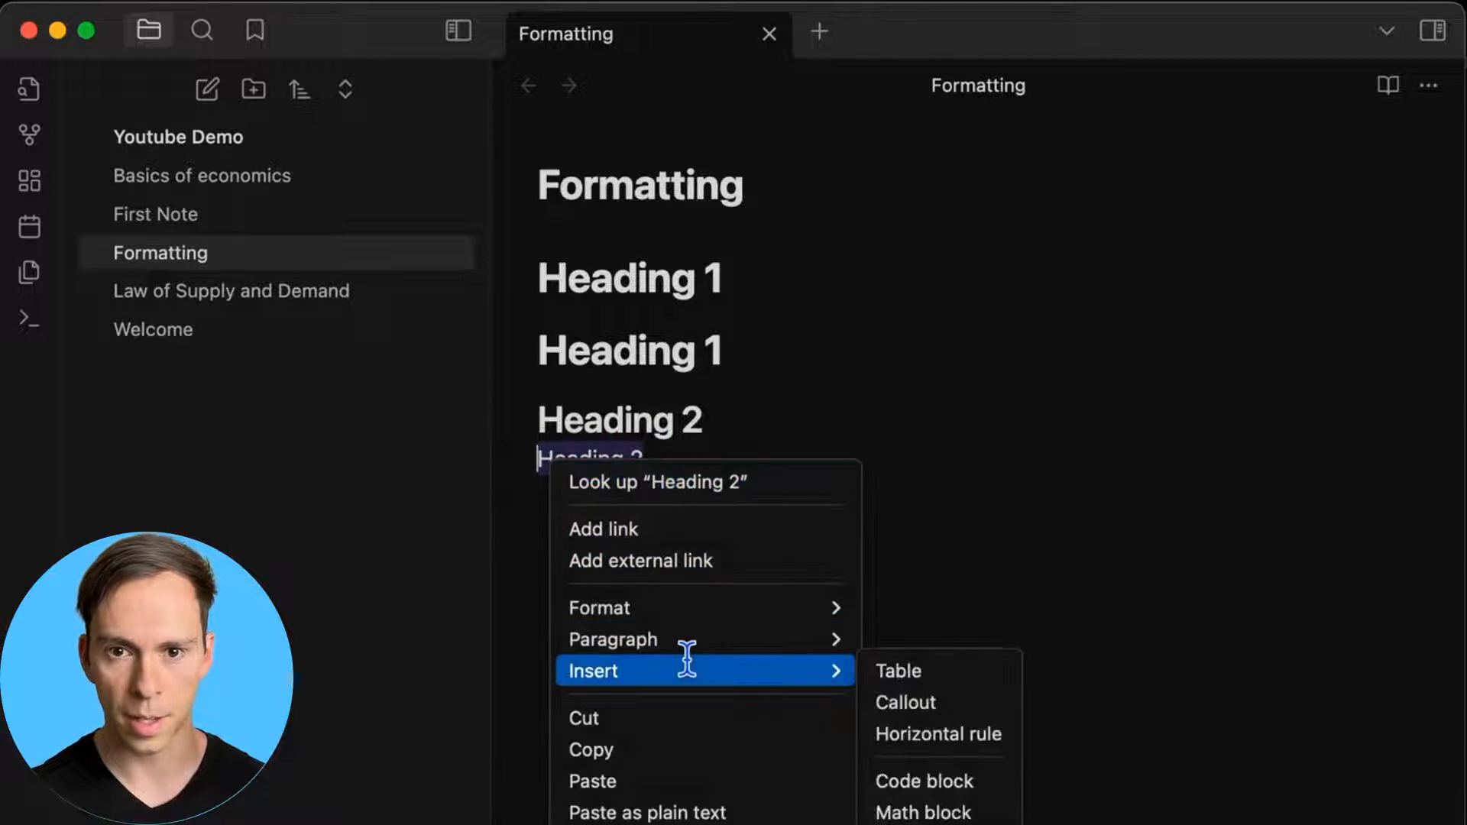
mouse_move(695, 648)
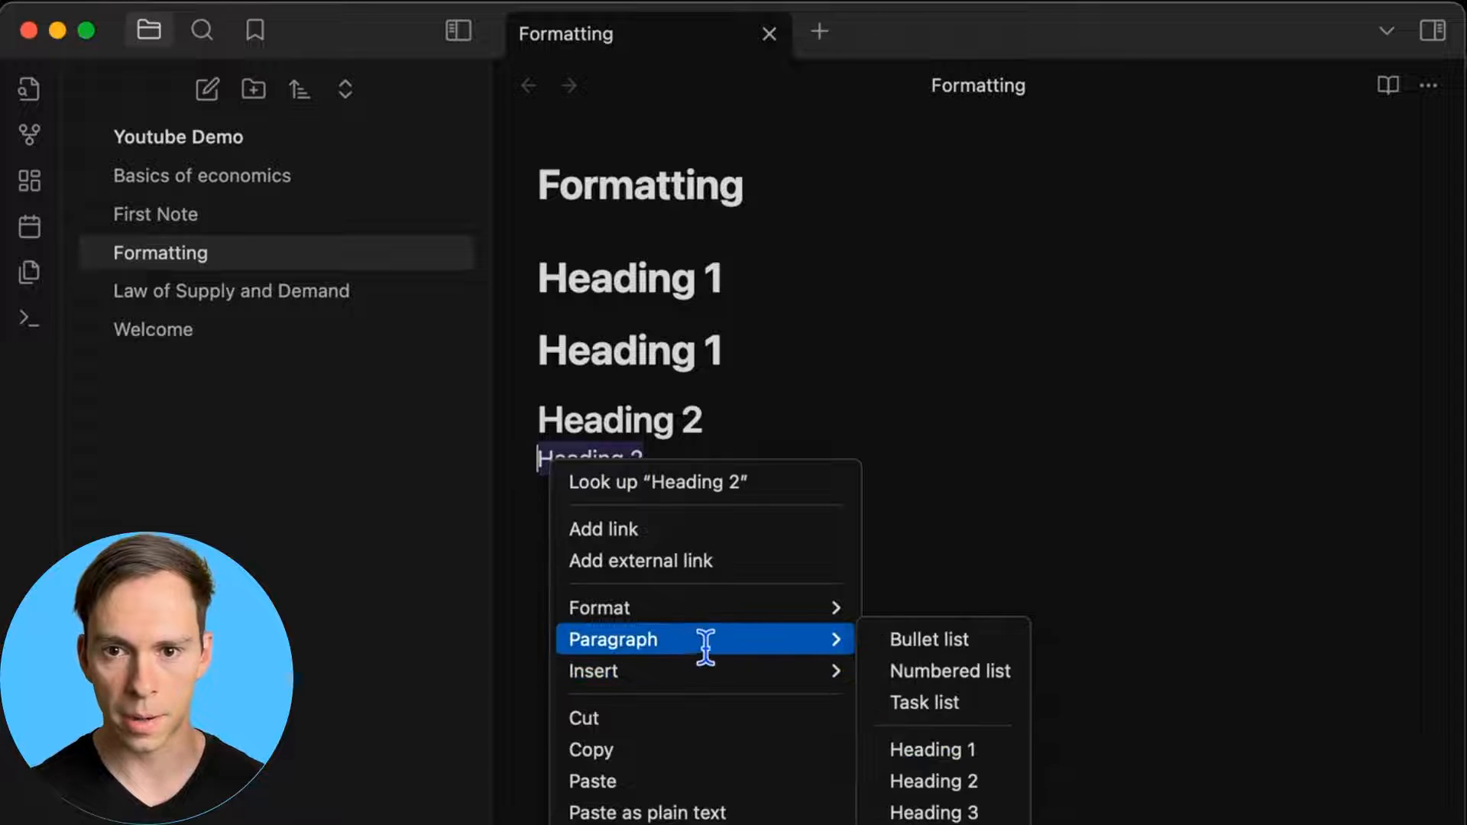
click(966, 784)
click(848, 576)
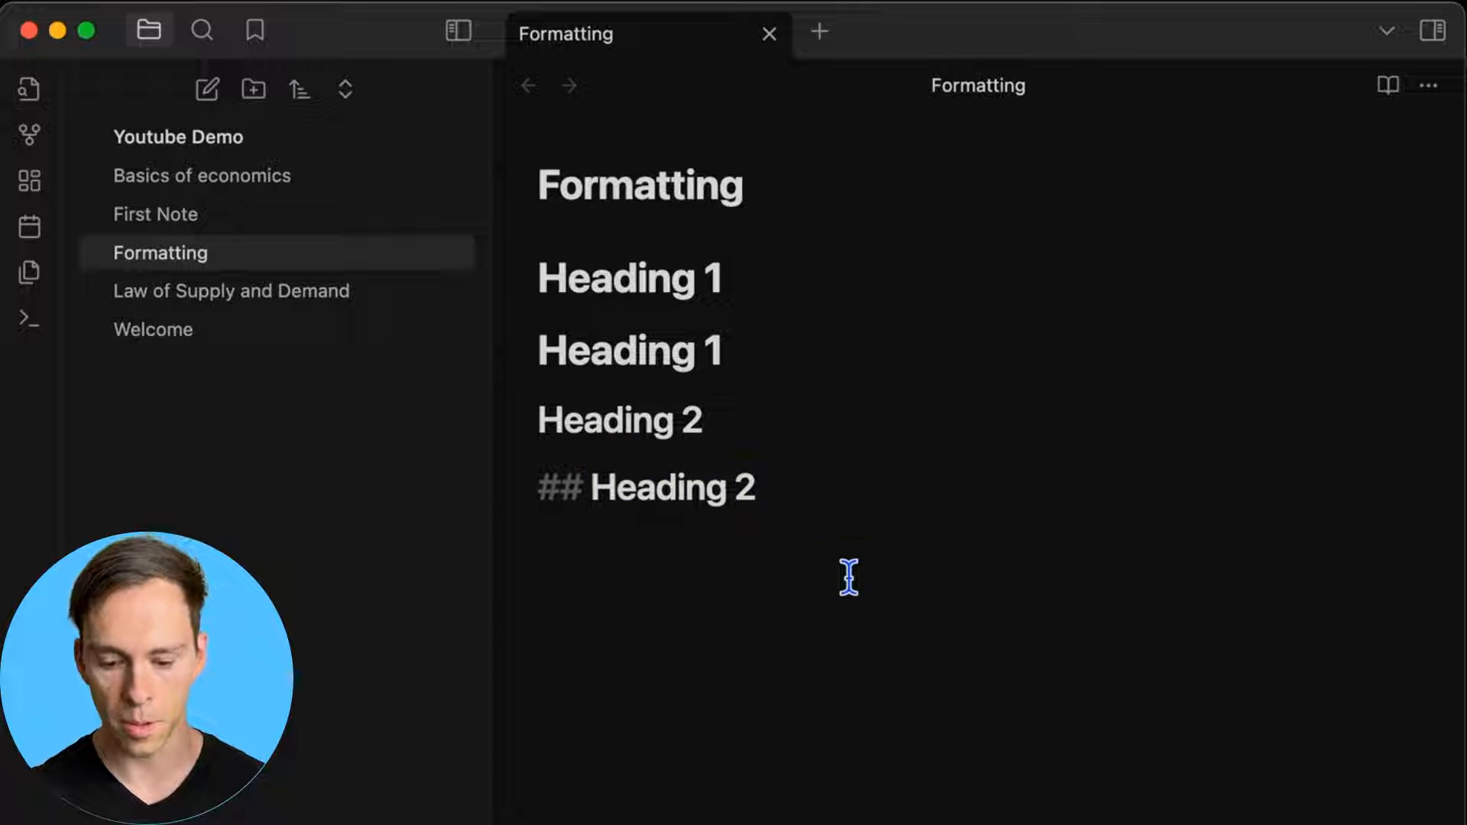
Add Markdown headings "Heading 3", "Heading 4", "Heading 5" and "Heading 6" at levels 3 to 6, each on its own line
key(Return)
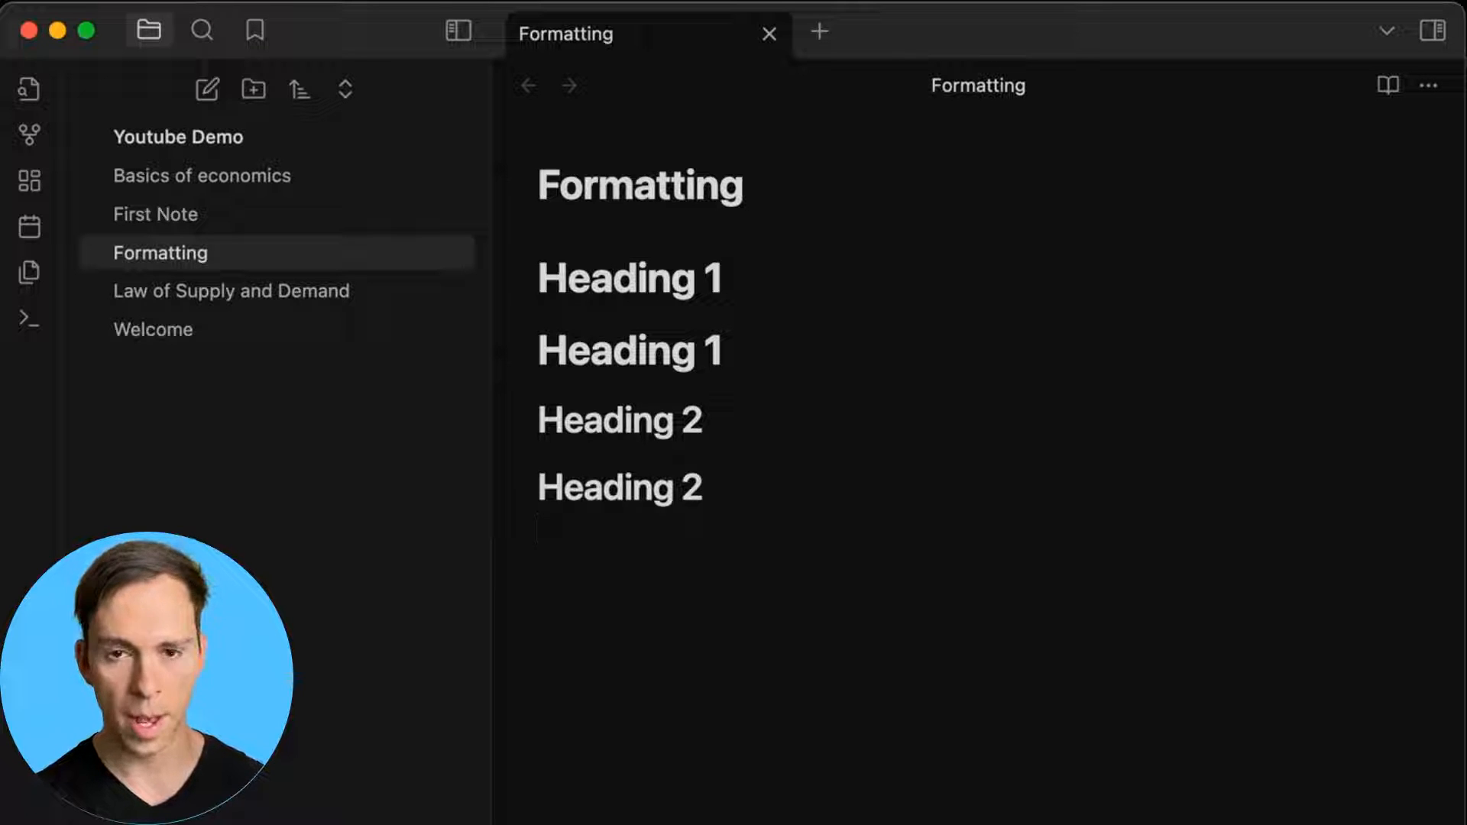
text(### Heading 3)
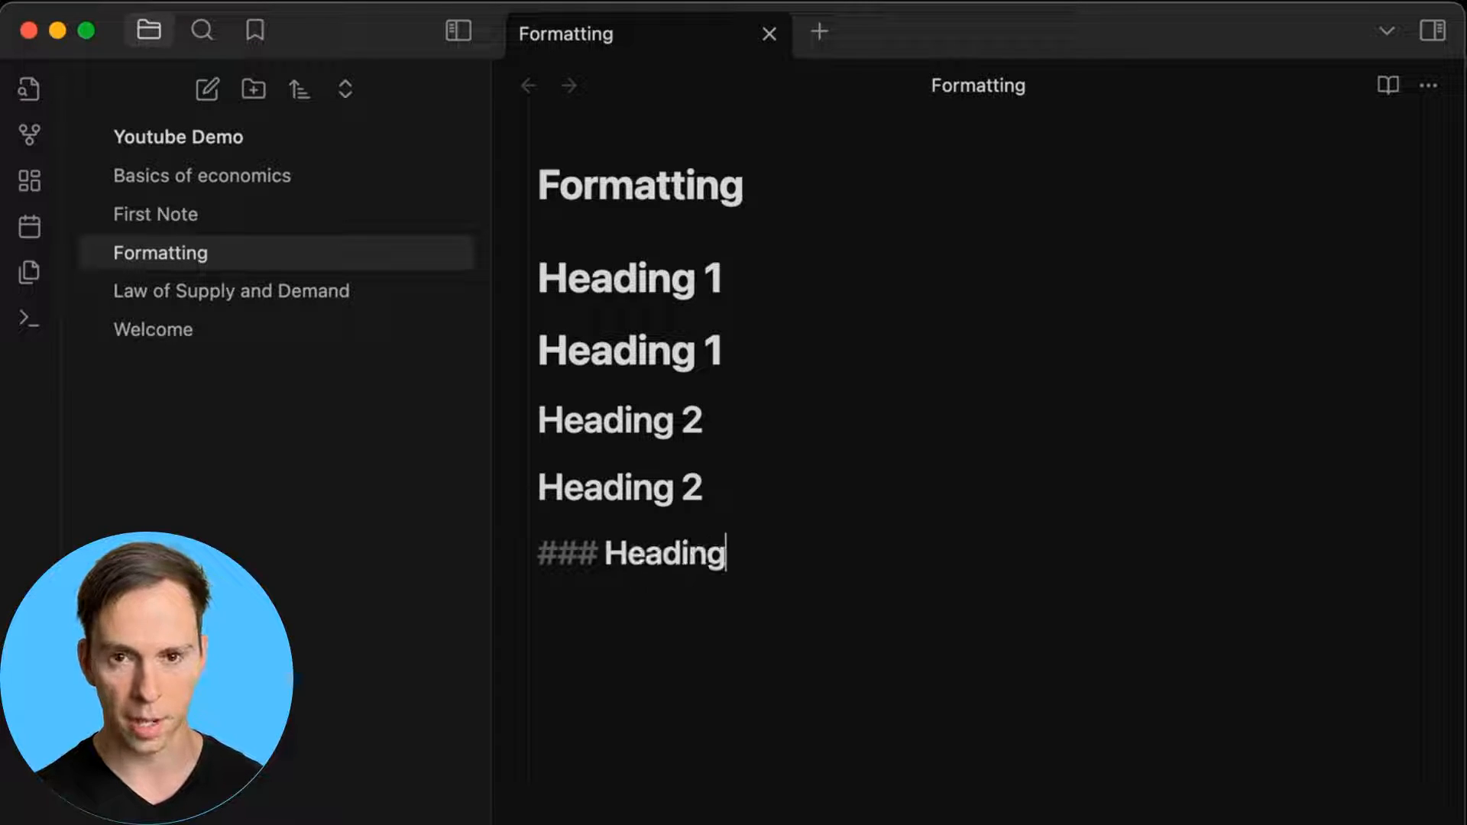
key(Return)
text(#### Heading 4)
key(Return)
text(##### Heading 5)
key(Return)
text(###### Heading 6)
key(Return)
click(754, 727)
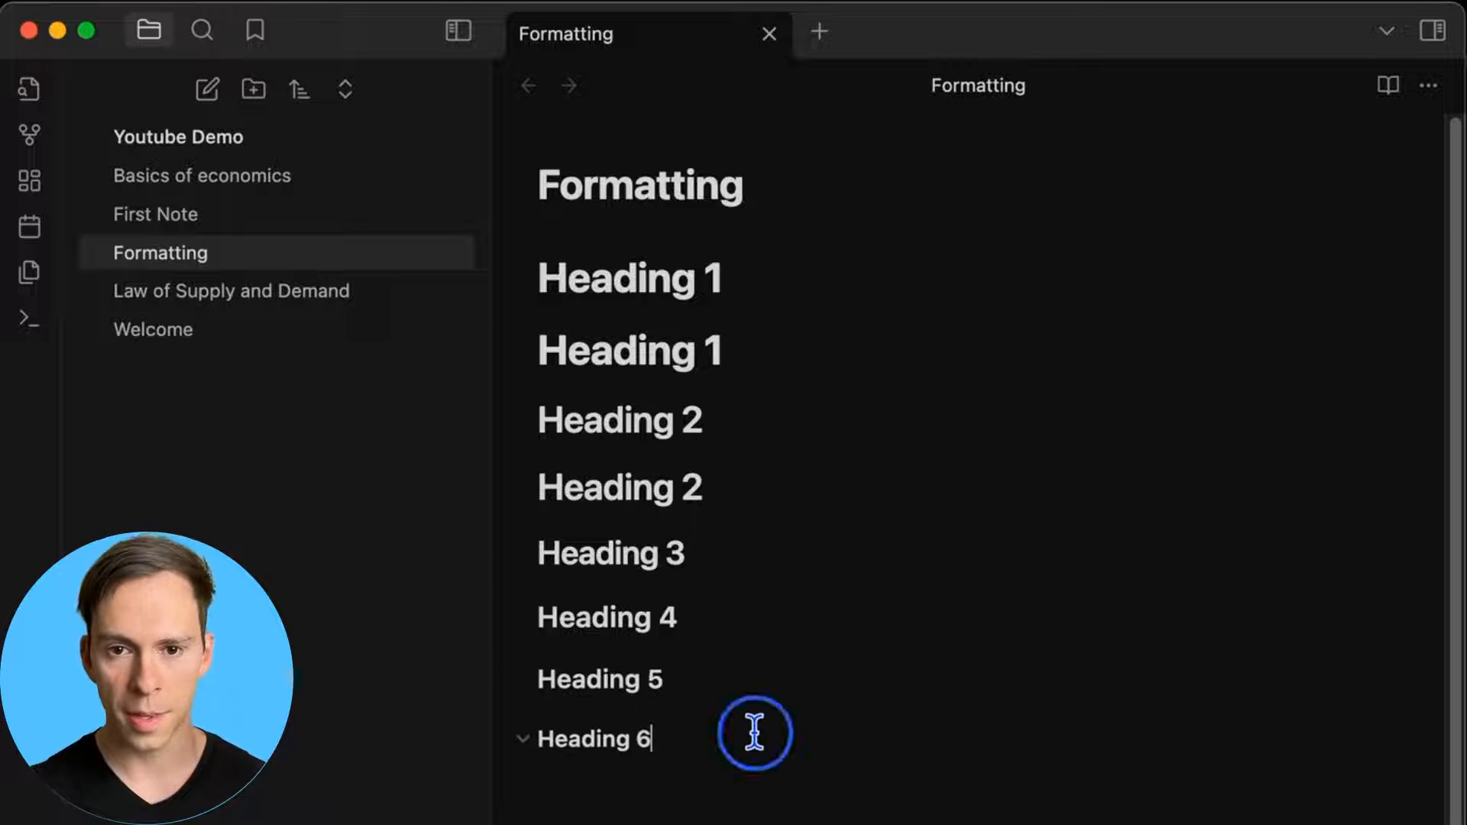
click(727, 804)
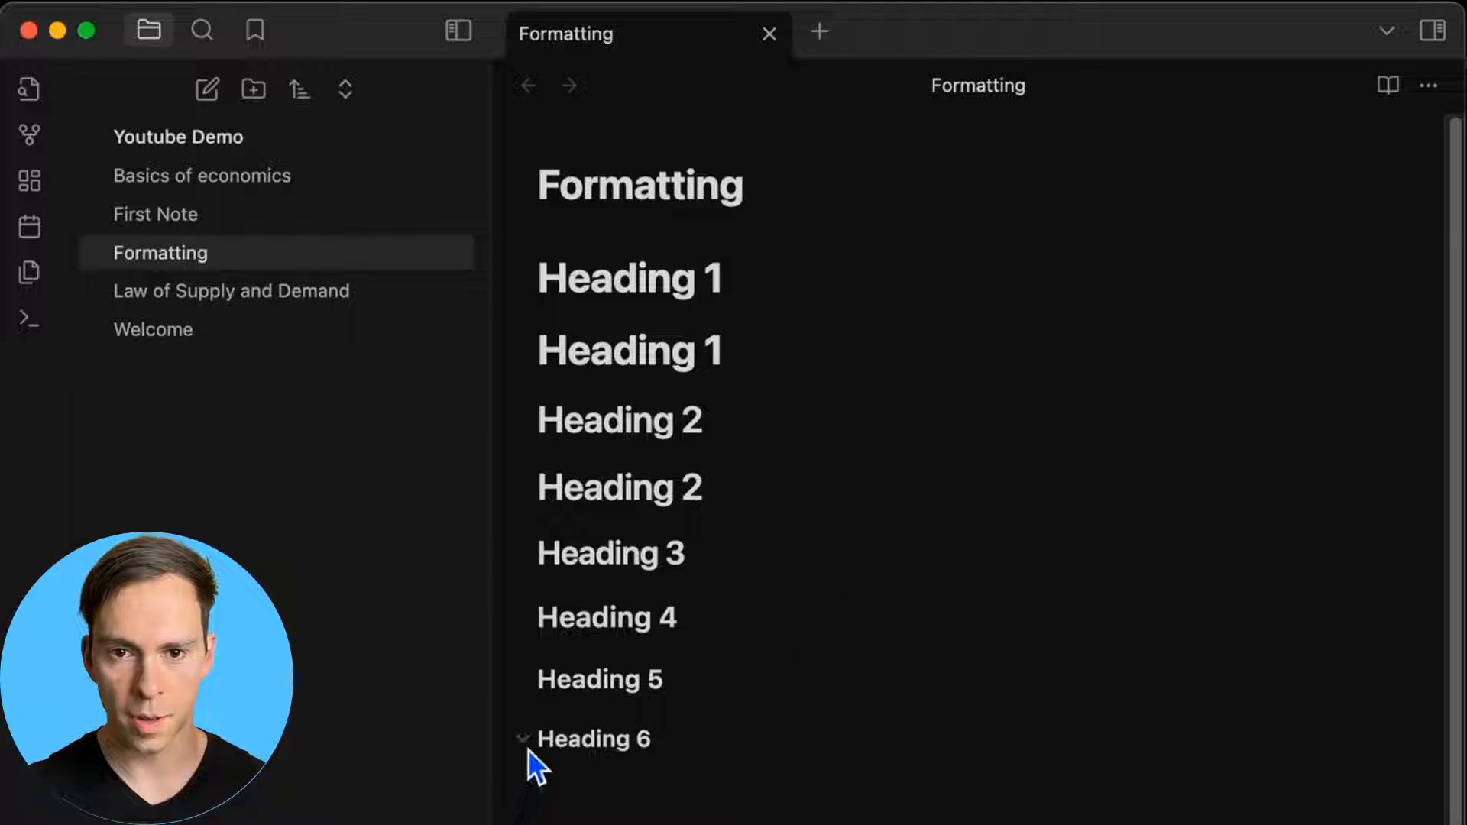
Fold and unfold the section under Heading 6 in the note
click(523, 740)
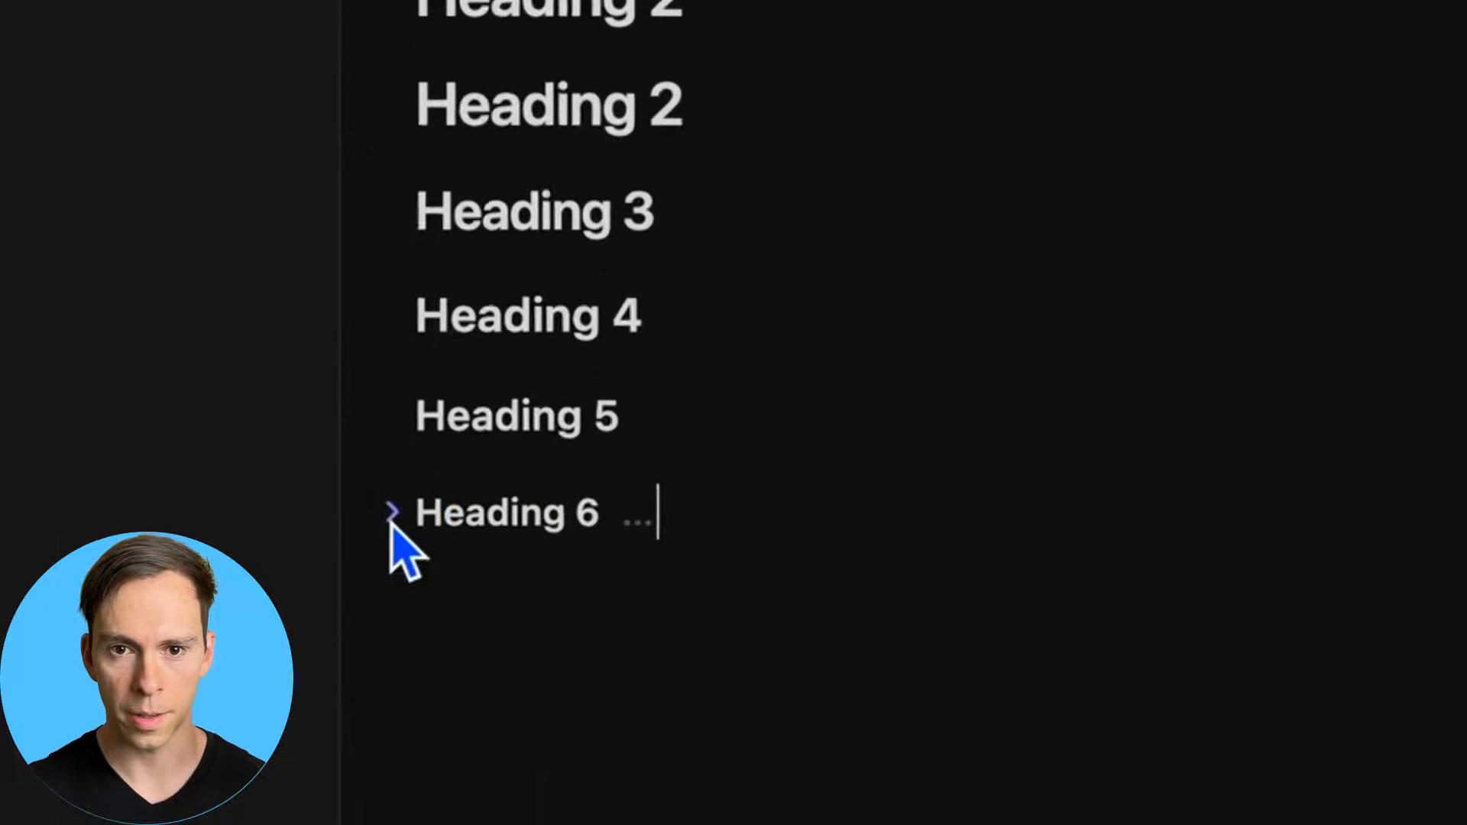
click(391, 513)
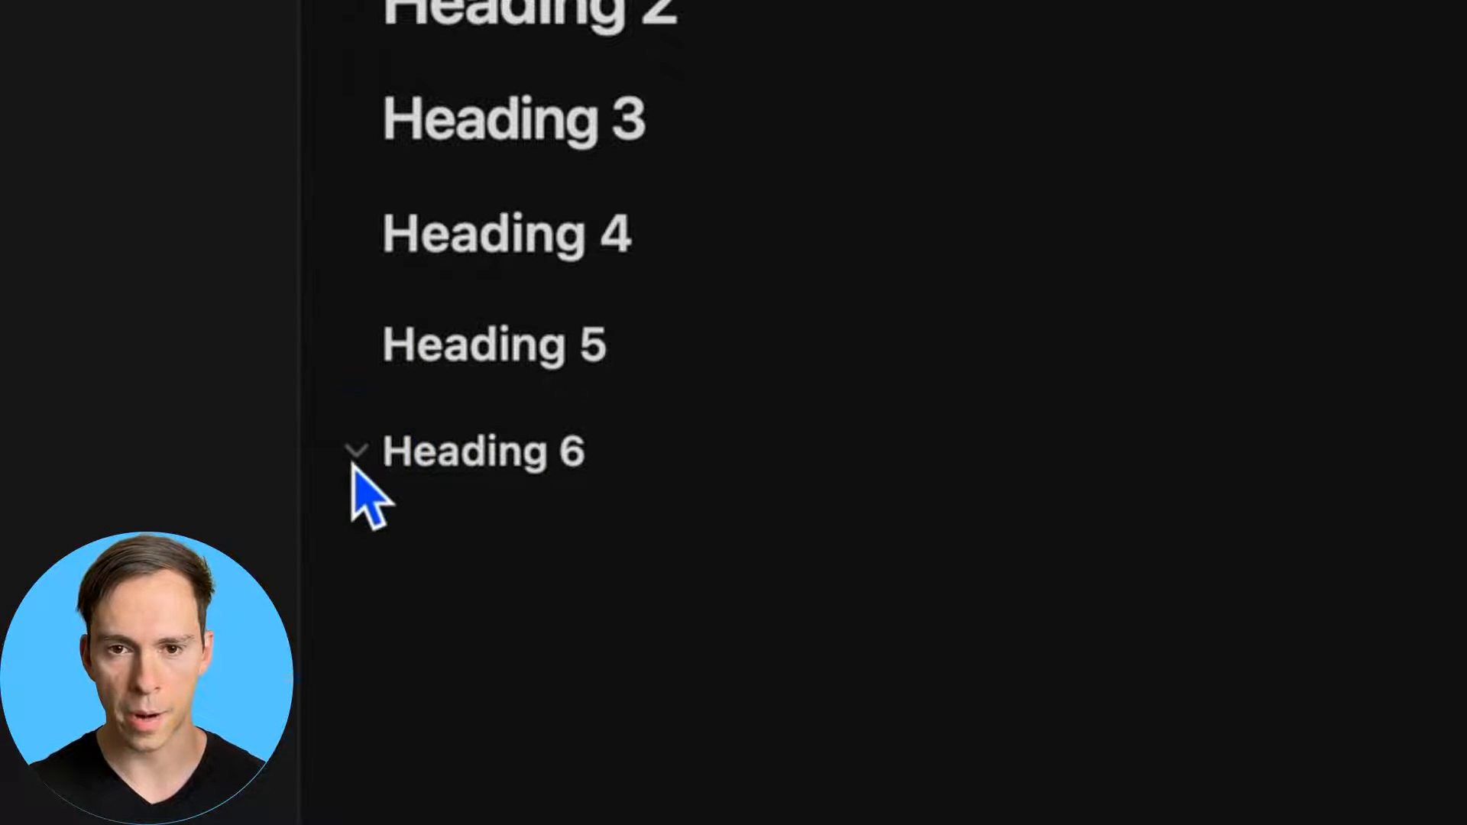
click(391, 513)
click(353, 457)
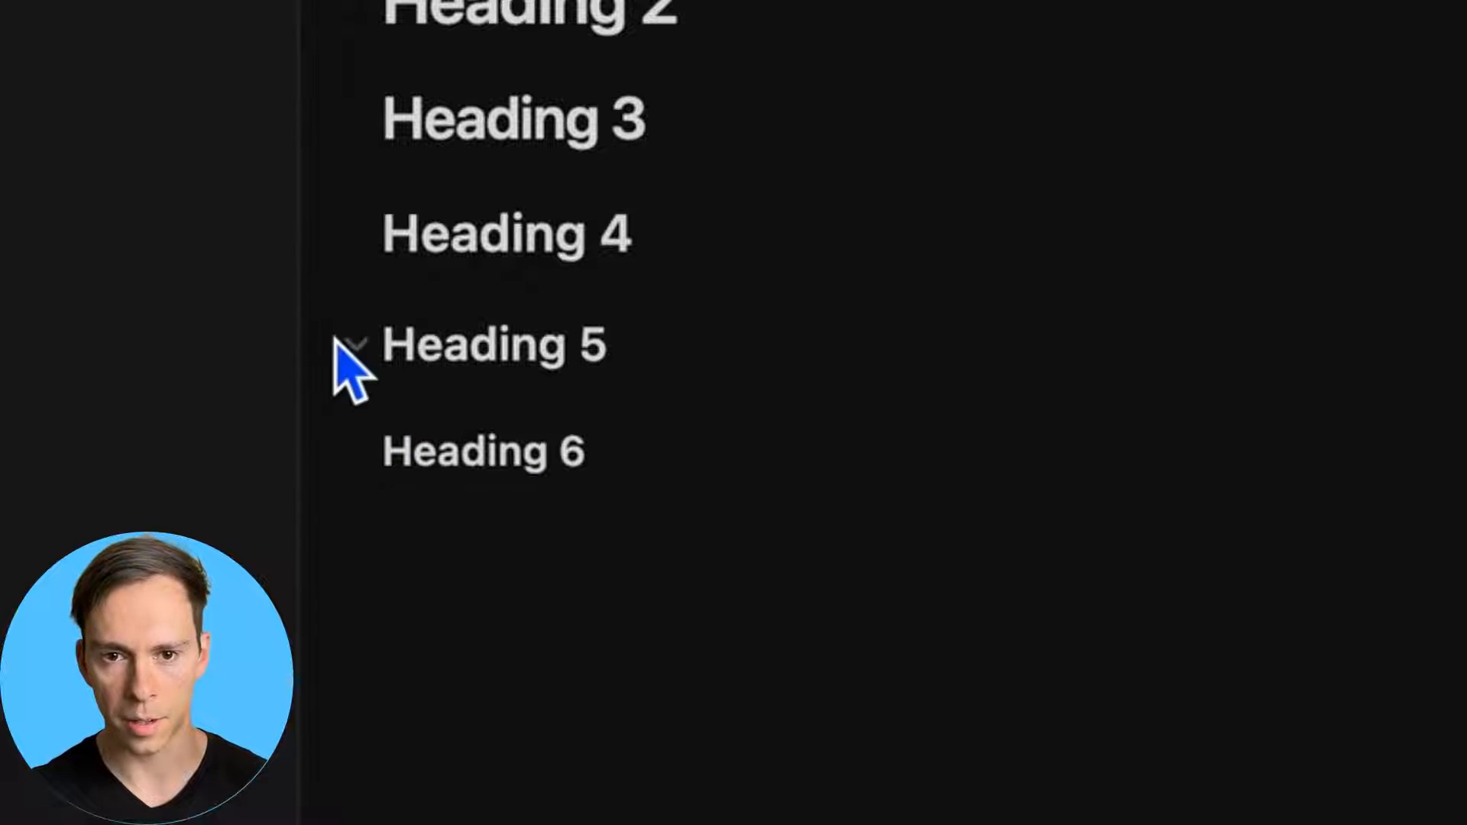
Fold and unfold the sections under Heading 5, Heading 4 and Heading 3 in turn
click(359, 347)
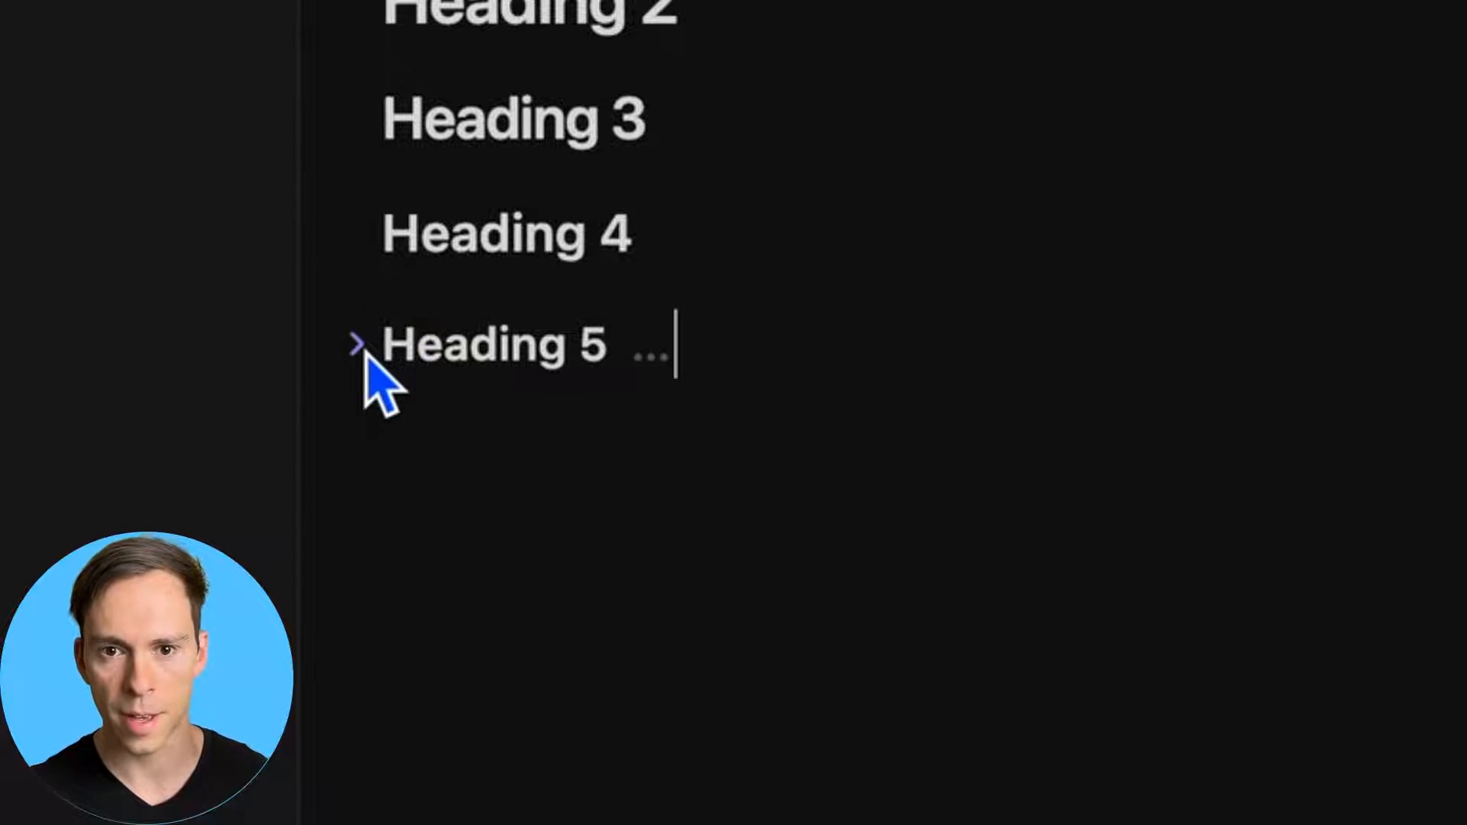
click(359, 348)
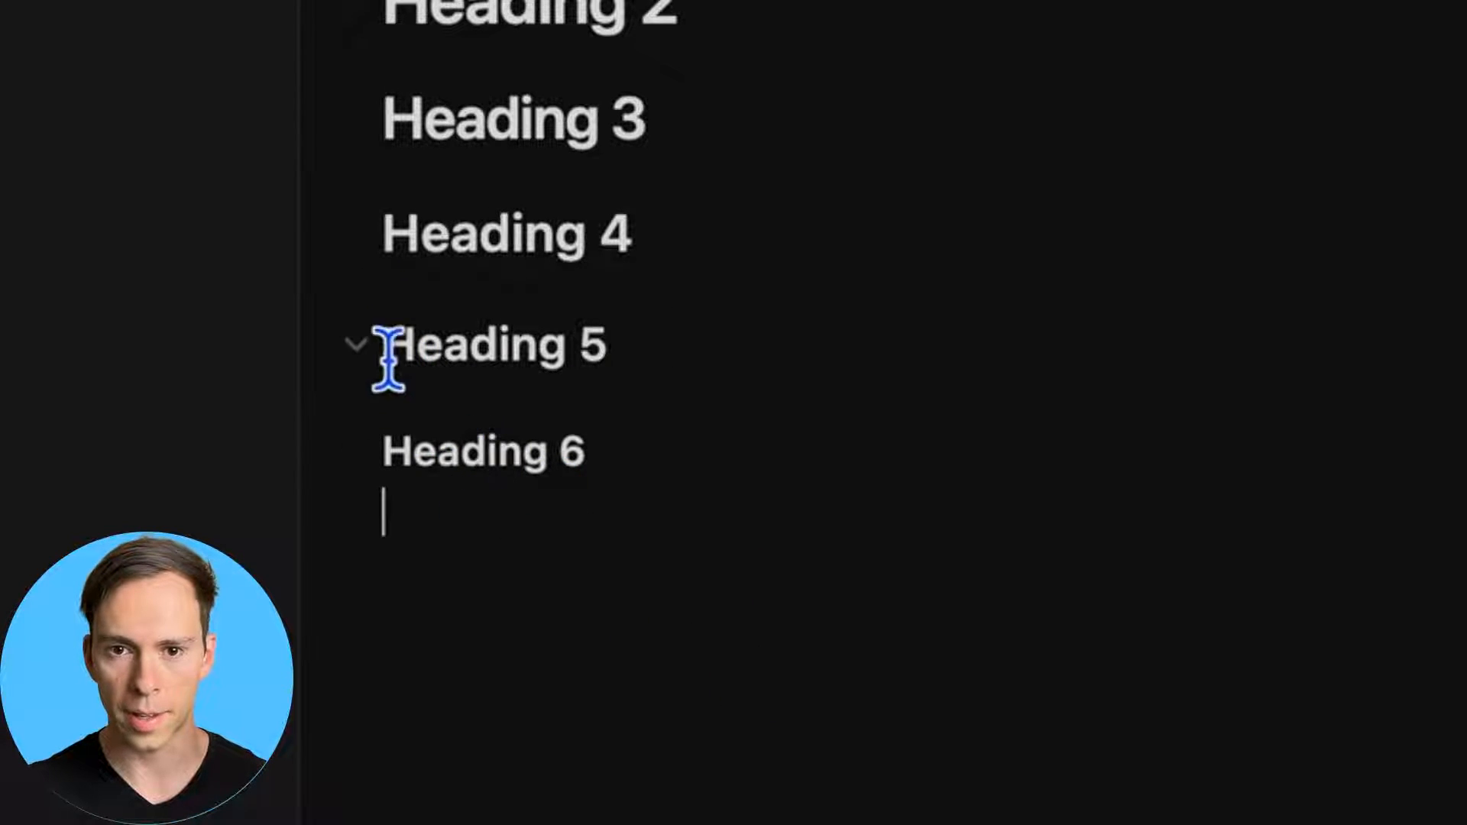
click(357, 347)
click(358, 348)
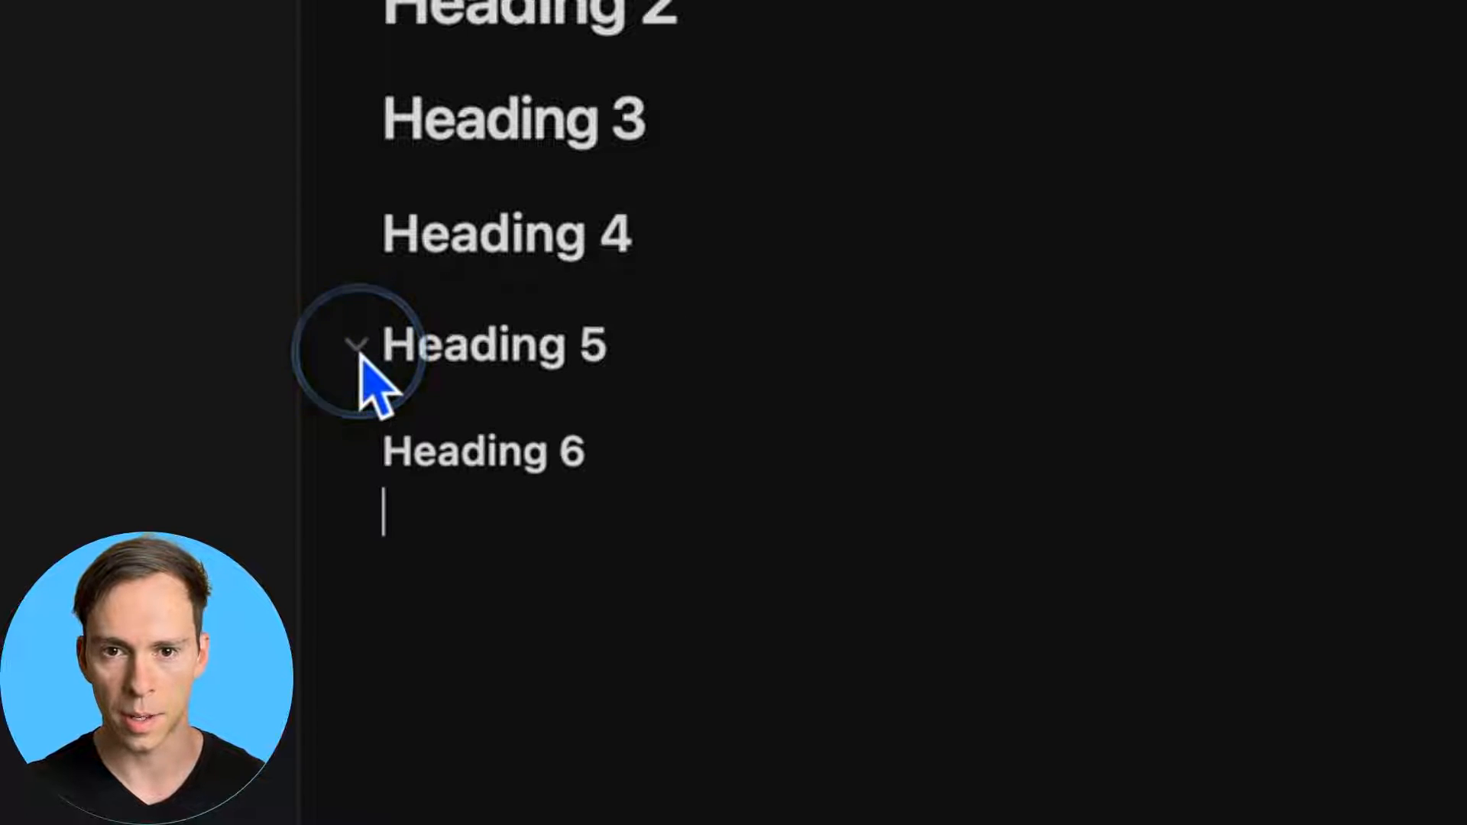
click(356, 236)
click(356, 233)
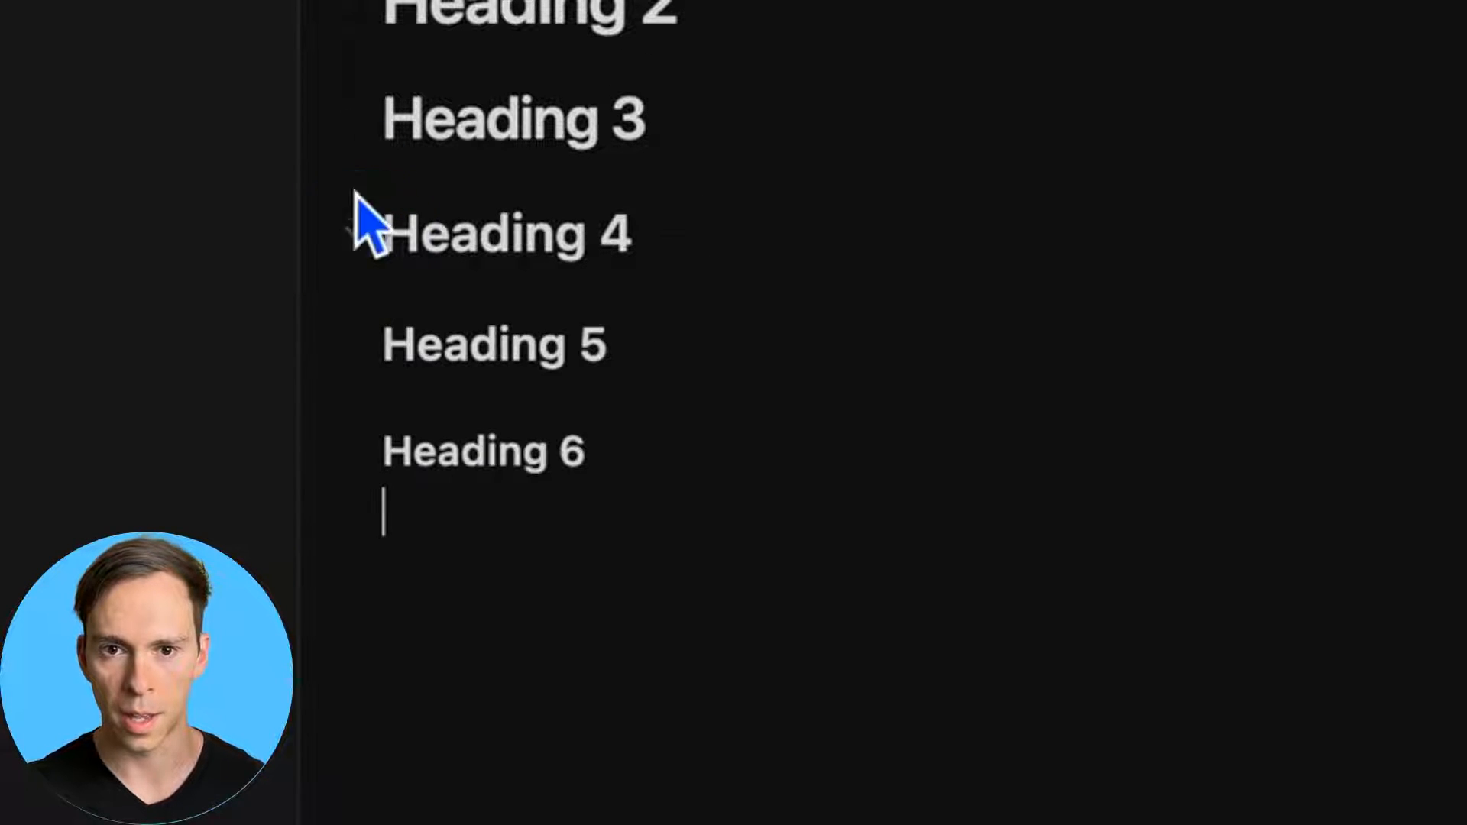
click(352, 122)
click(351, 122)
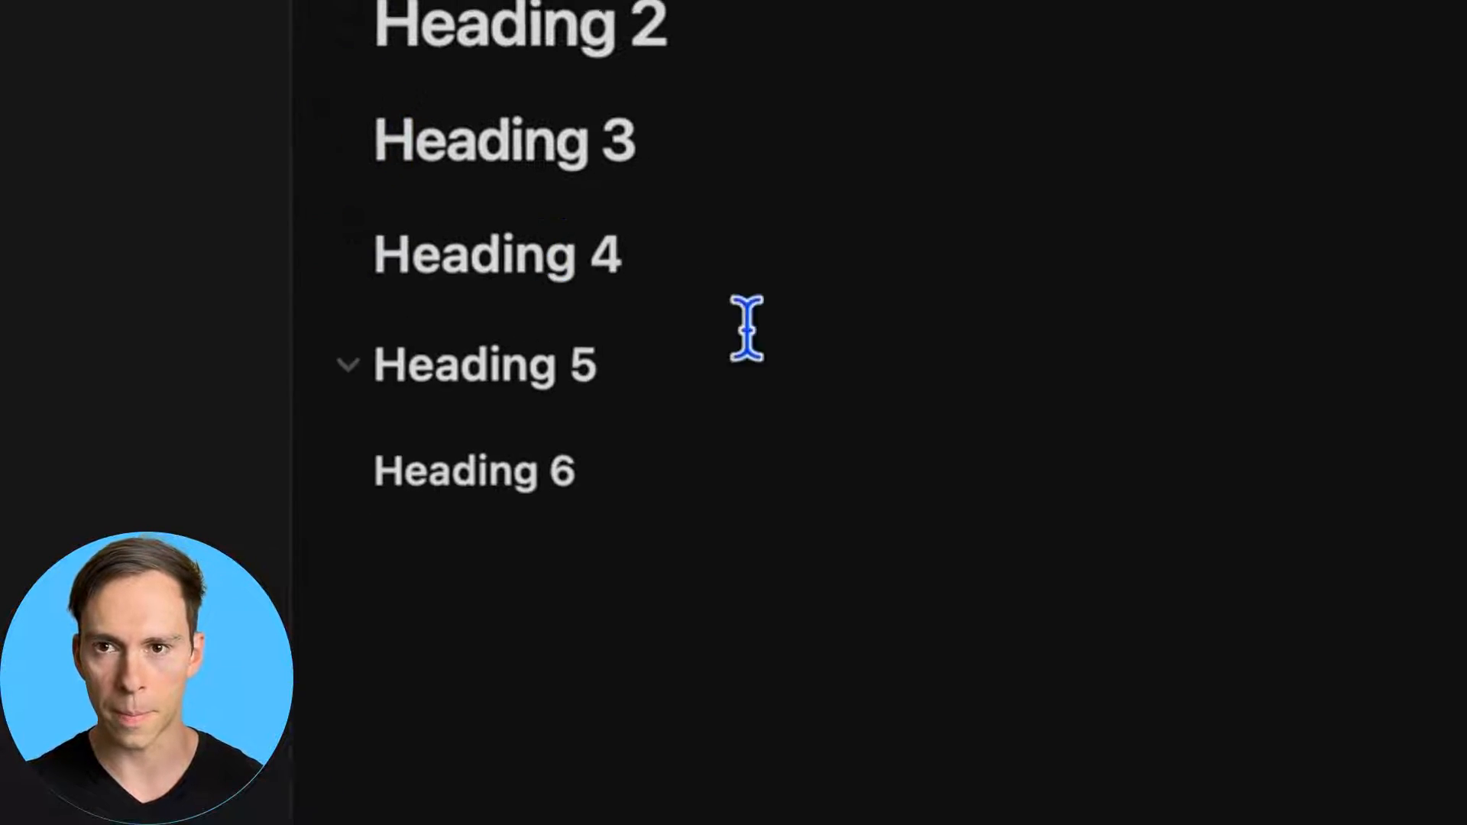
Show the note's outline, then collapse and re-expand its second Heading 1 entry
click(1429, 12)
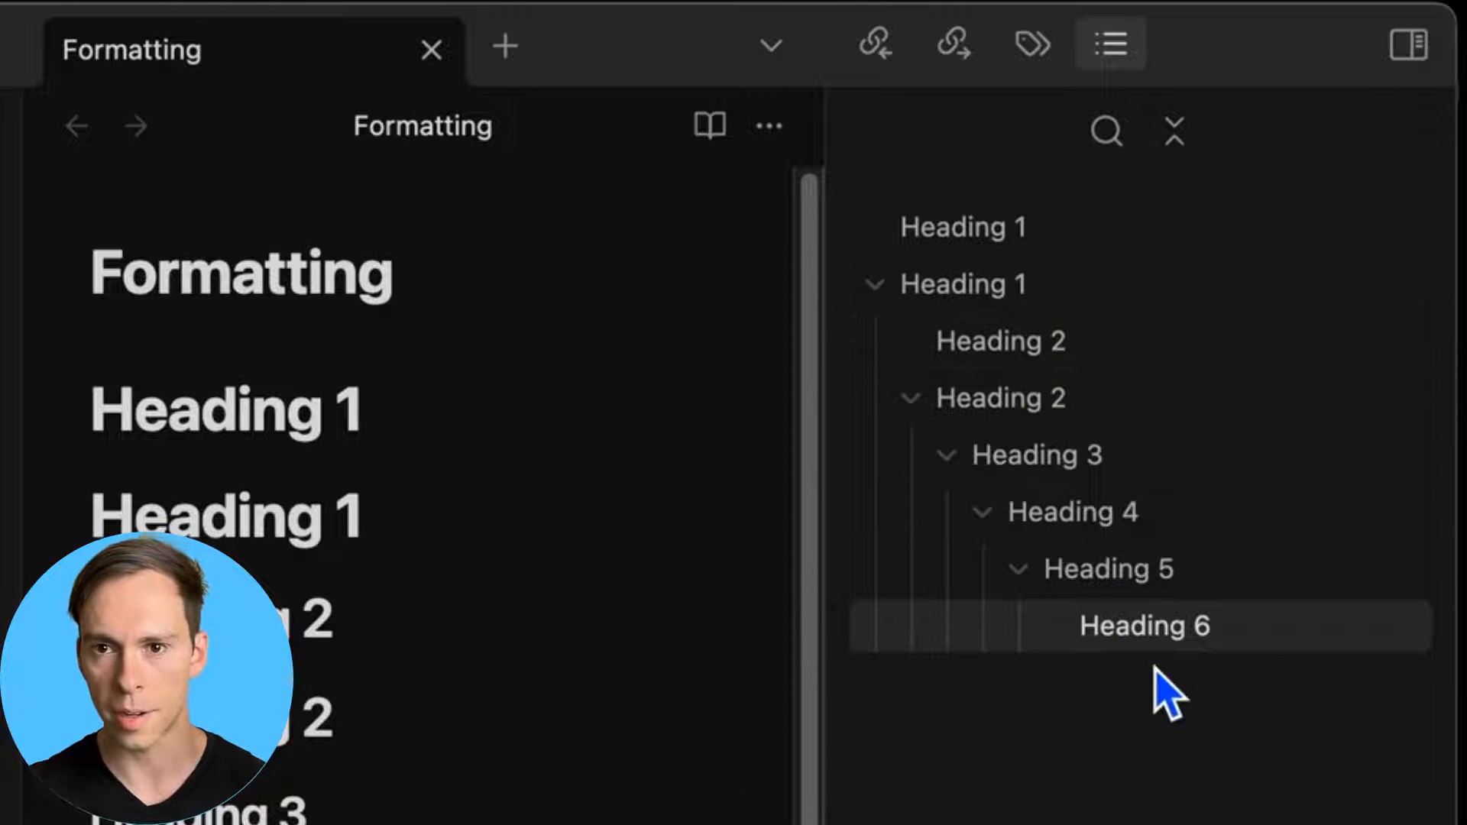
click(875, 286)
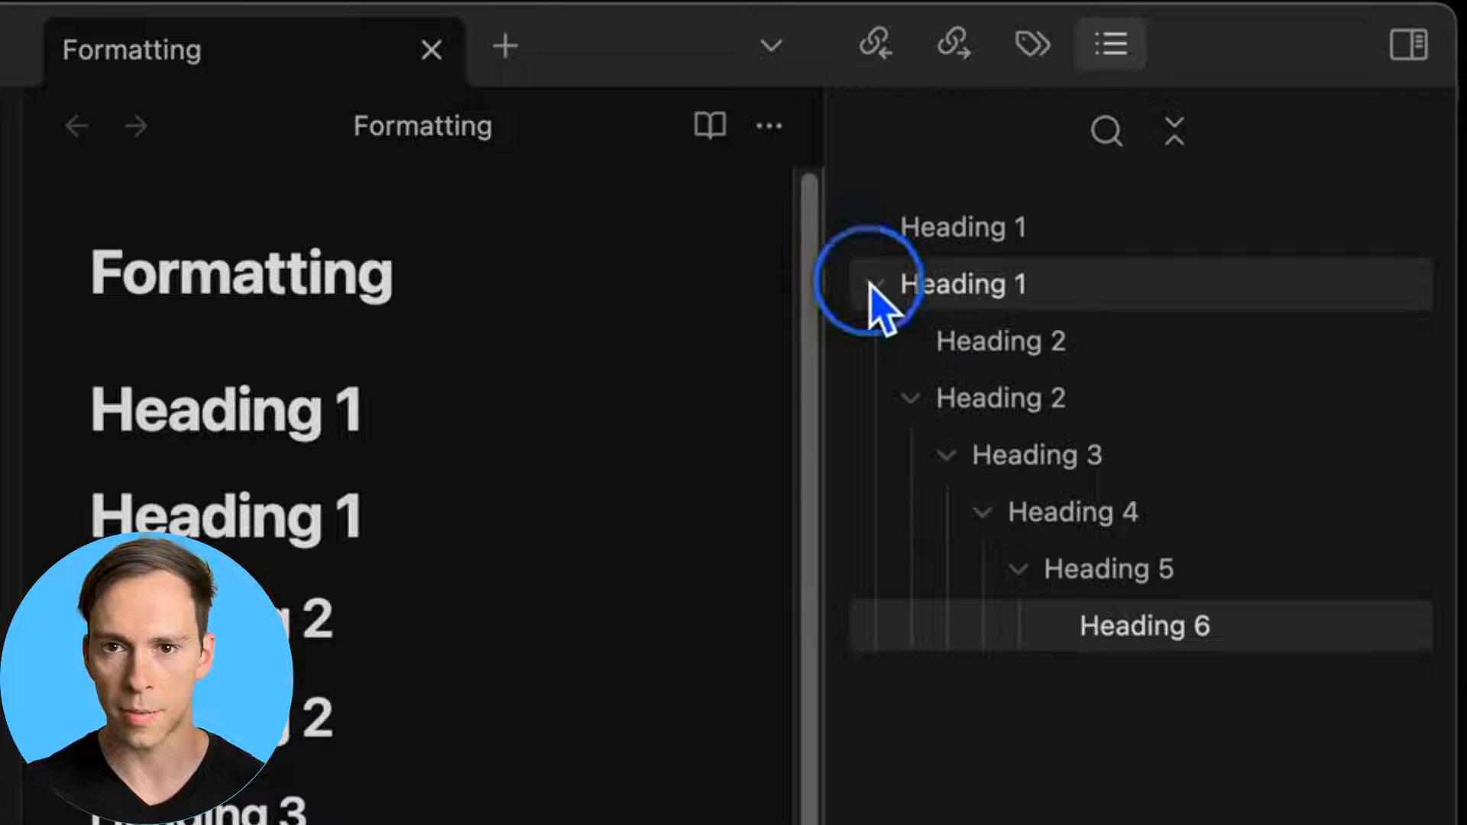
click(875, 287)
Use the outline to jump to Headings 3, 4, 5 and 6, then to the second Heading 2, Heading 3 and Heading 4
click(1066, 459)
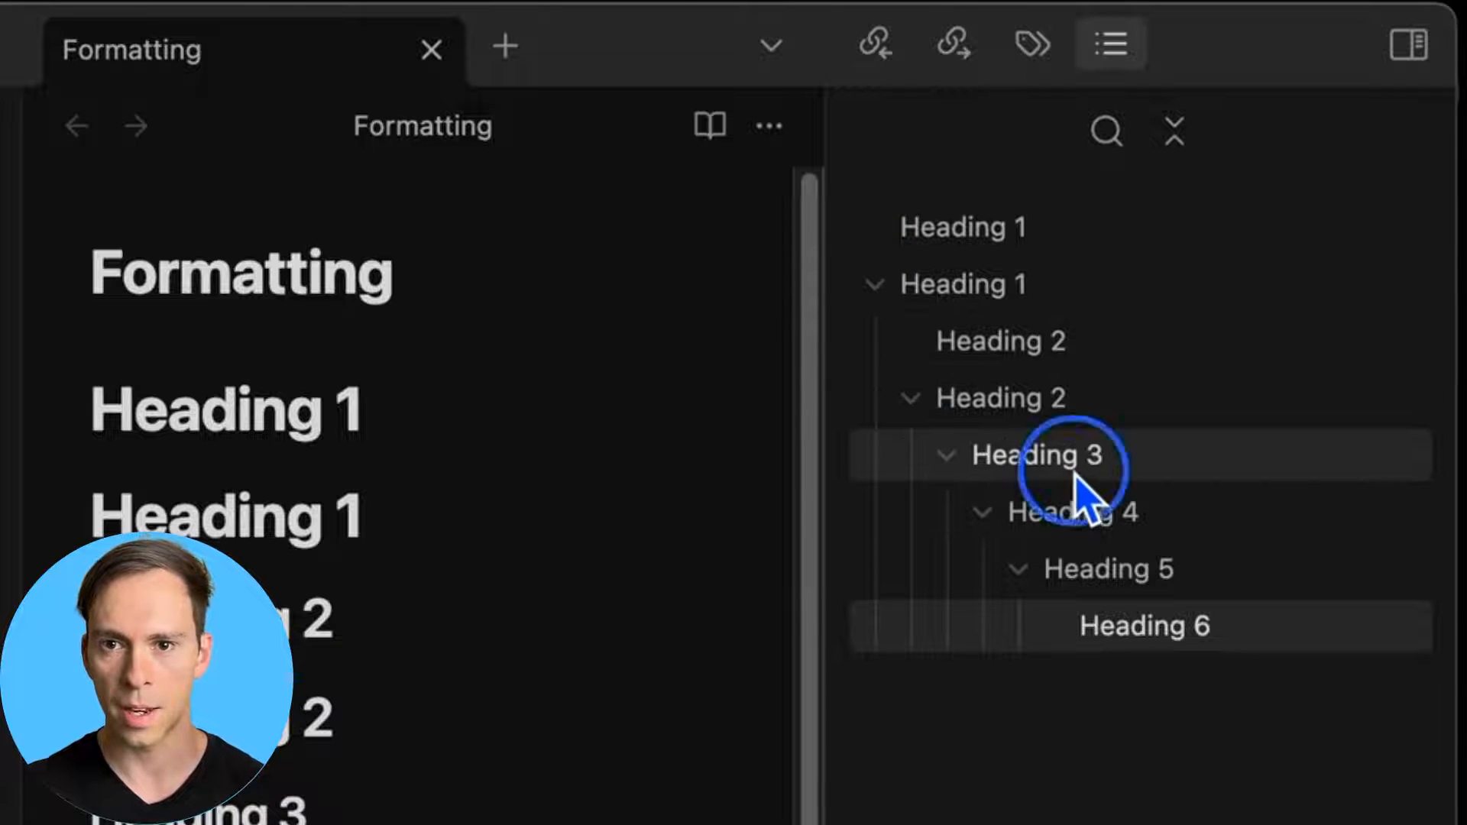
click(1120, 531)
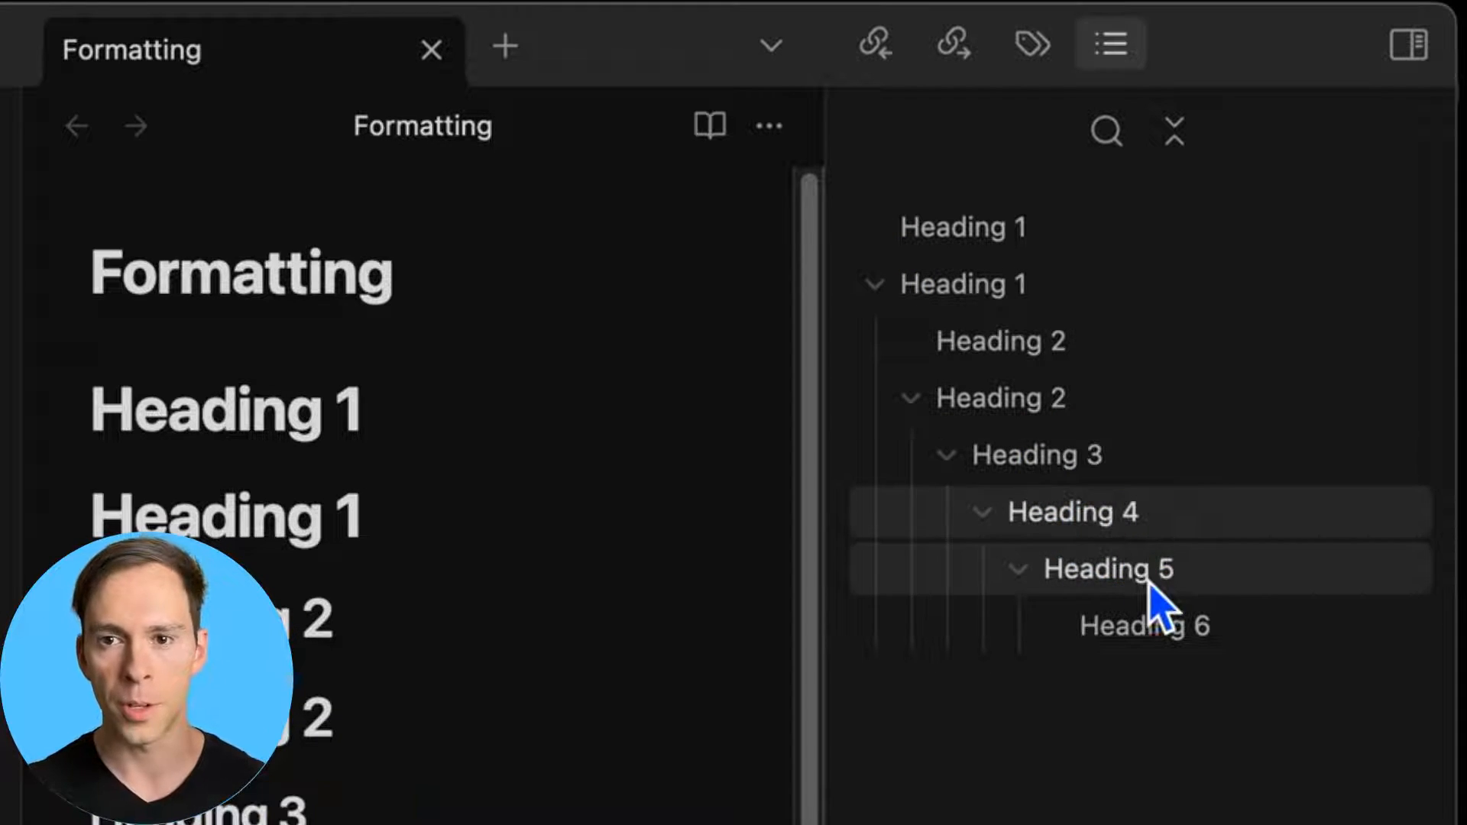
click(1147, 581)
click(1161, 645)
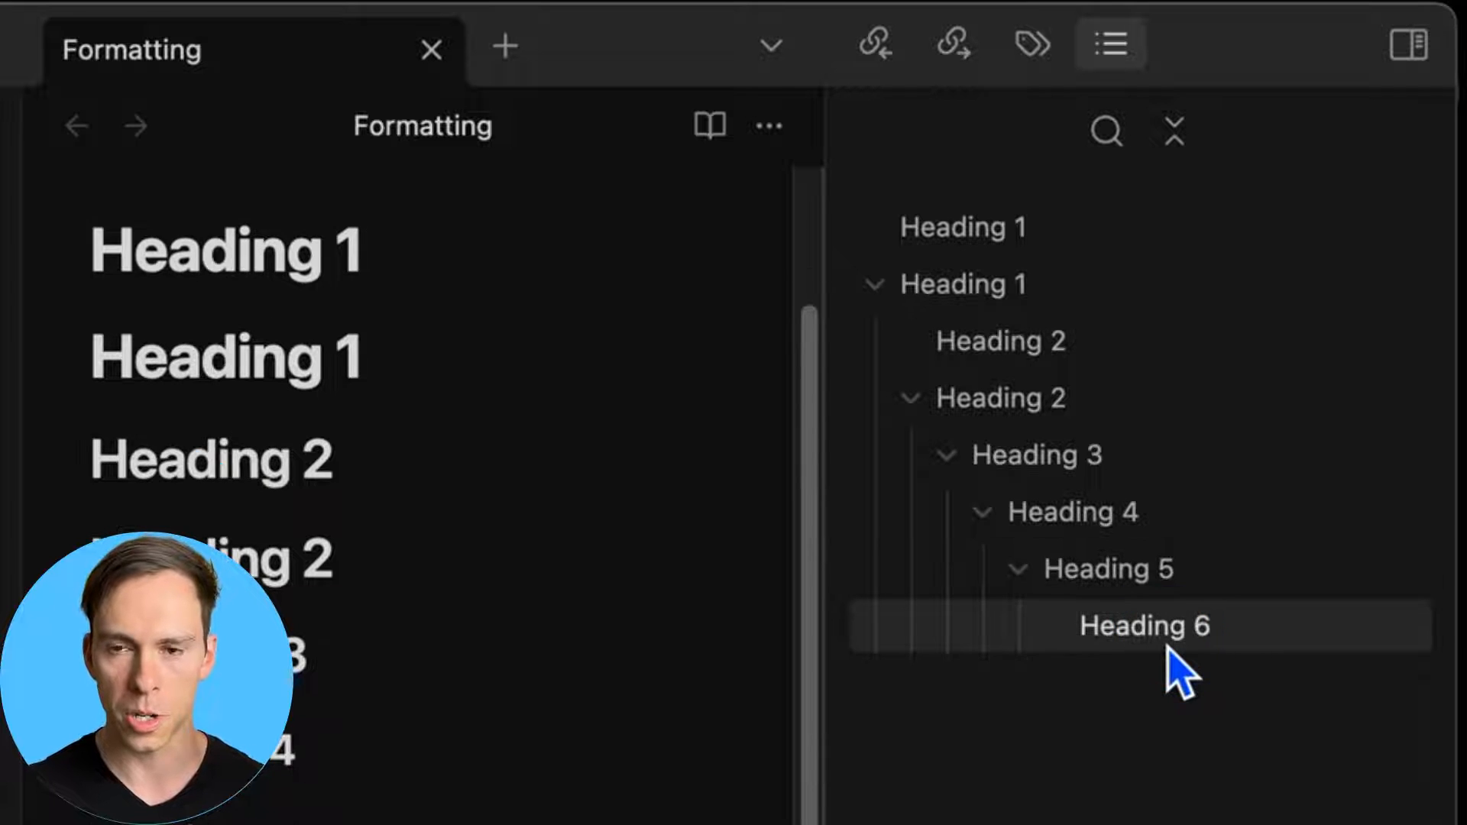
click(1105, 399)
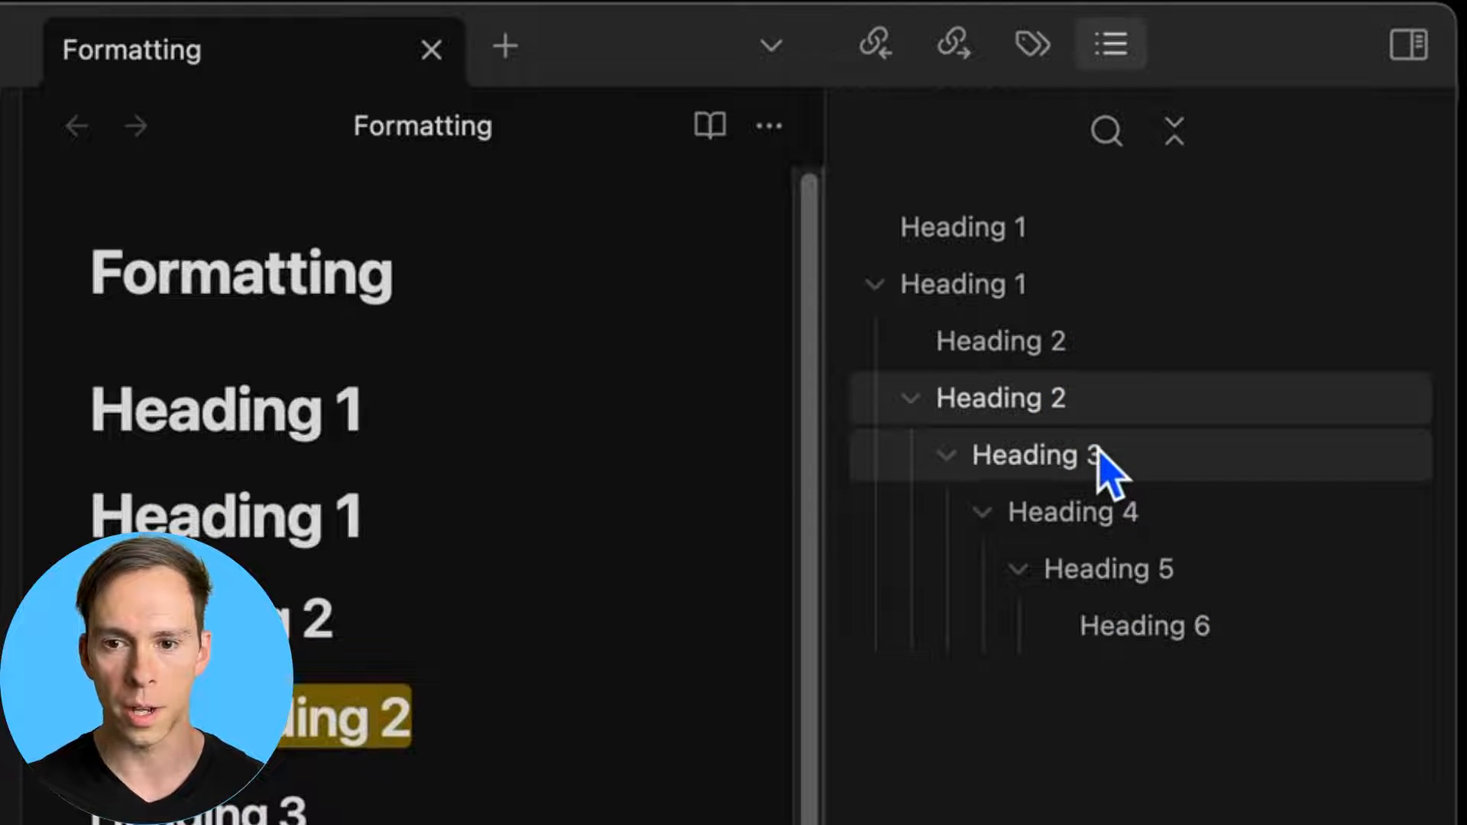
click(1114, 462)
click(1138, 513)
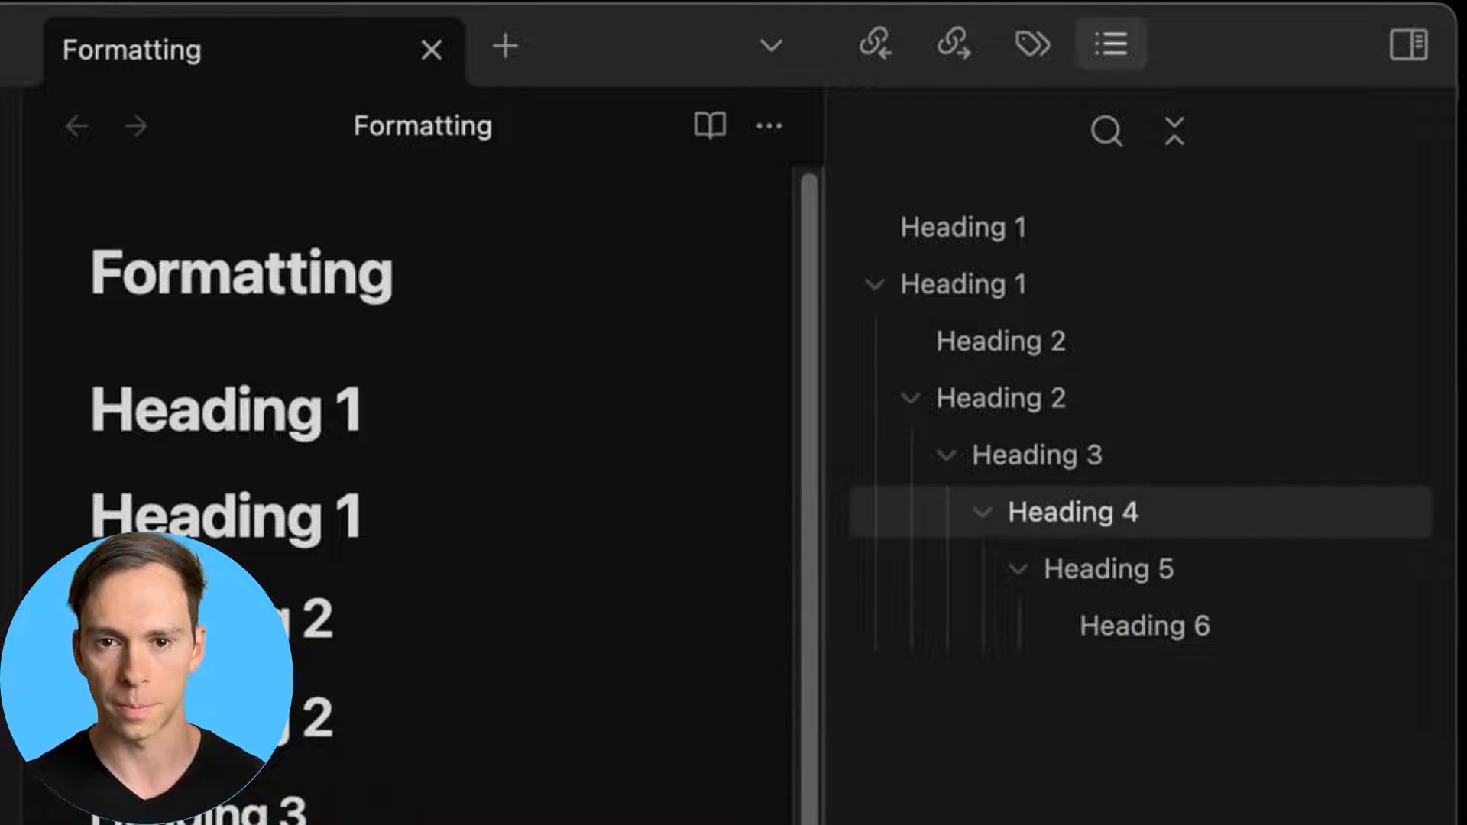
Jump to Heading 6 through the outline and add a line reading "Body" below it in the note
click(1145, 627)
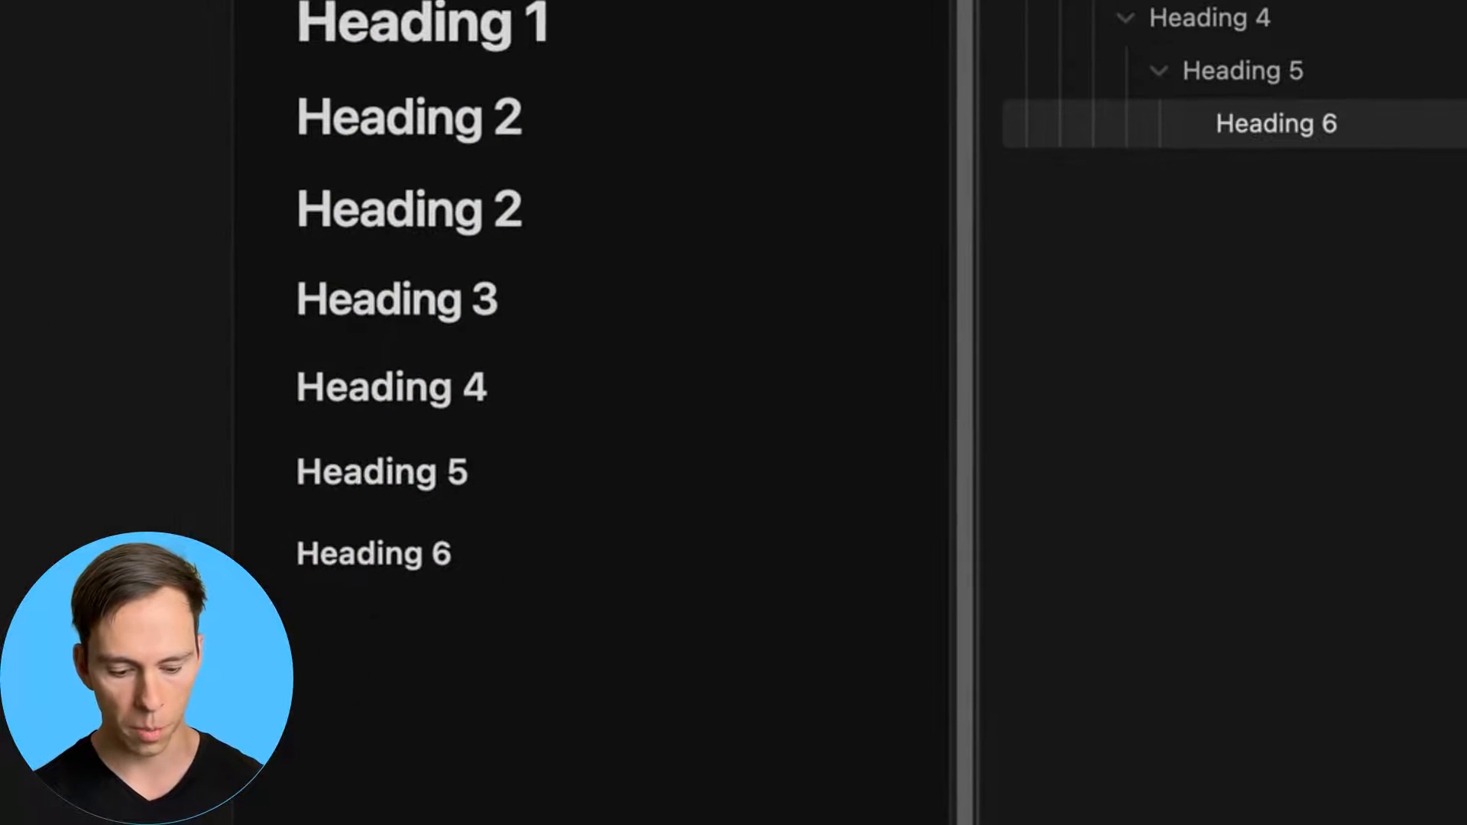
text(ody)
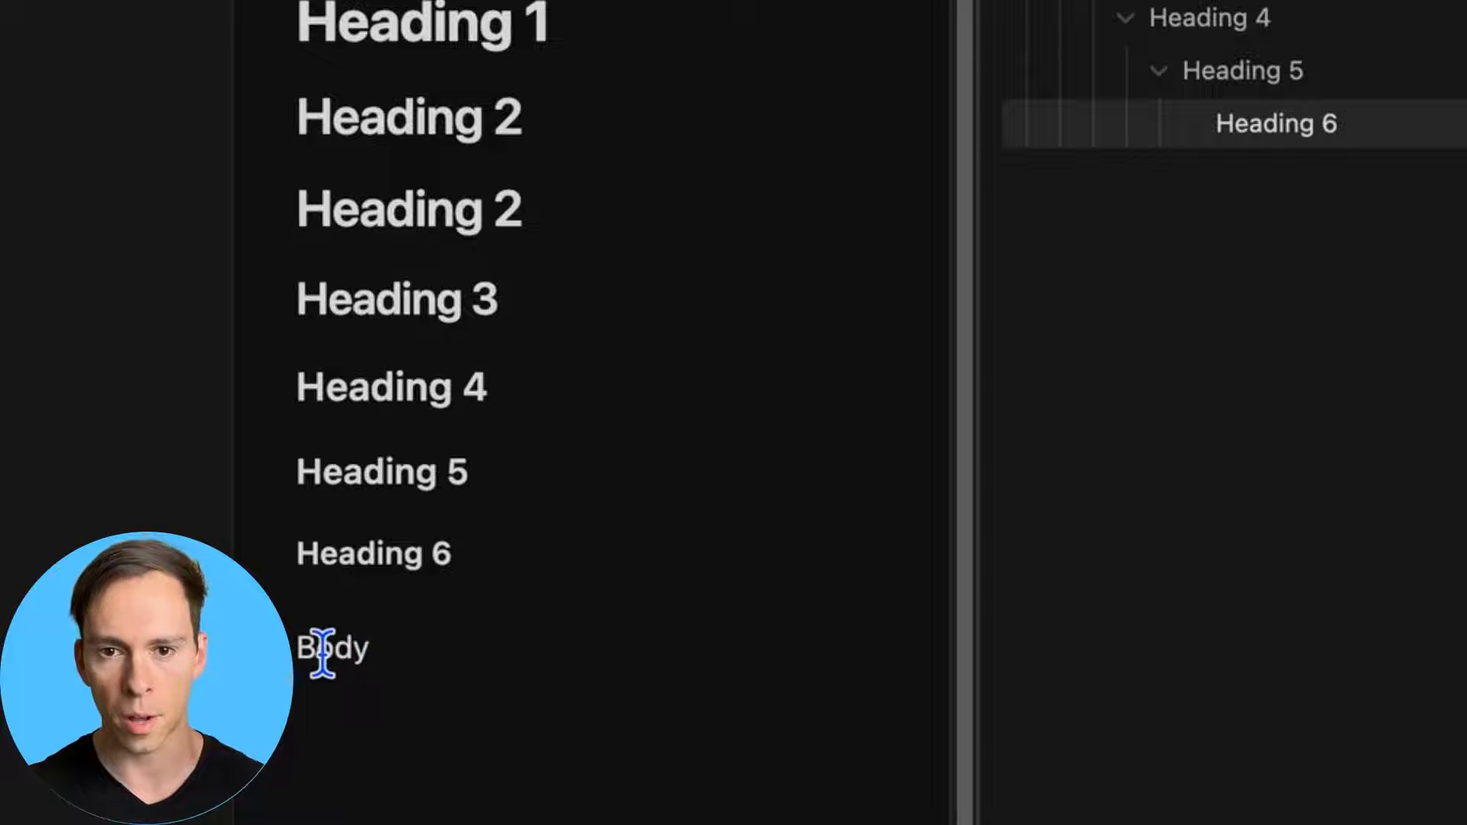
Change the Heading 6 line to body text through its paragraph formatting, then undo the change
mouse_move(380, 541)
drag(380, 541, 525, 573)
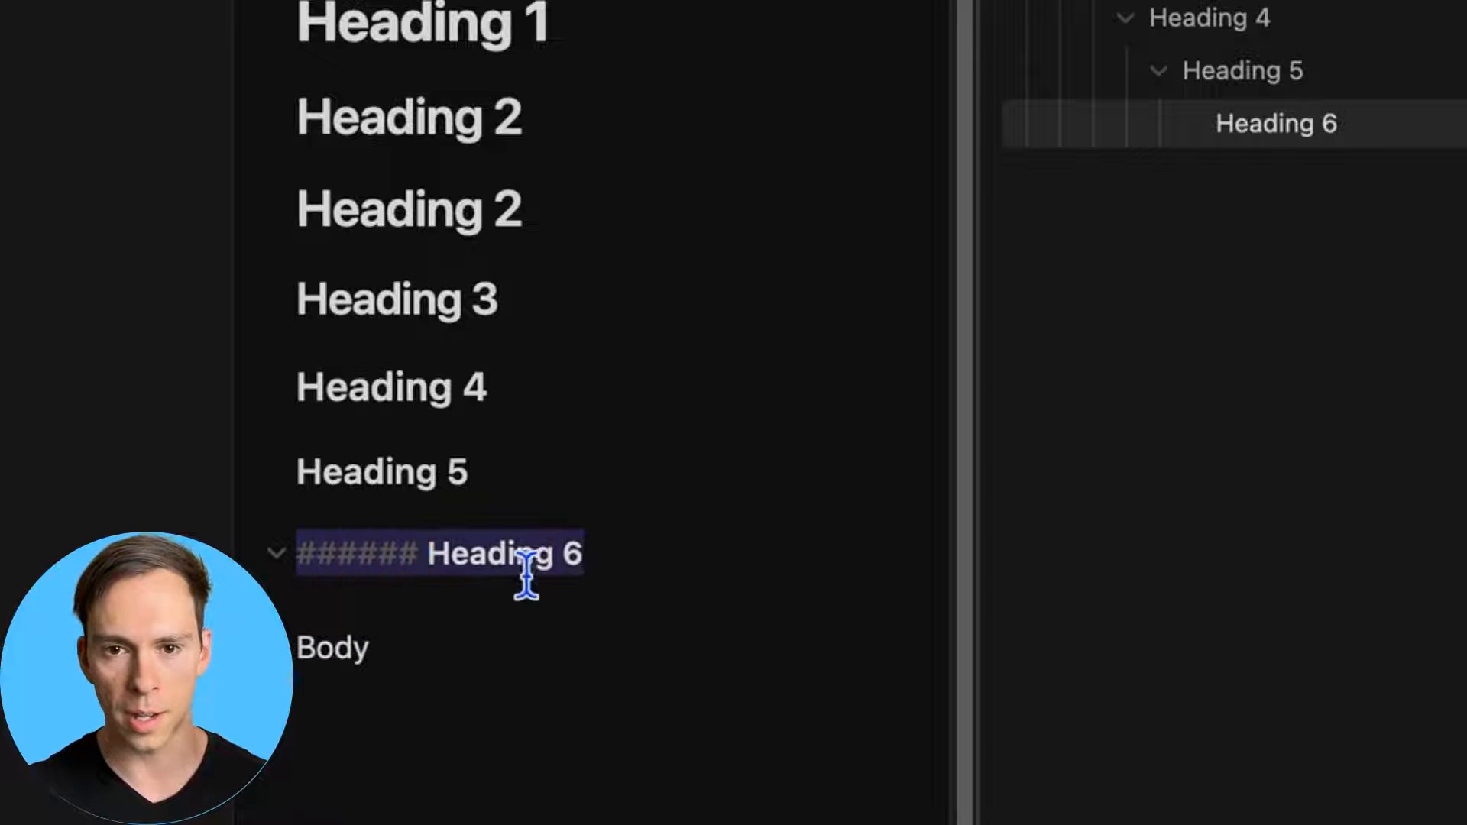
right_click(433, 550)
mouse_move(691, 684)
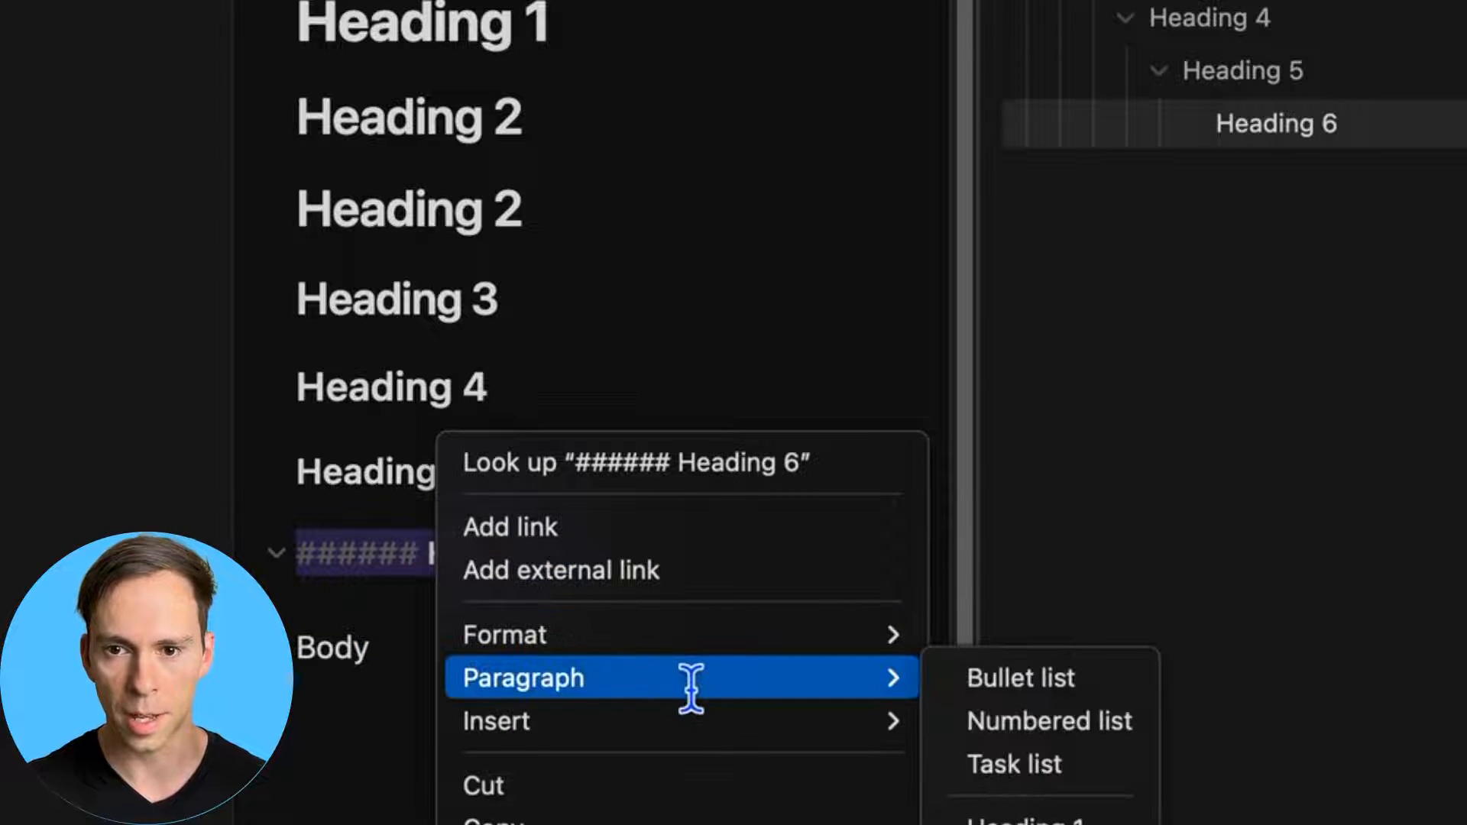
click(1018, 796)
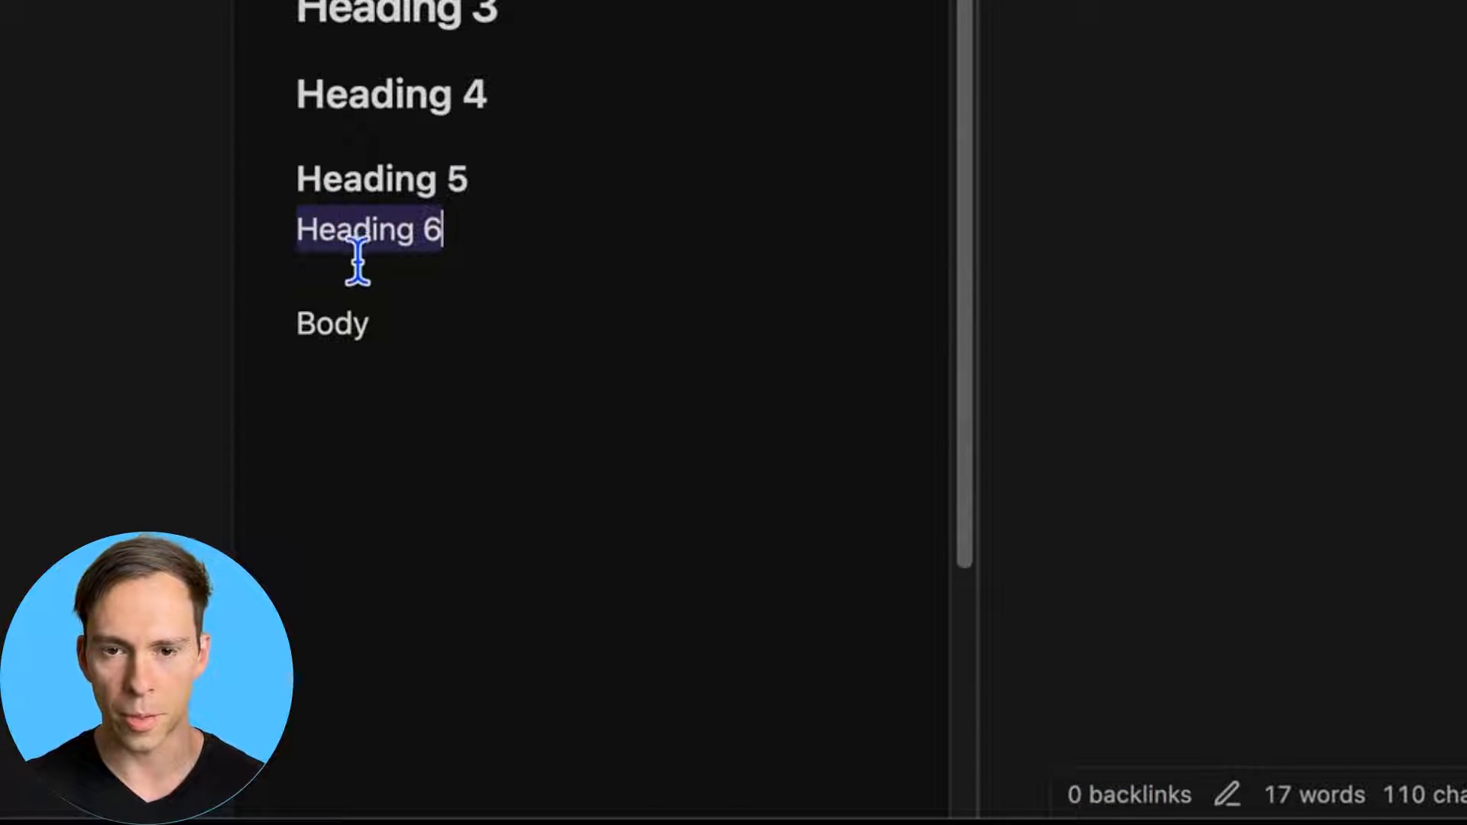
key(super+z)
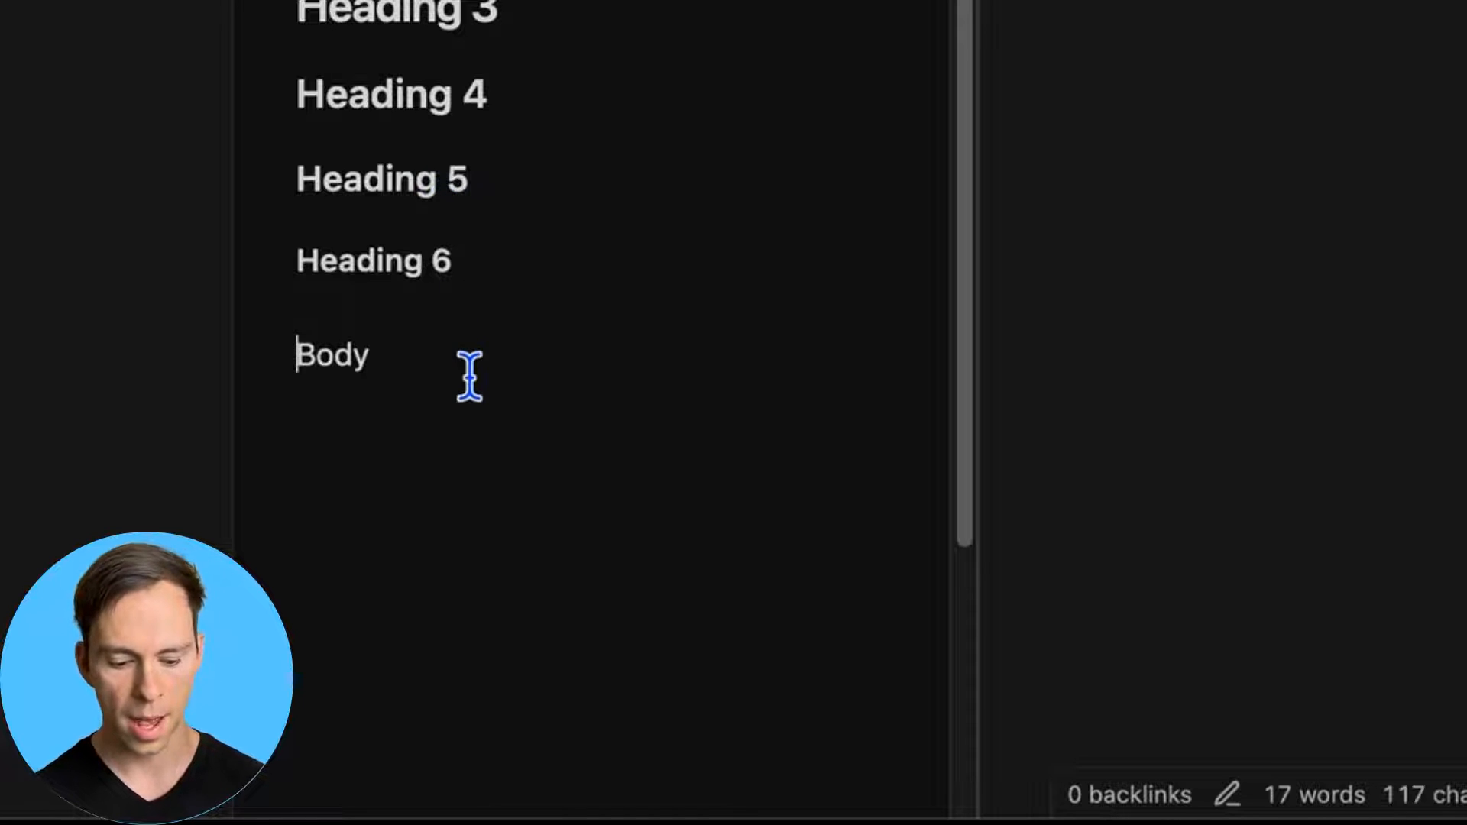
Make the word "Body" bold with double asterisks and add a line below reading "Italics", italicized with single asterisks
text(**)
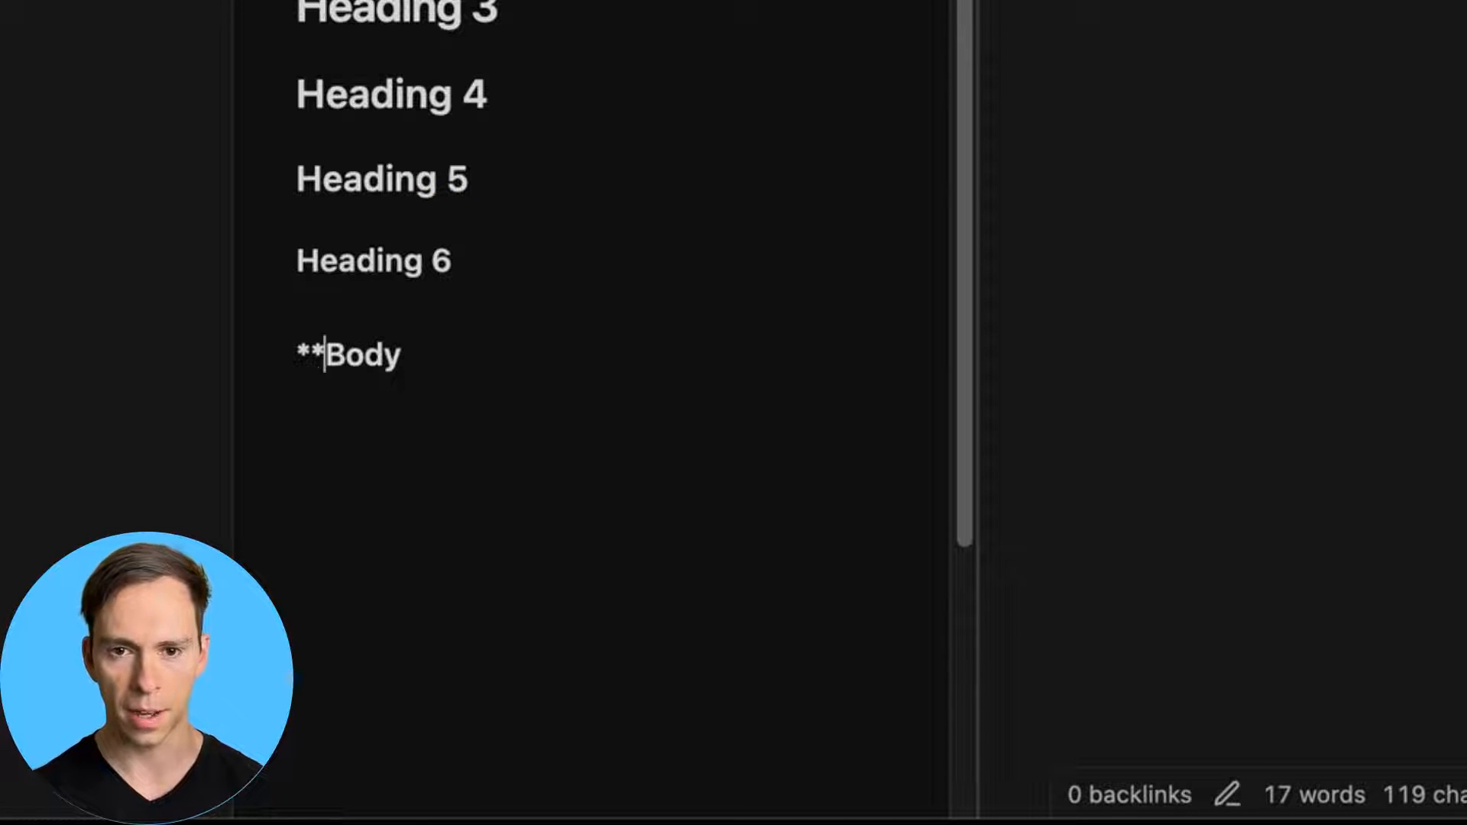
key(Return)
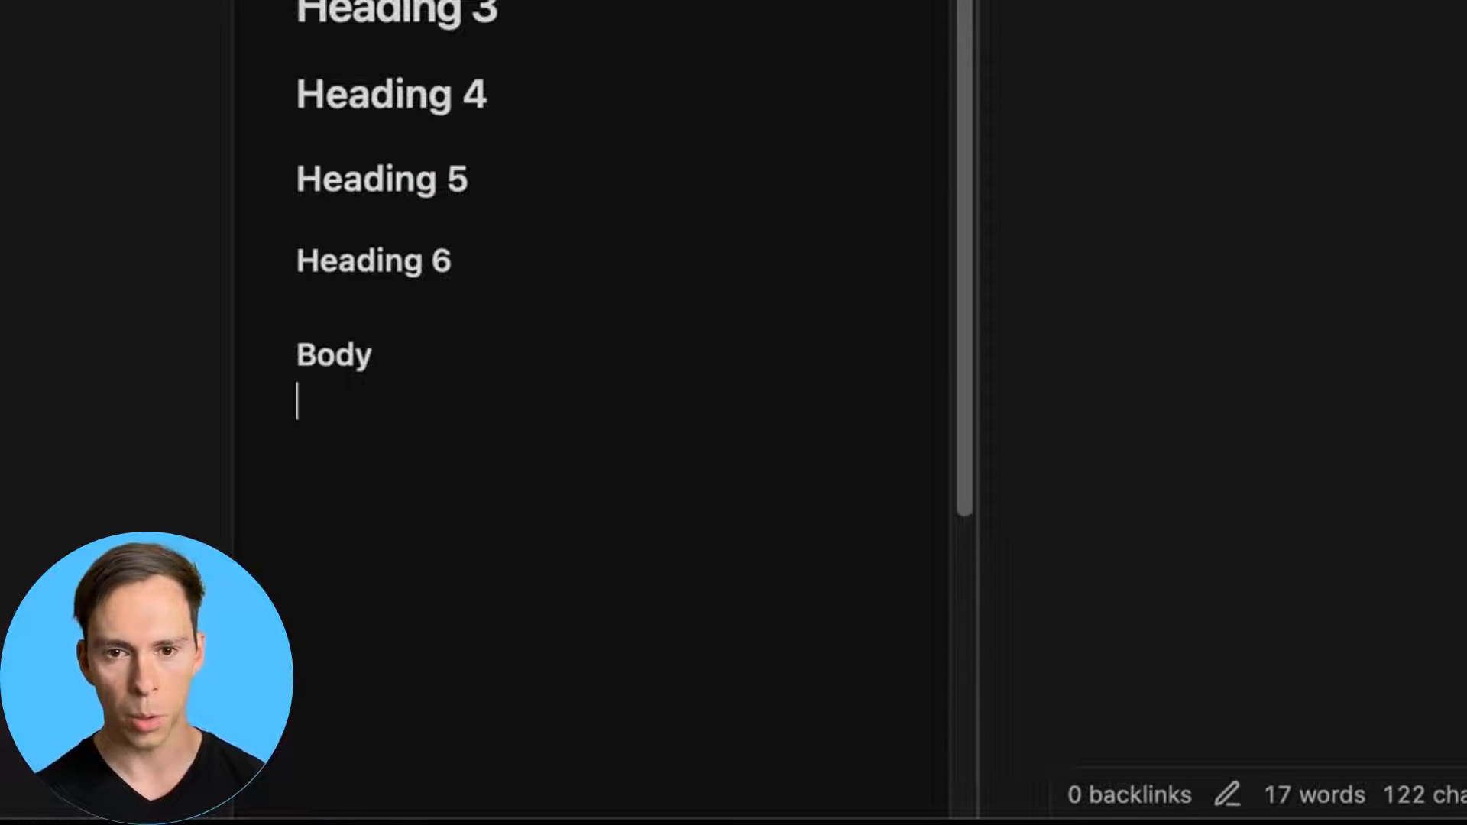
text(Italics)
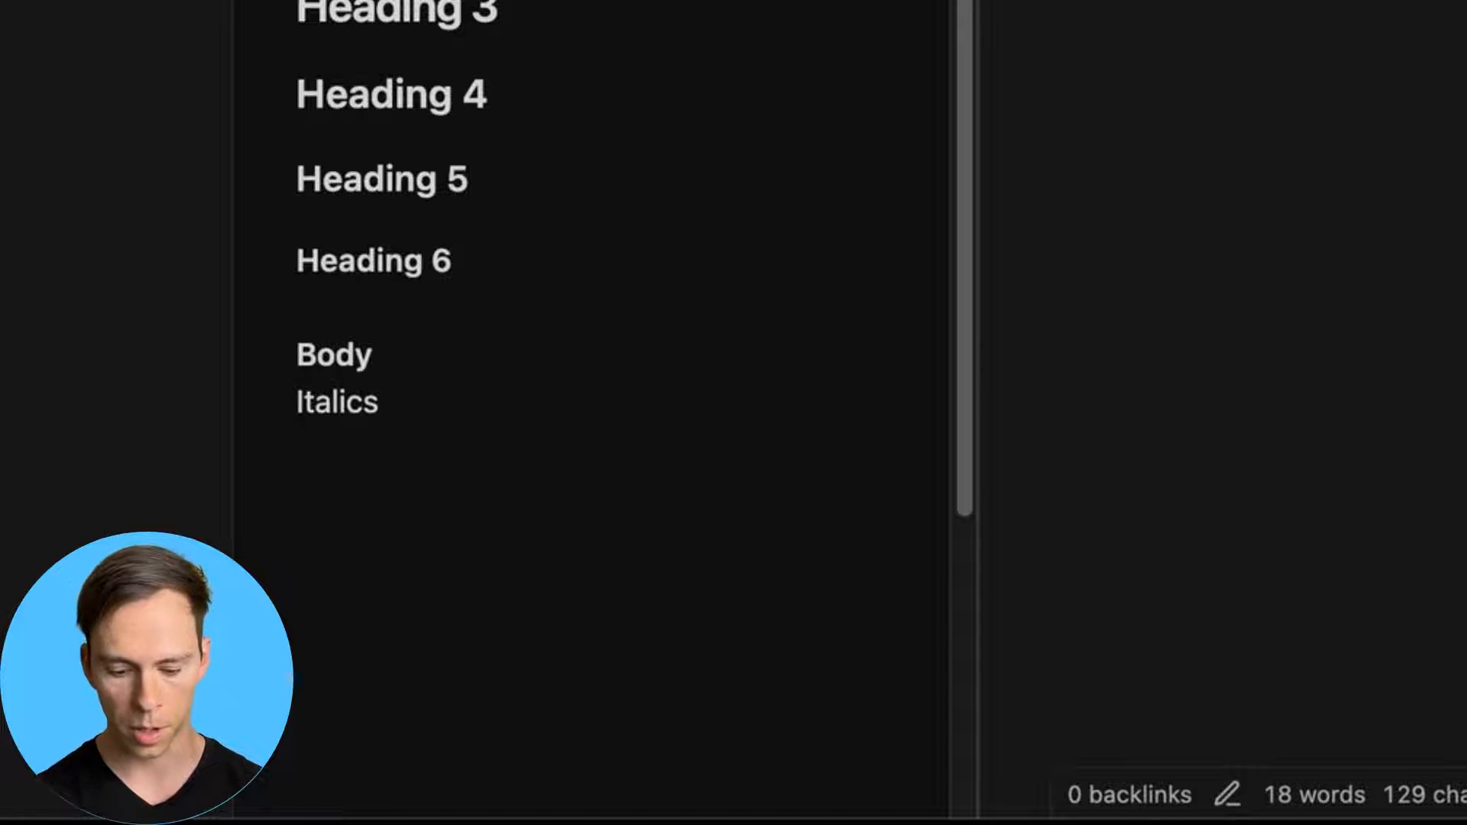
key(super+Left)
text(*)
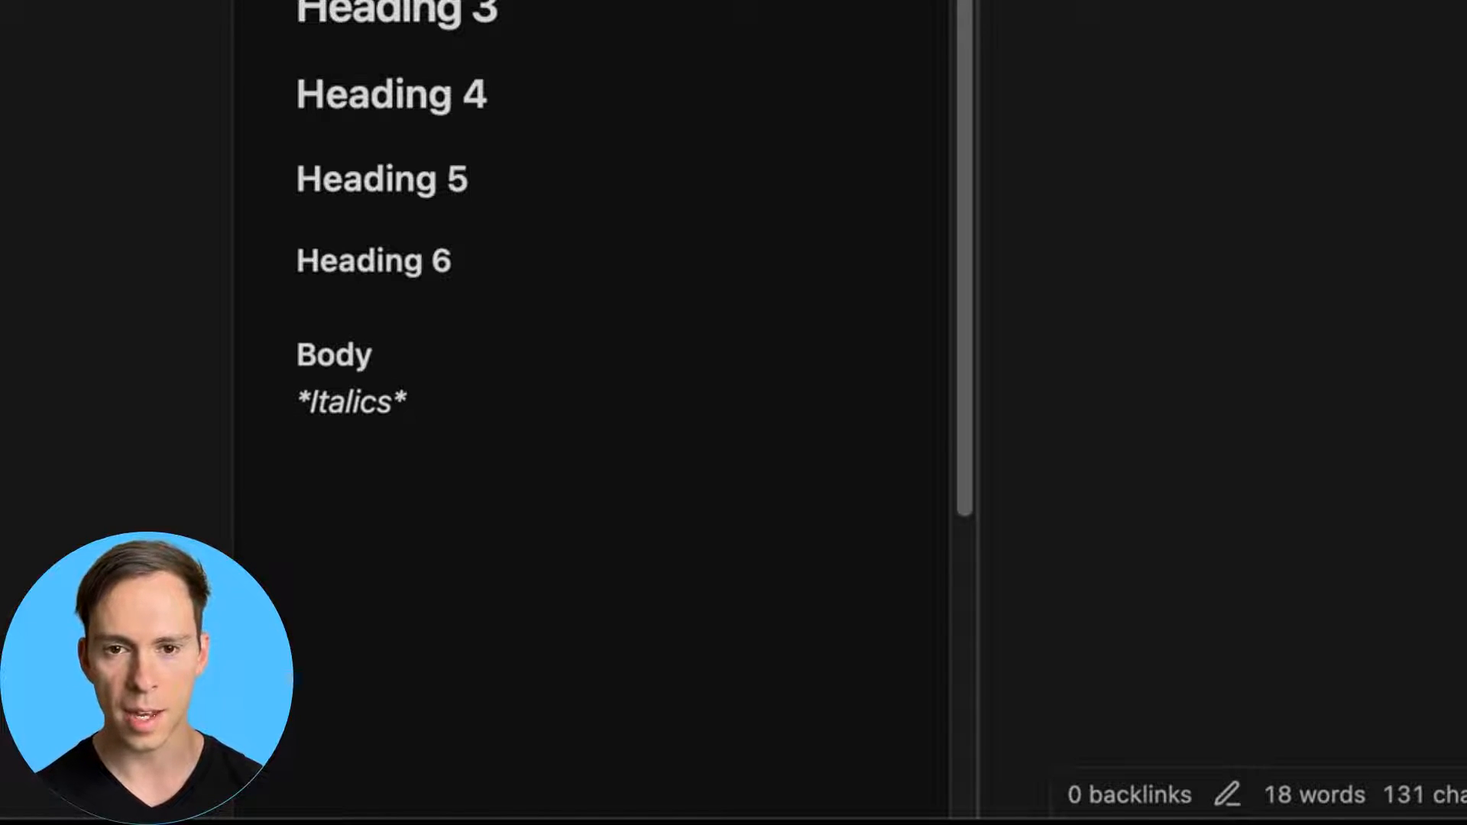
key(Return)
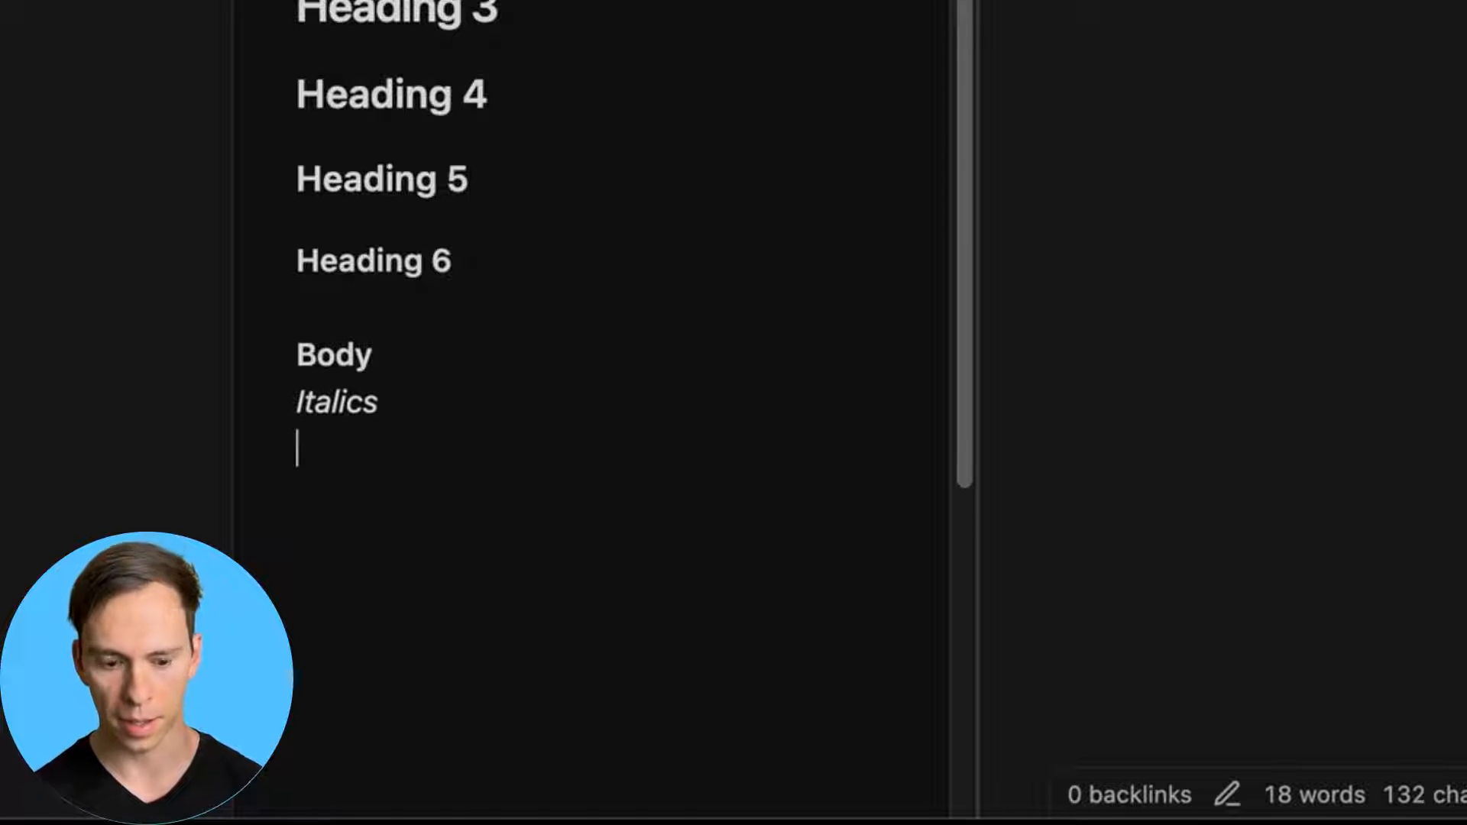
Add another line reading "Italics keep typign stuff at the end", enclosed in single asterisks to italicize it
text(Italics)
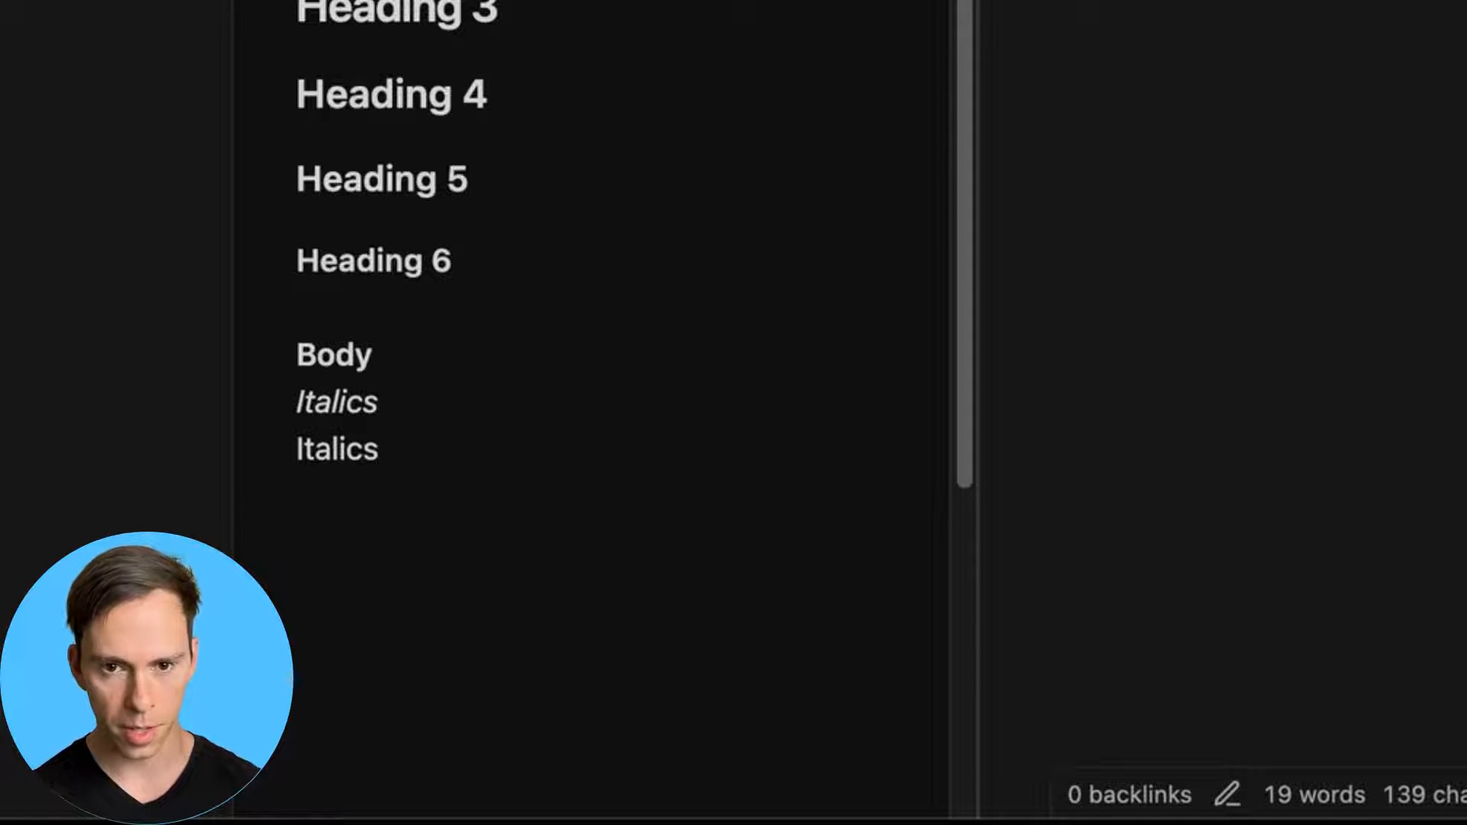
text(*)
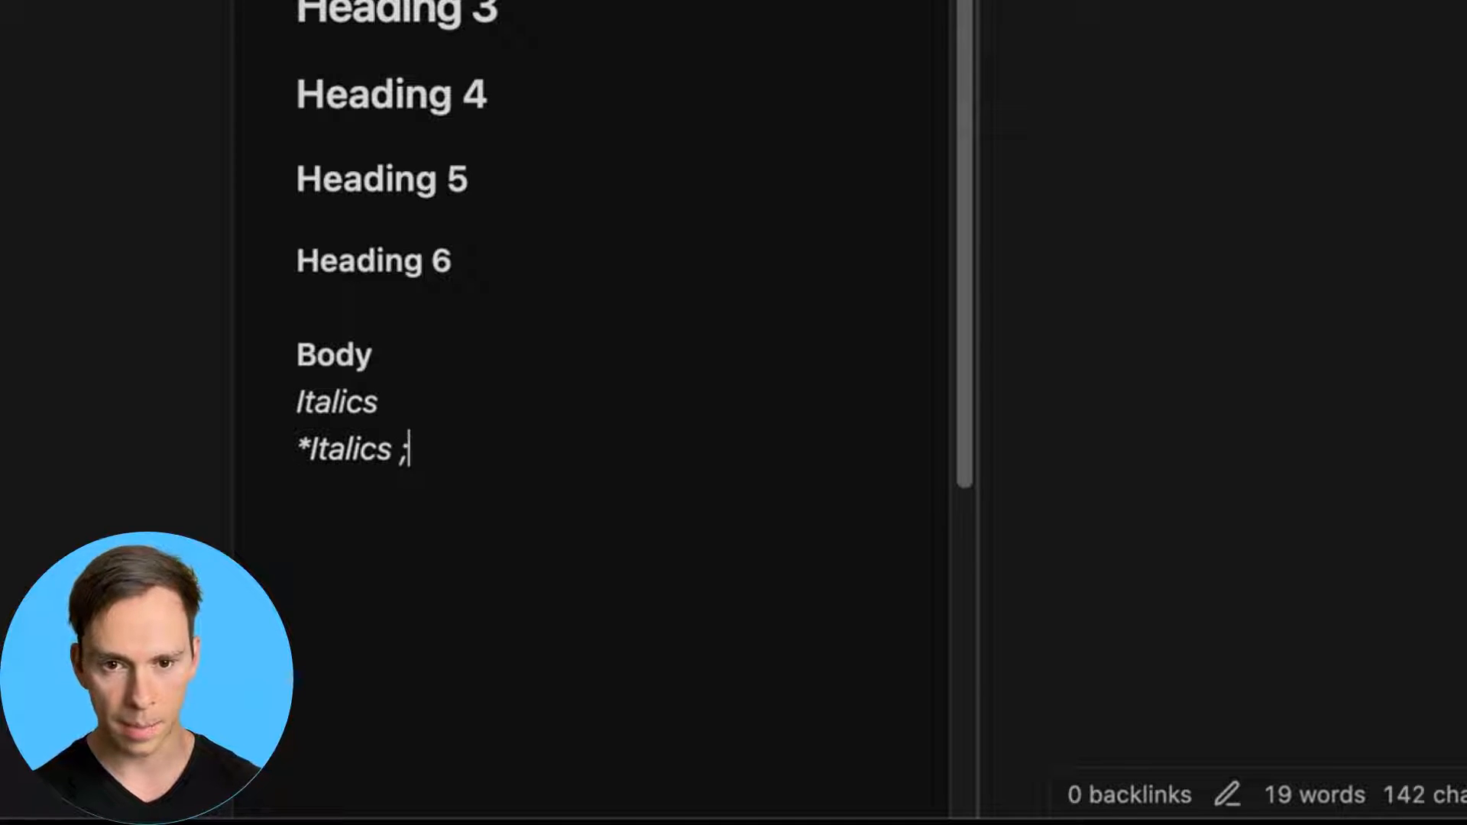
text( keep typ)
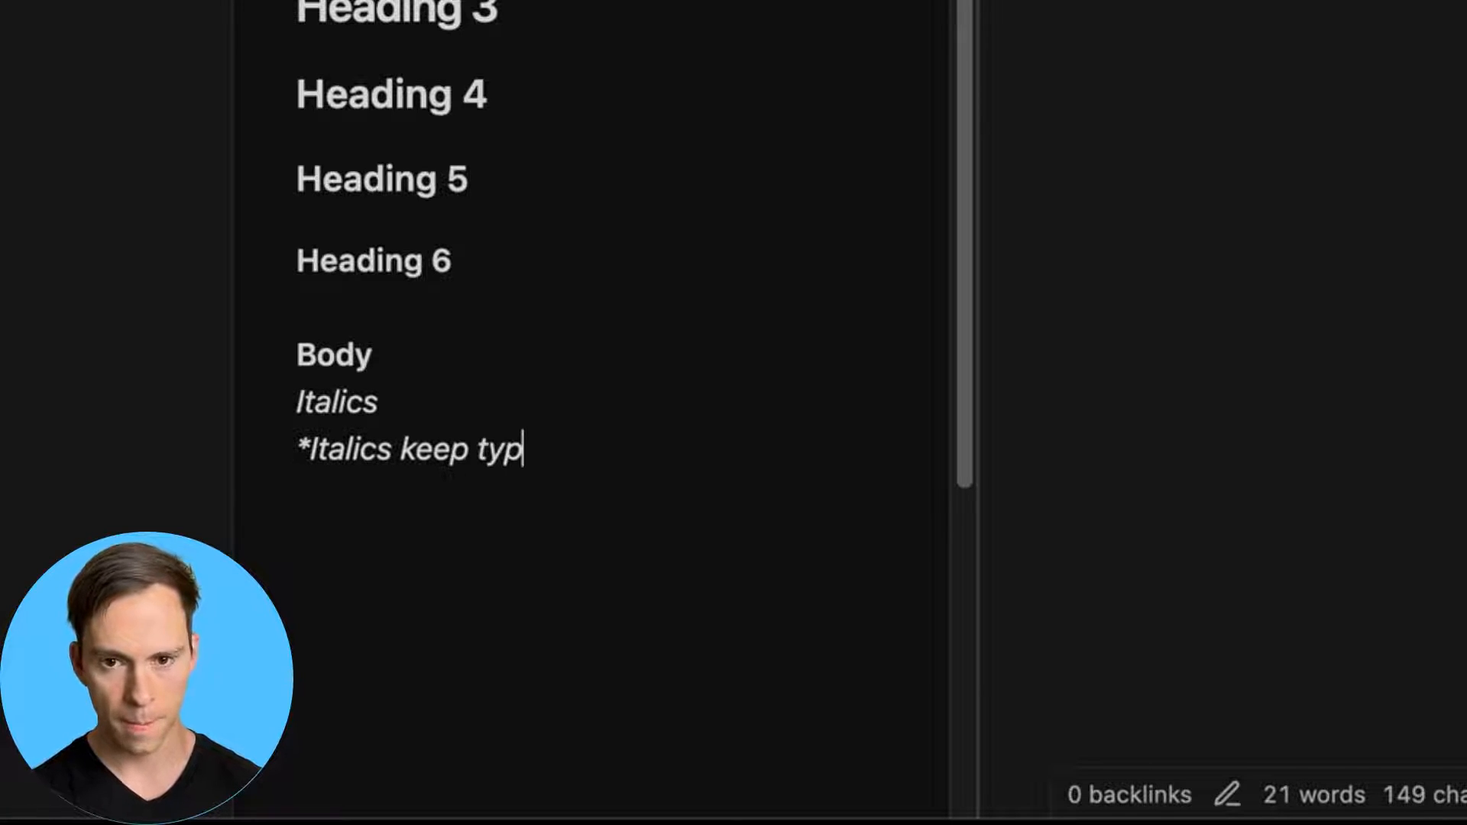
text(ign stuff at the end )
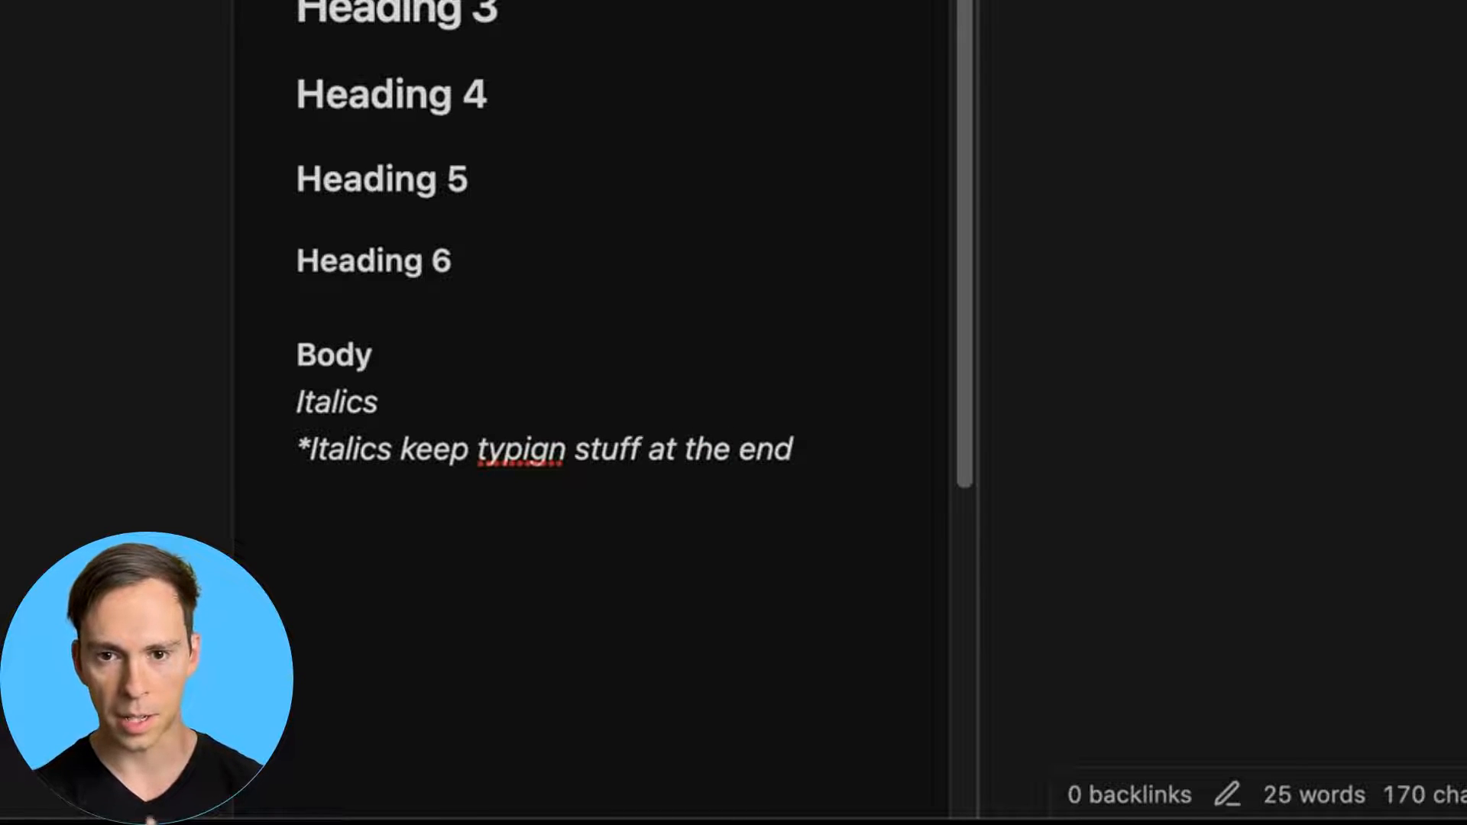
text(*)
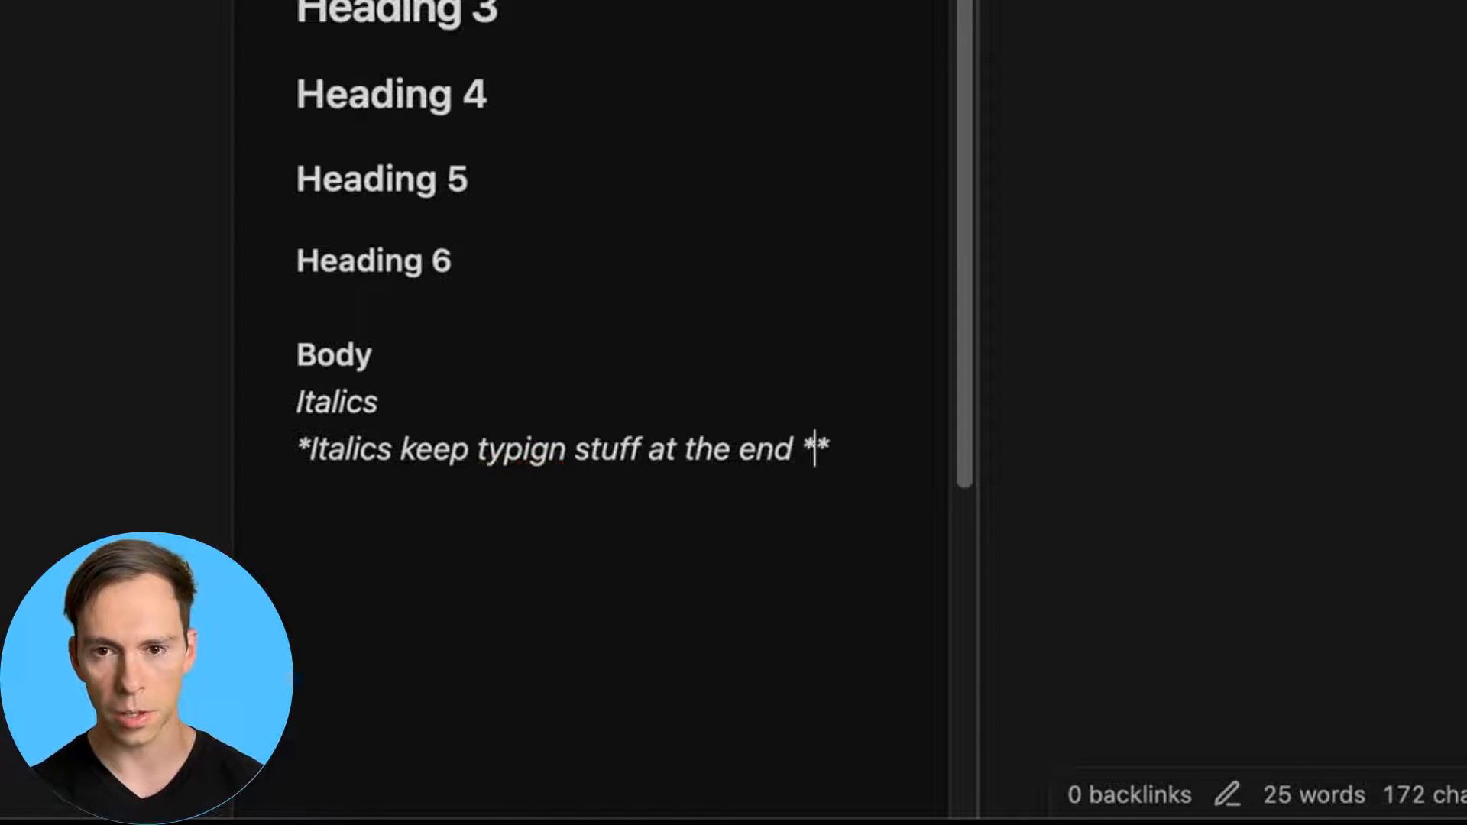
key(BackSpace)
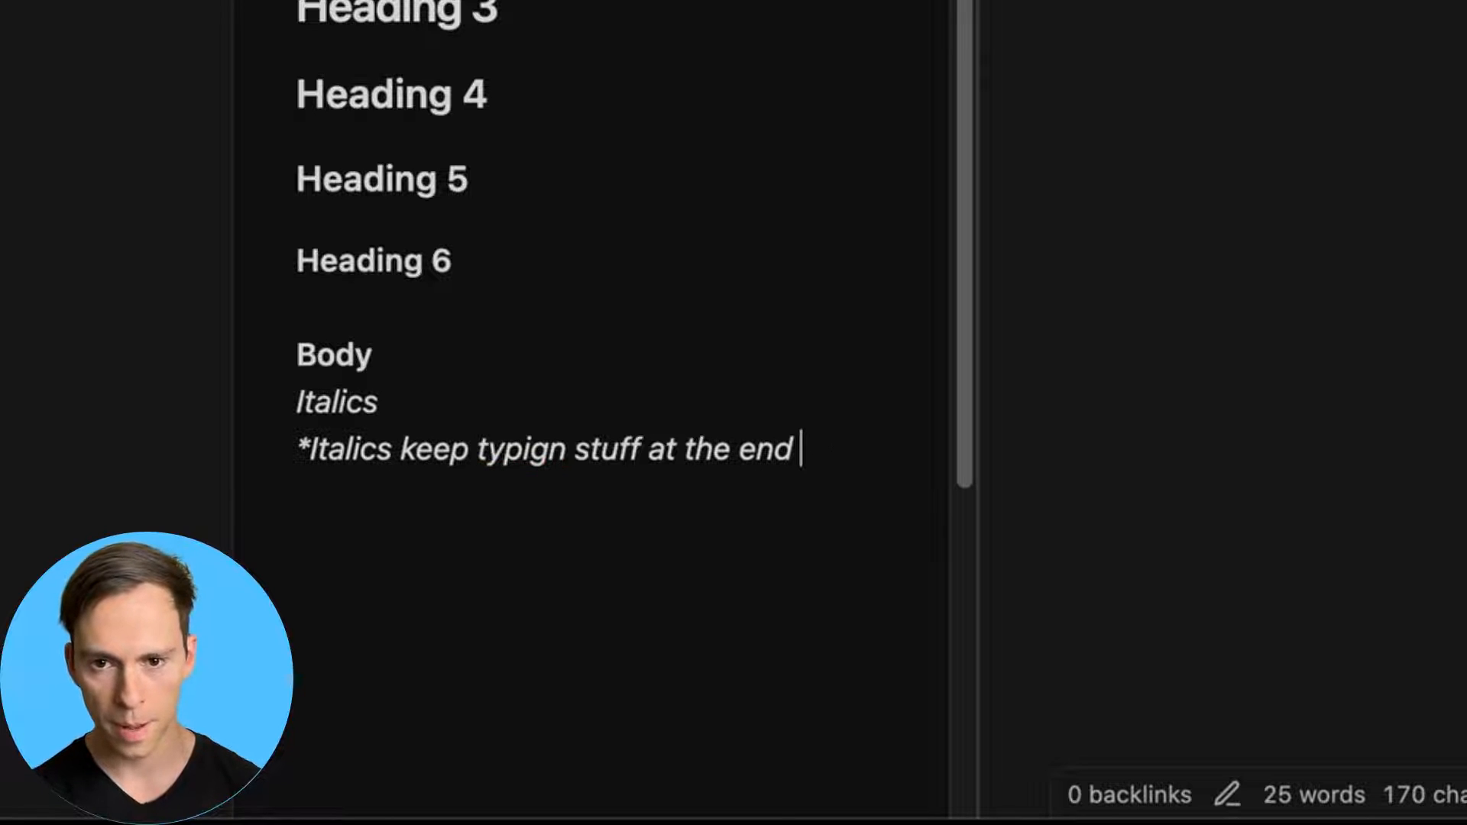
key(BackSpace)
text(*)
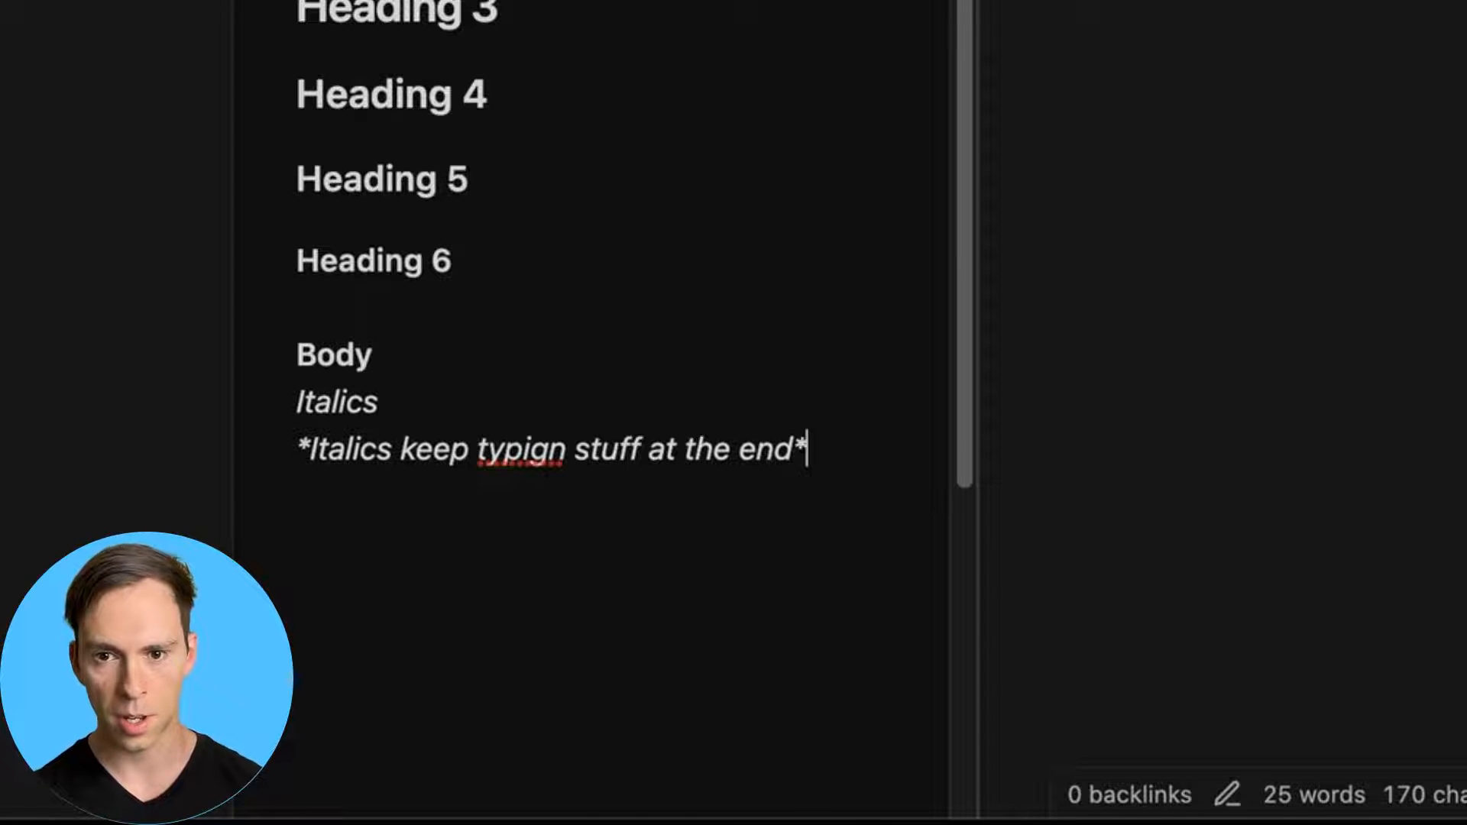
key(Return)
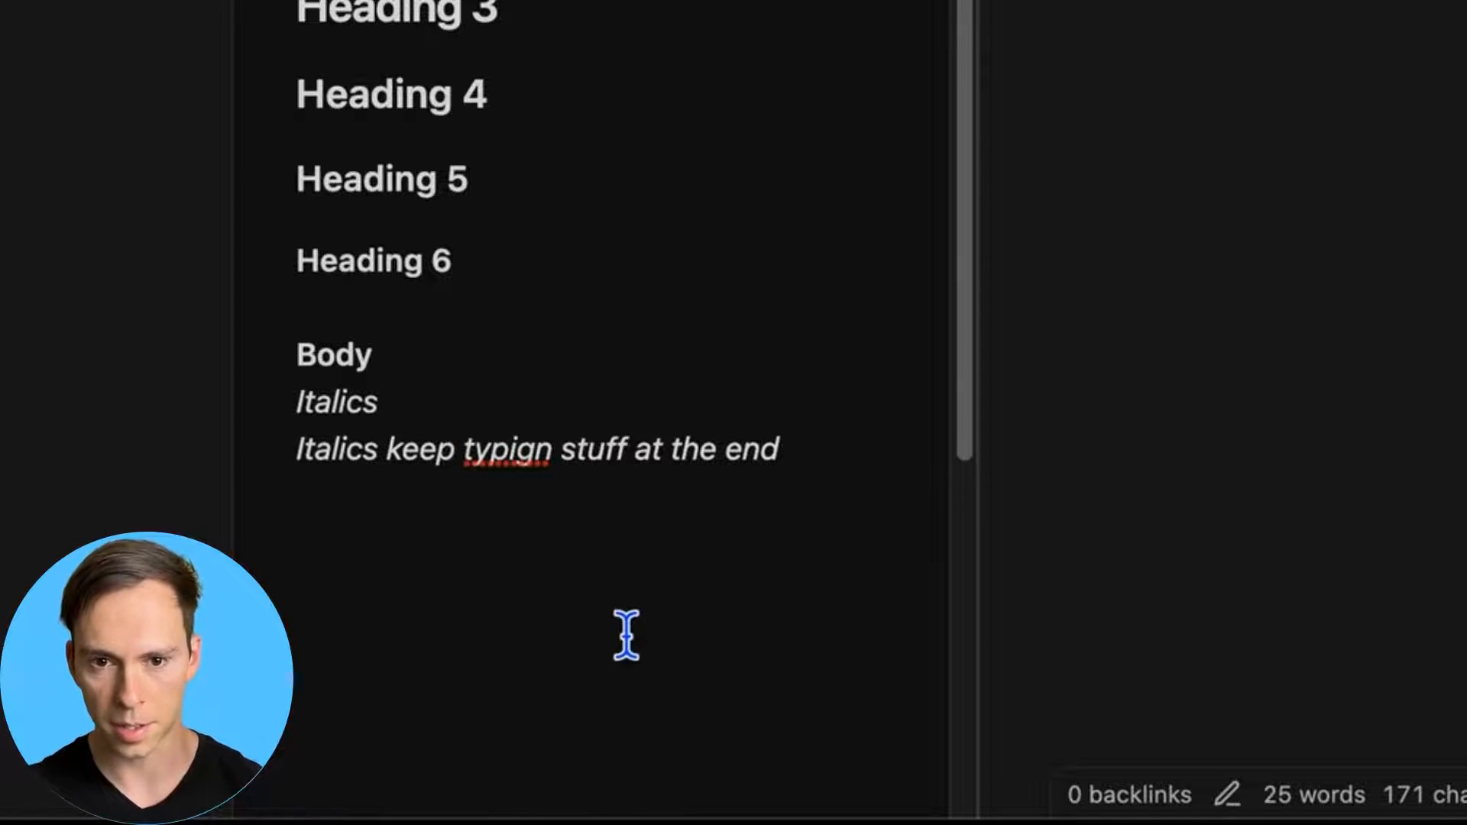
Remove the closing asterisk of the last italic line and put it back directly after "end"
click(837, 455)
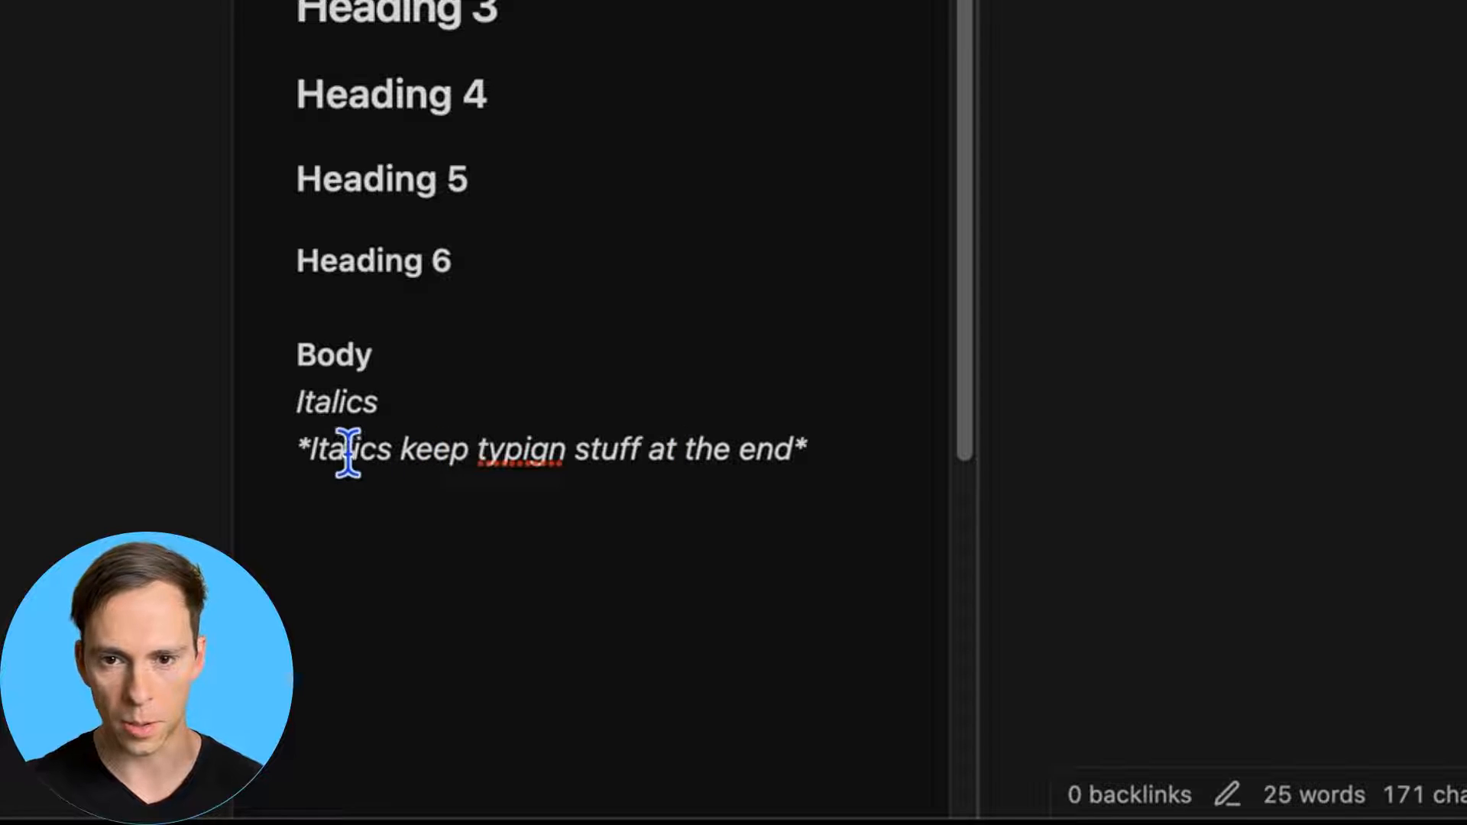
key(BackSpace)
text(*)
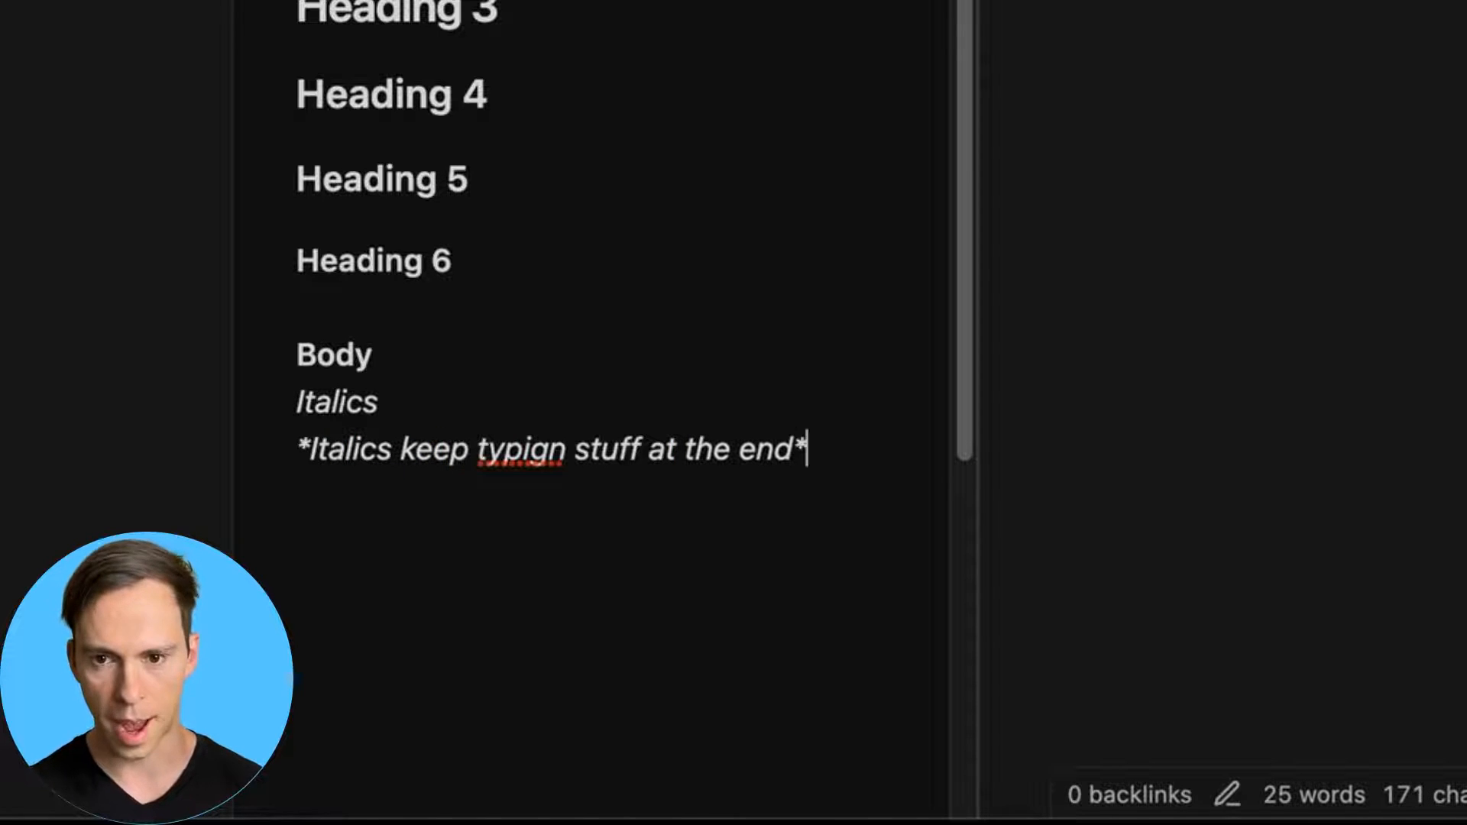
key(Return)
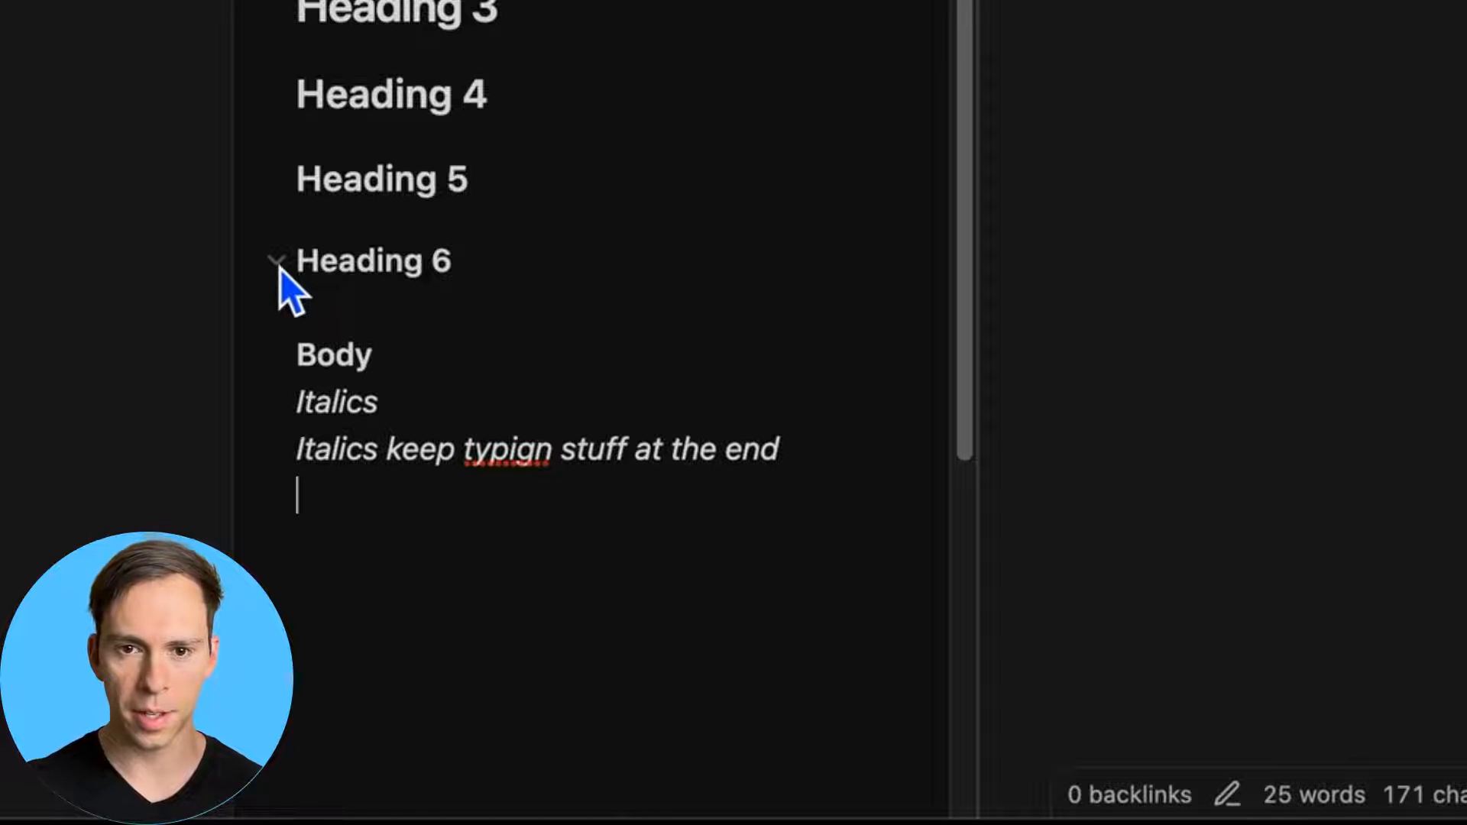
Fold and unfold the section under Heading 6 several times, and highlight the bold and italic lines it contains
click(277, 262)
click(277, 263)
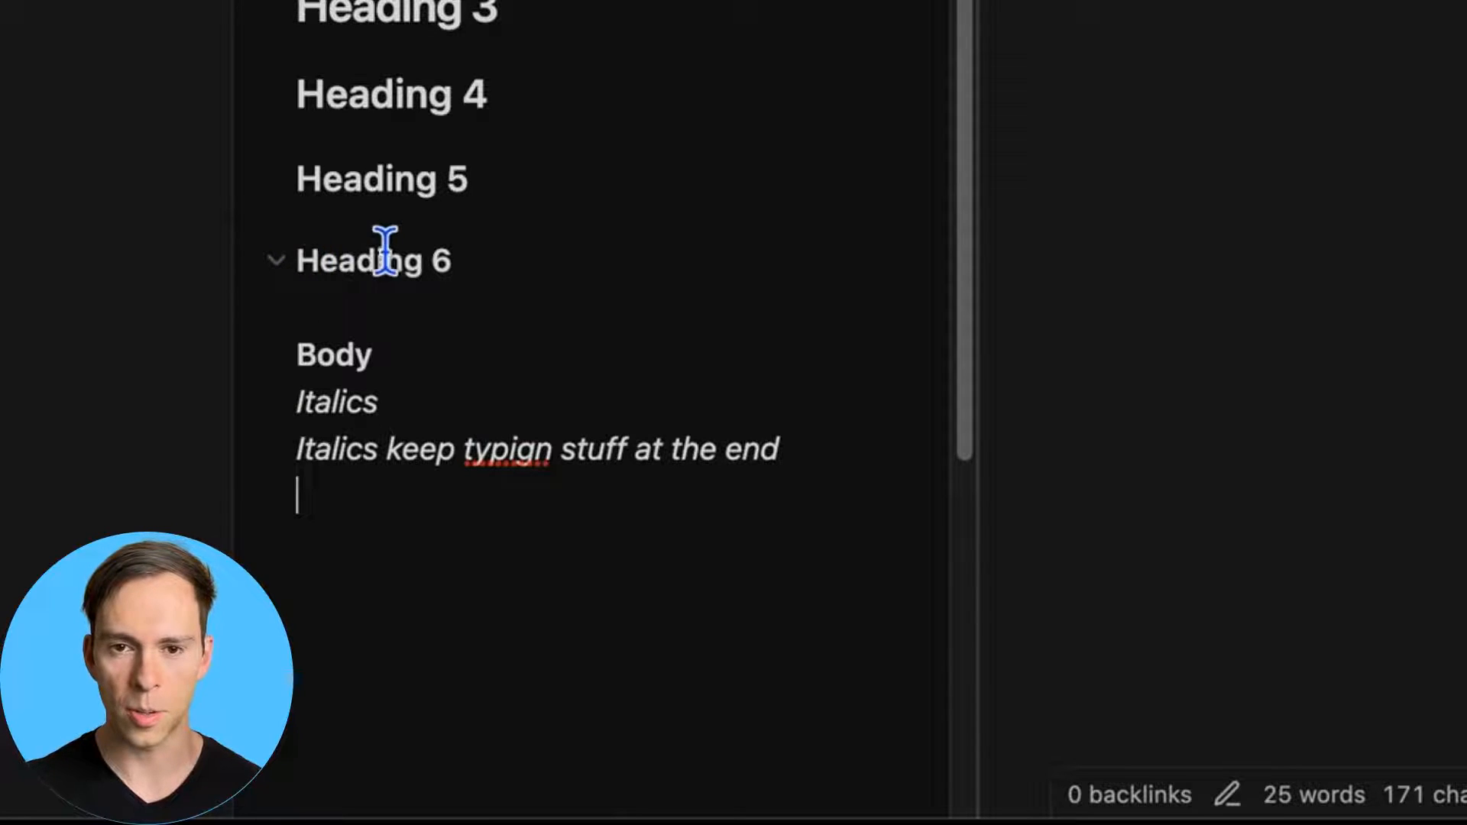
click(279, 267)
click(279, 273)
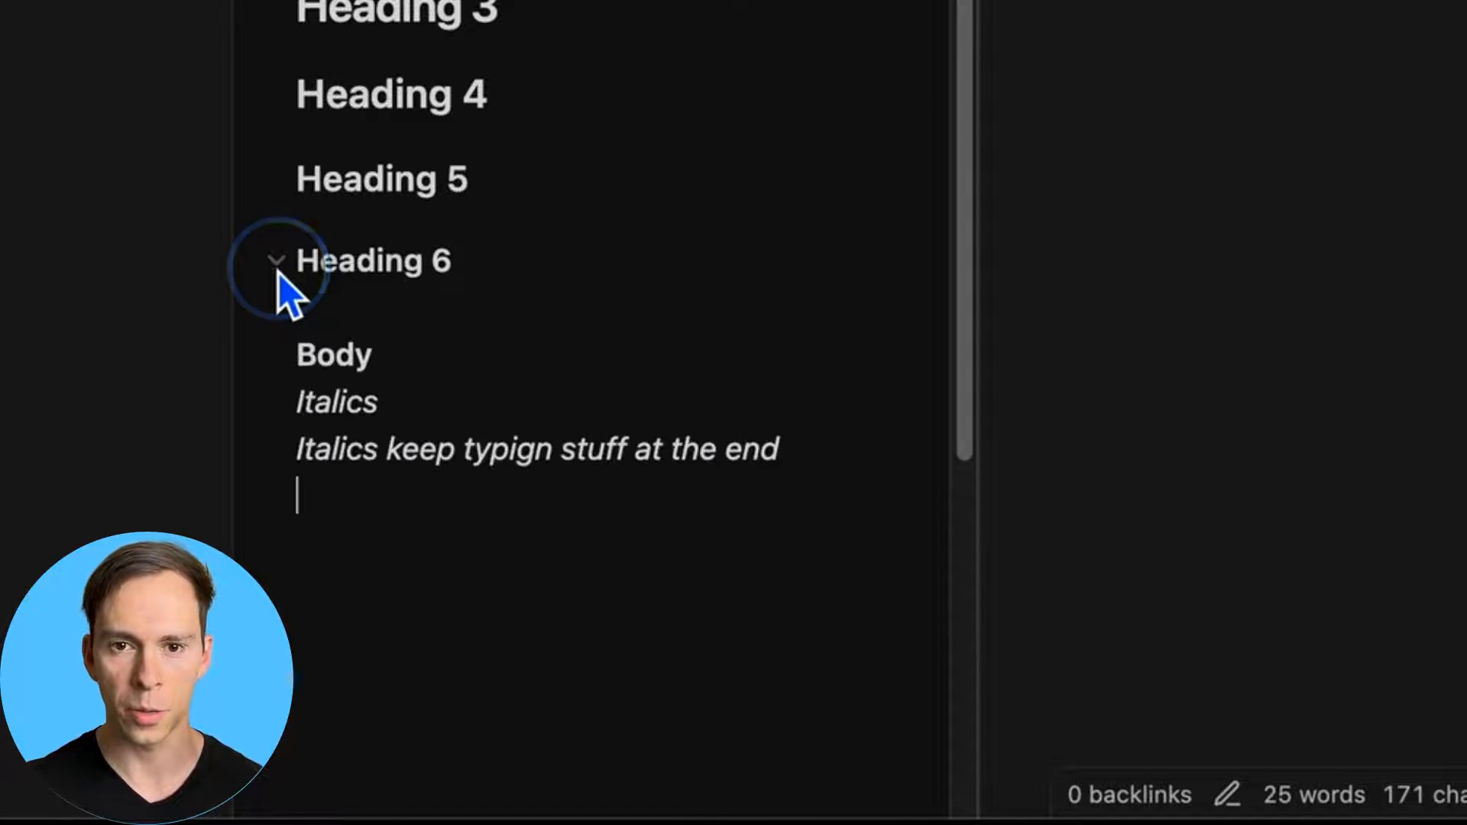
click(278, 273)
click(278, 272)
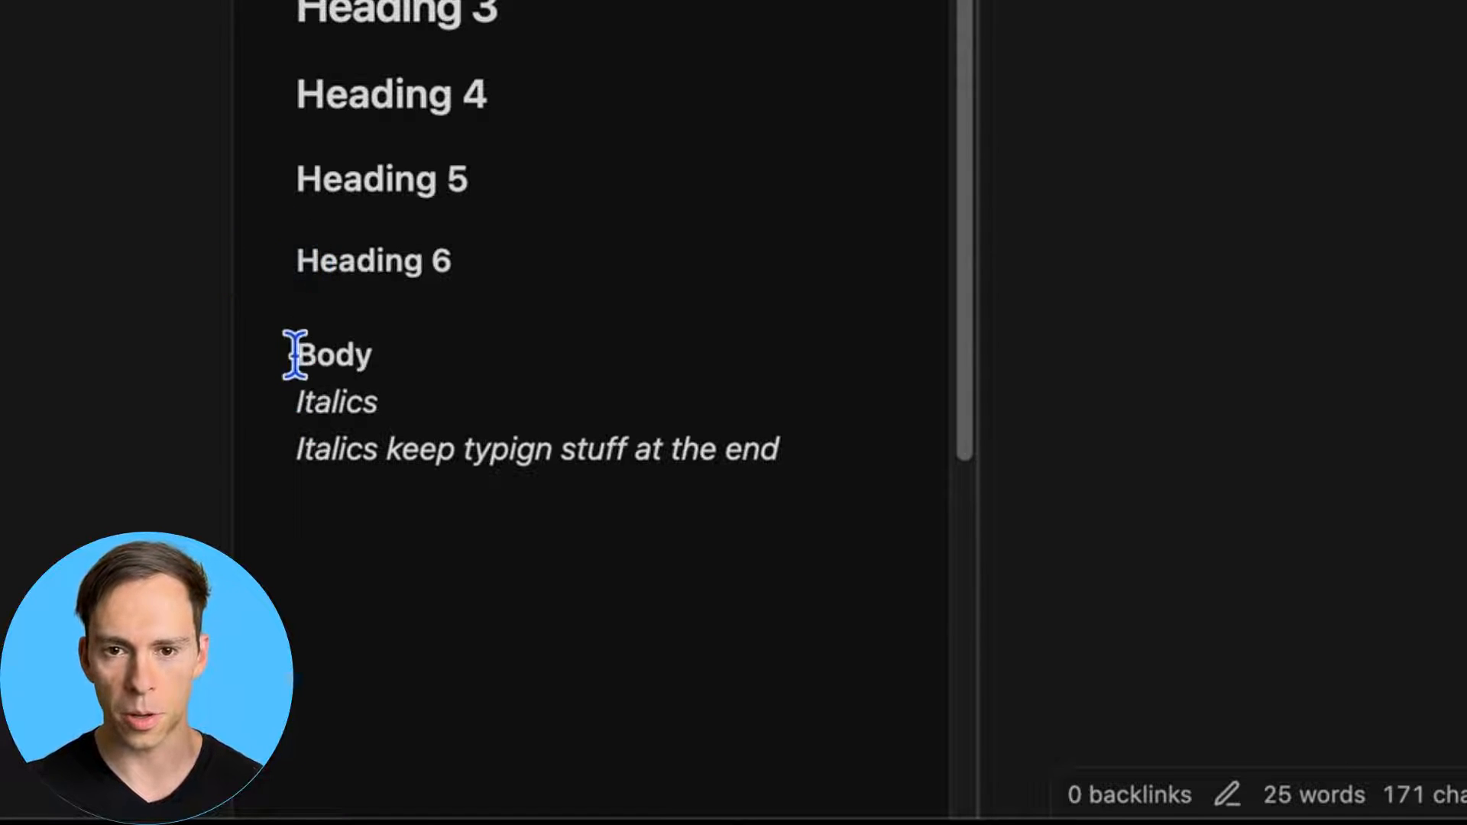
drag(295, 354, 448, 526)
click(449, 526)
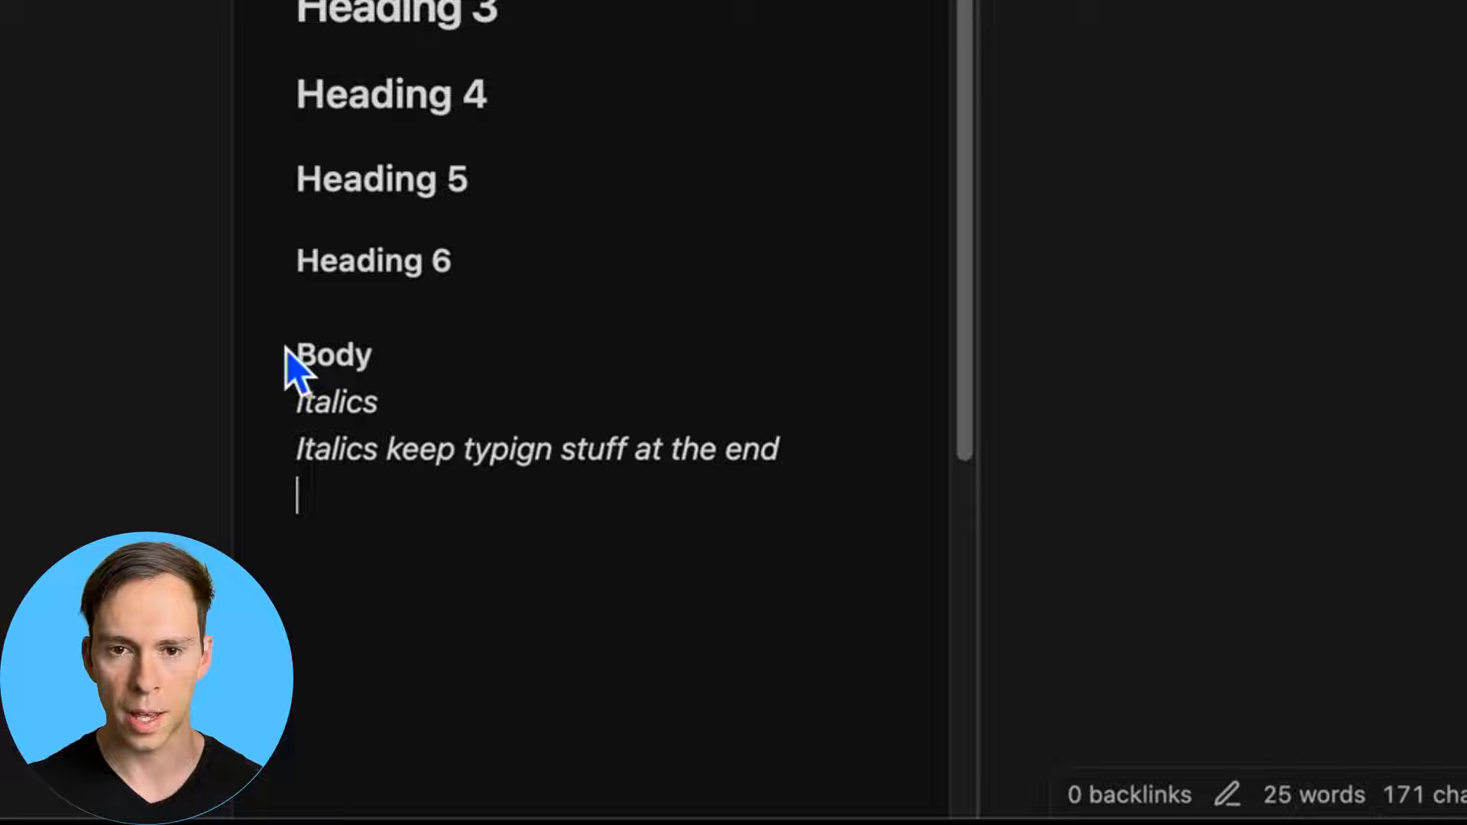
click(280, 270)
click(280, 267)
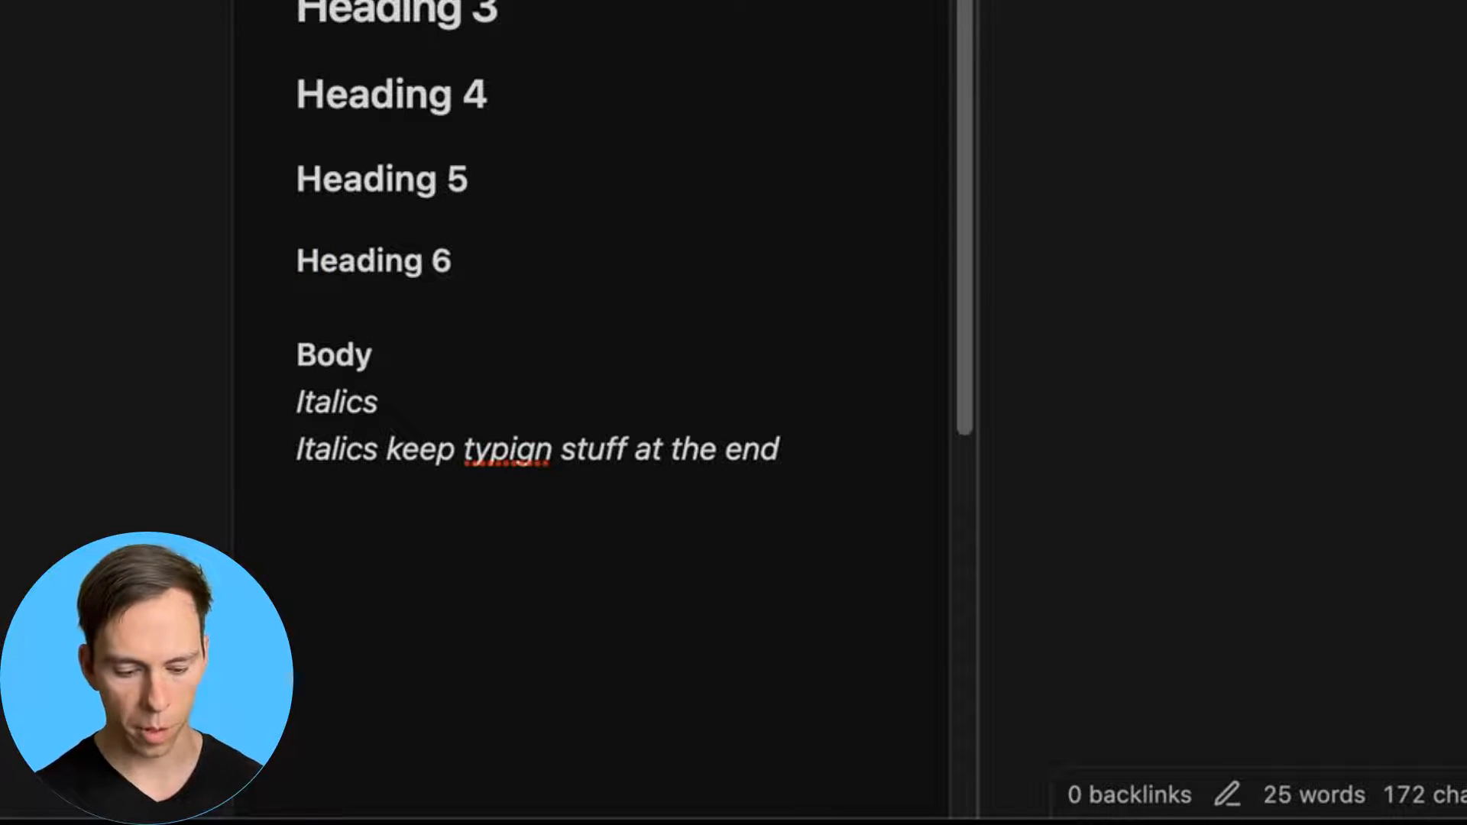
Add three lines reading "Line 1", "Line 2" and "Line 3" after a blank line below the italic text
text(Line 1)
key(Return)
text(Line 2)
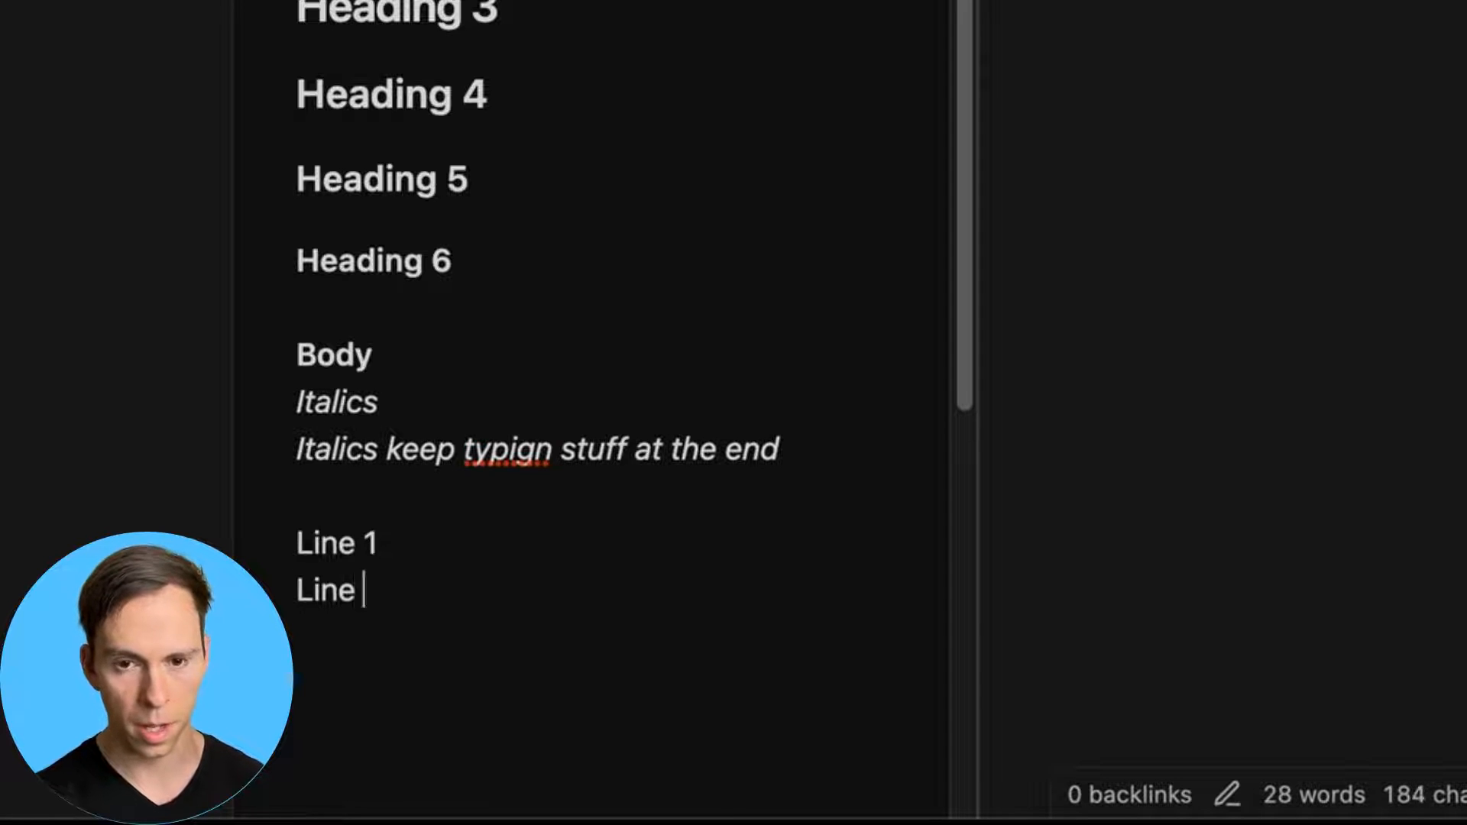
key(Return)
text(Line 3)
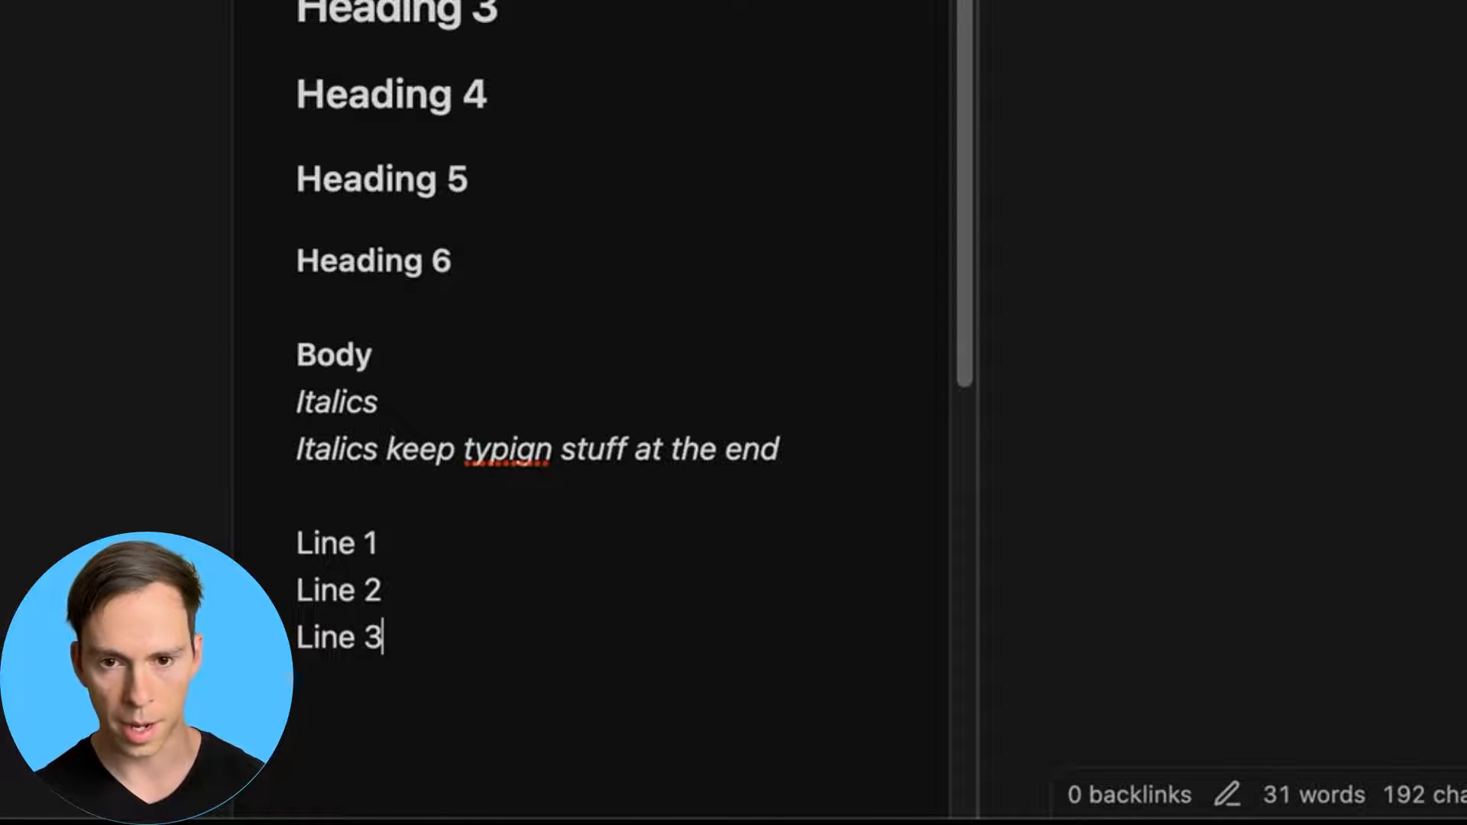
Place simultaneous cursors at the ends of Line 1, Line 2 and Line 3 and delete the number from all three
click(569, 634)
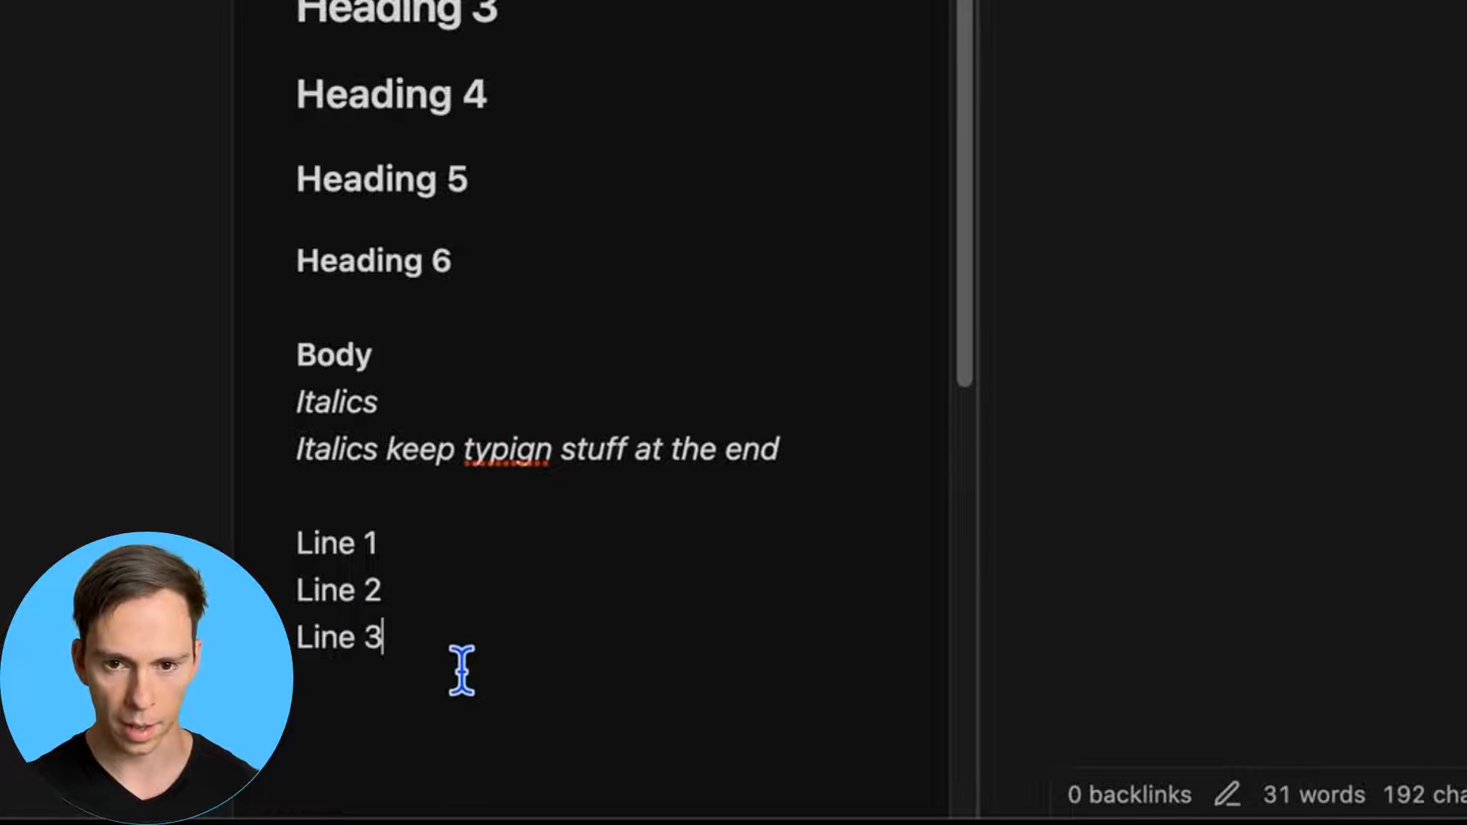
key(alt)
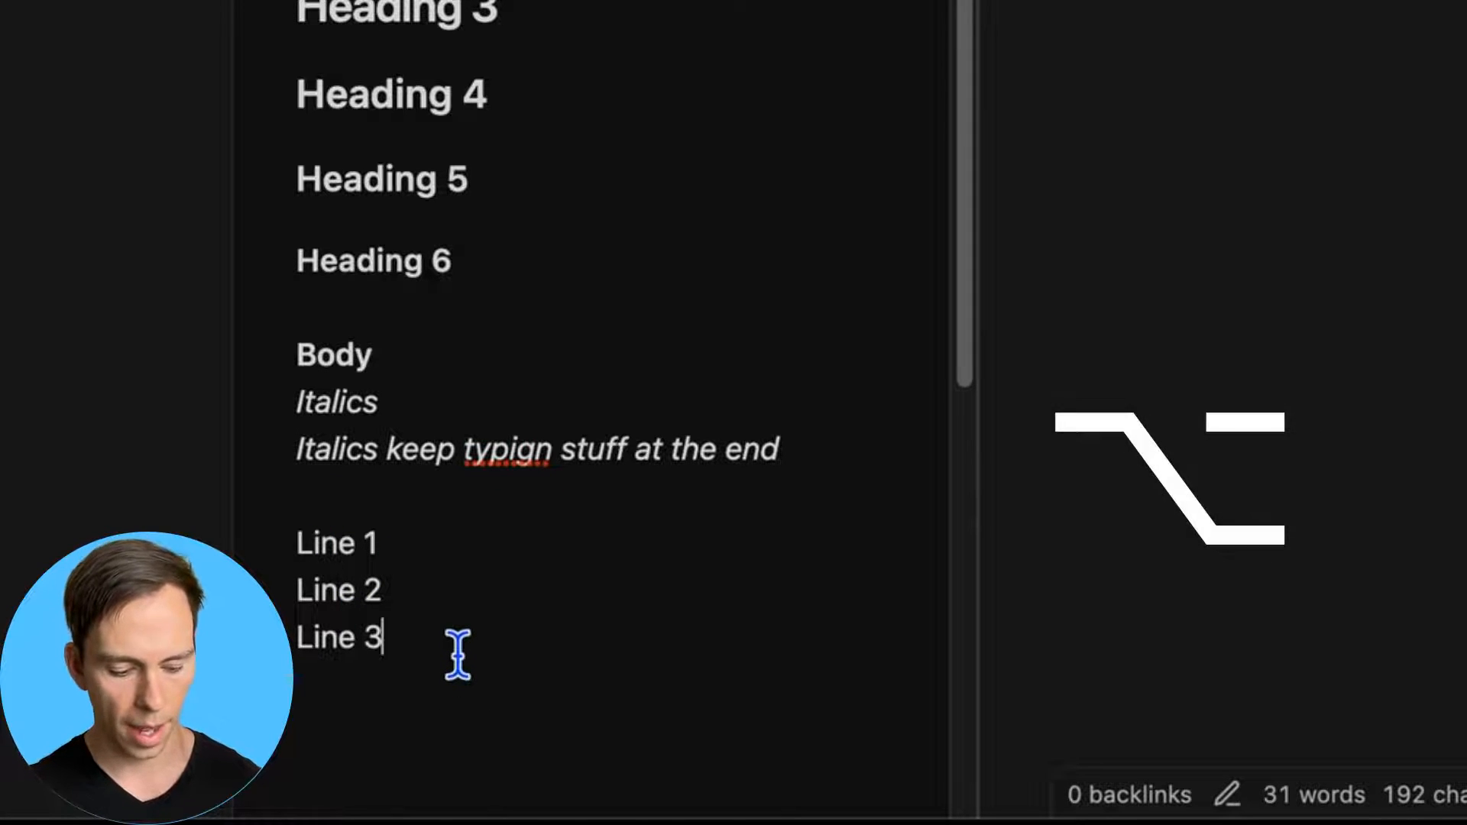
alt+click(441, 595)
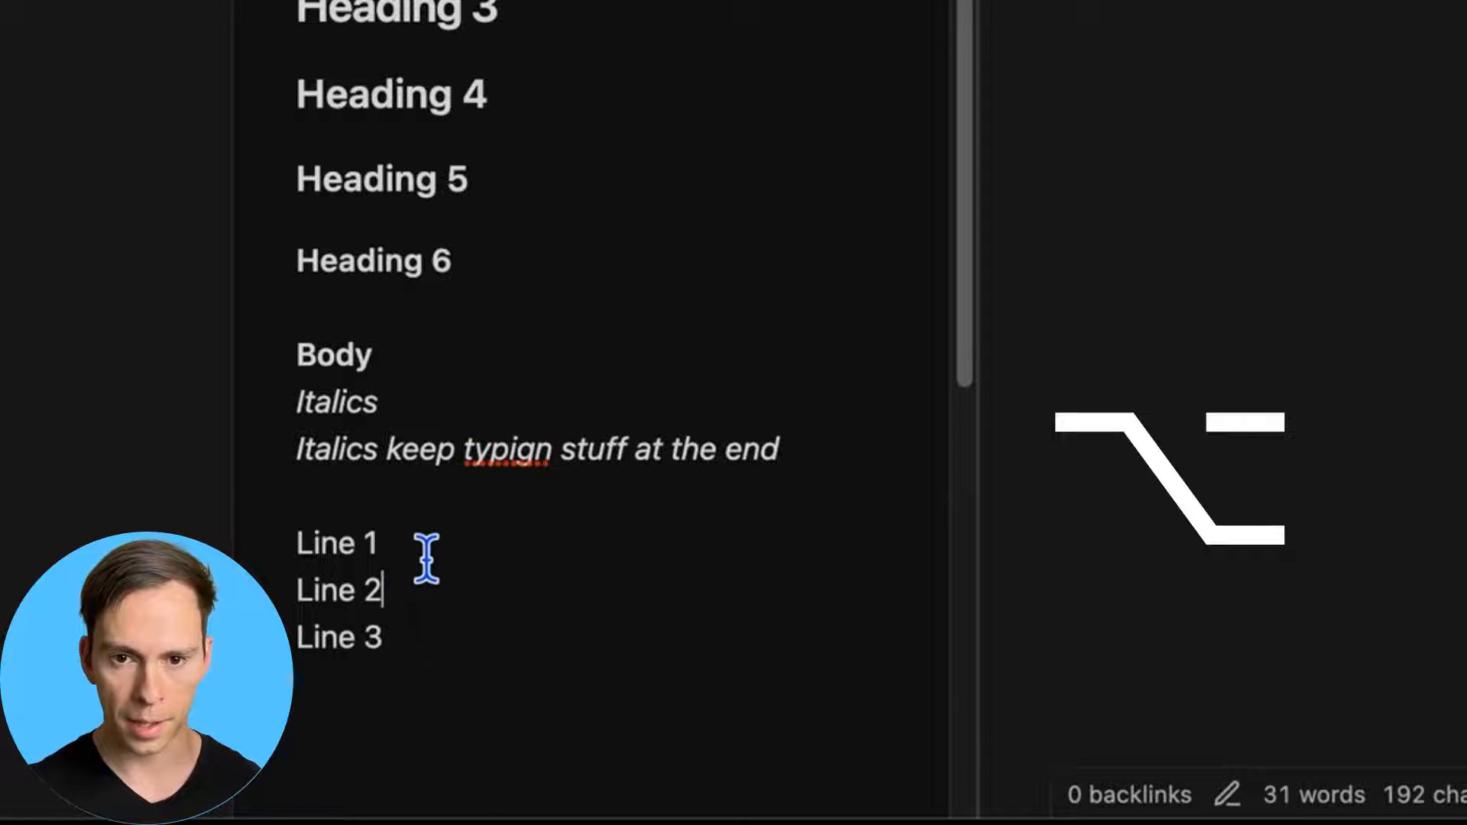
alt+click(425, 552)
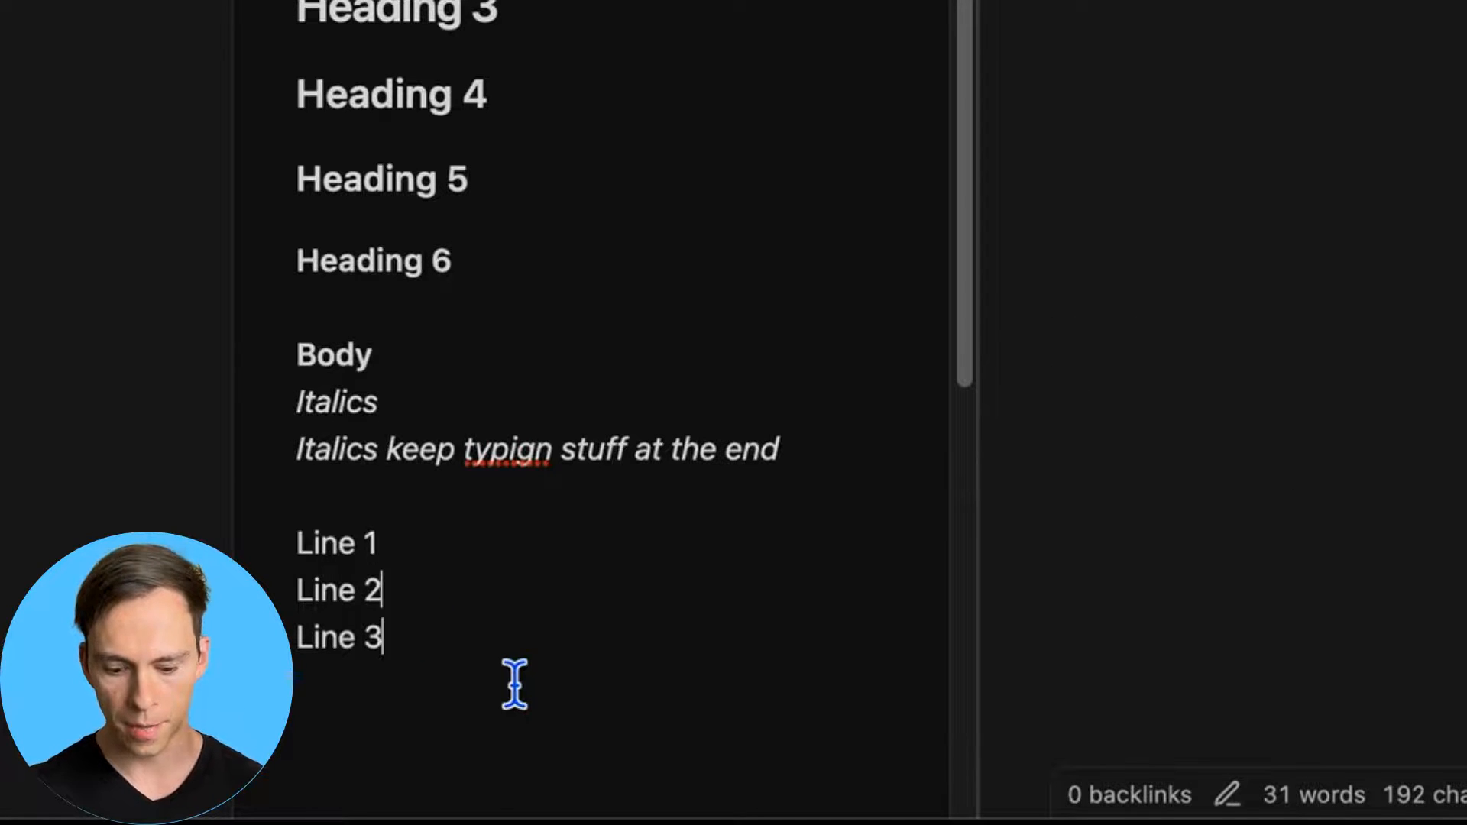
key(BackSpace)
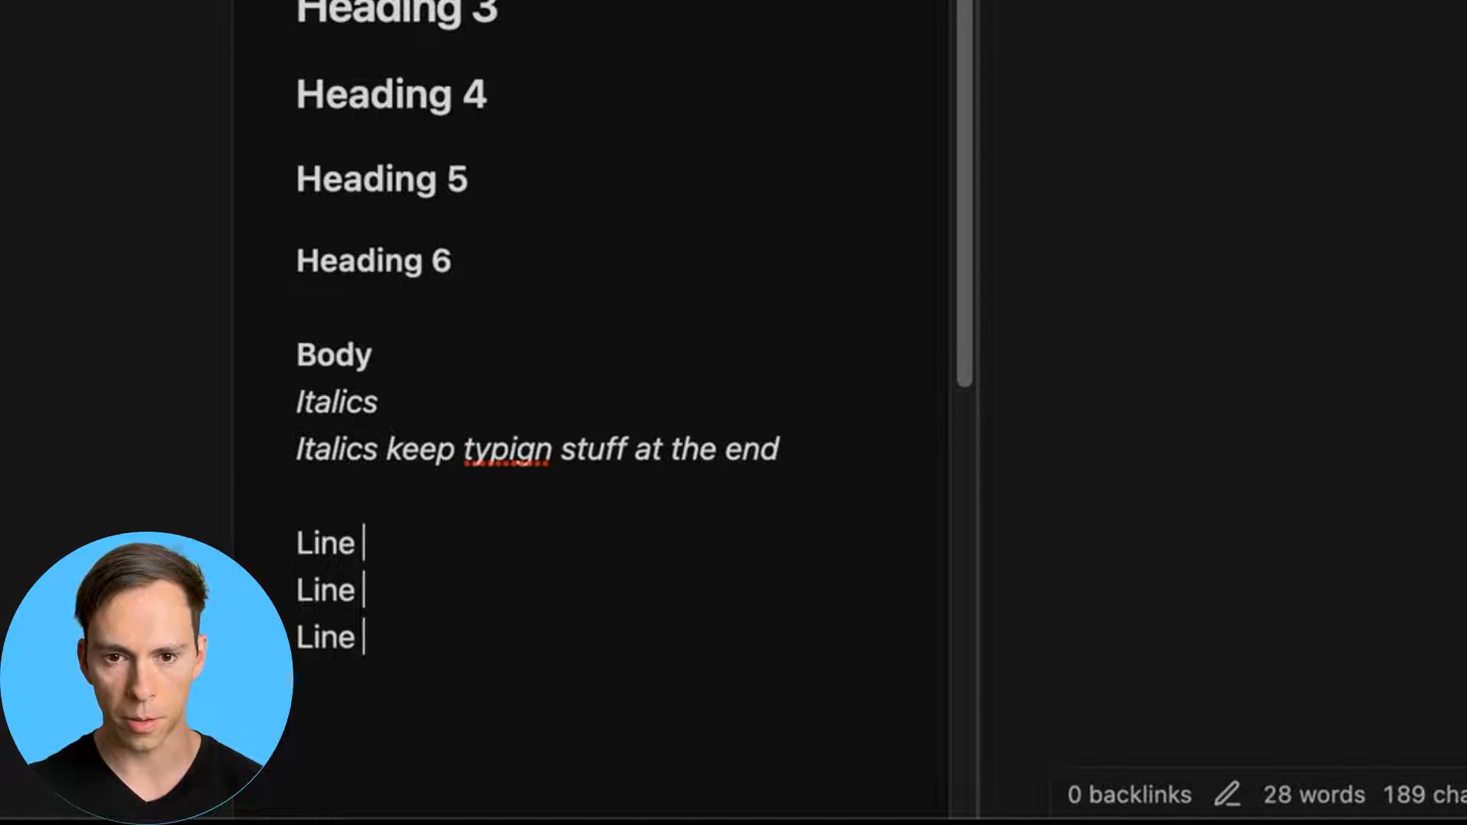
key(BackSpace)
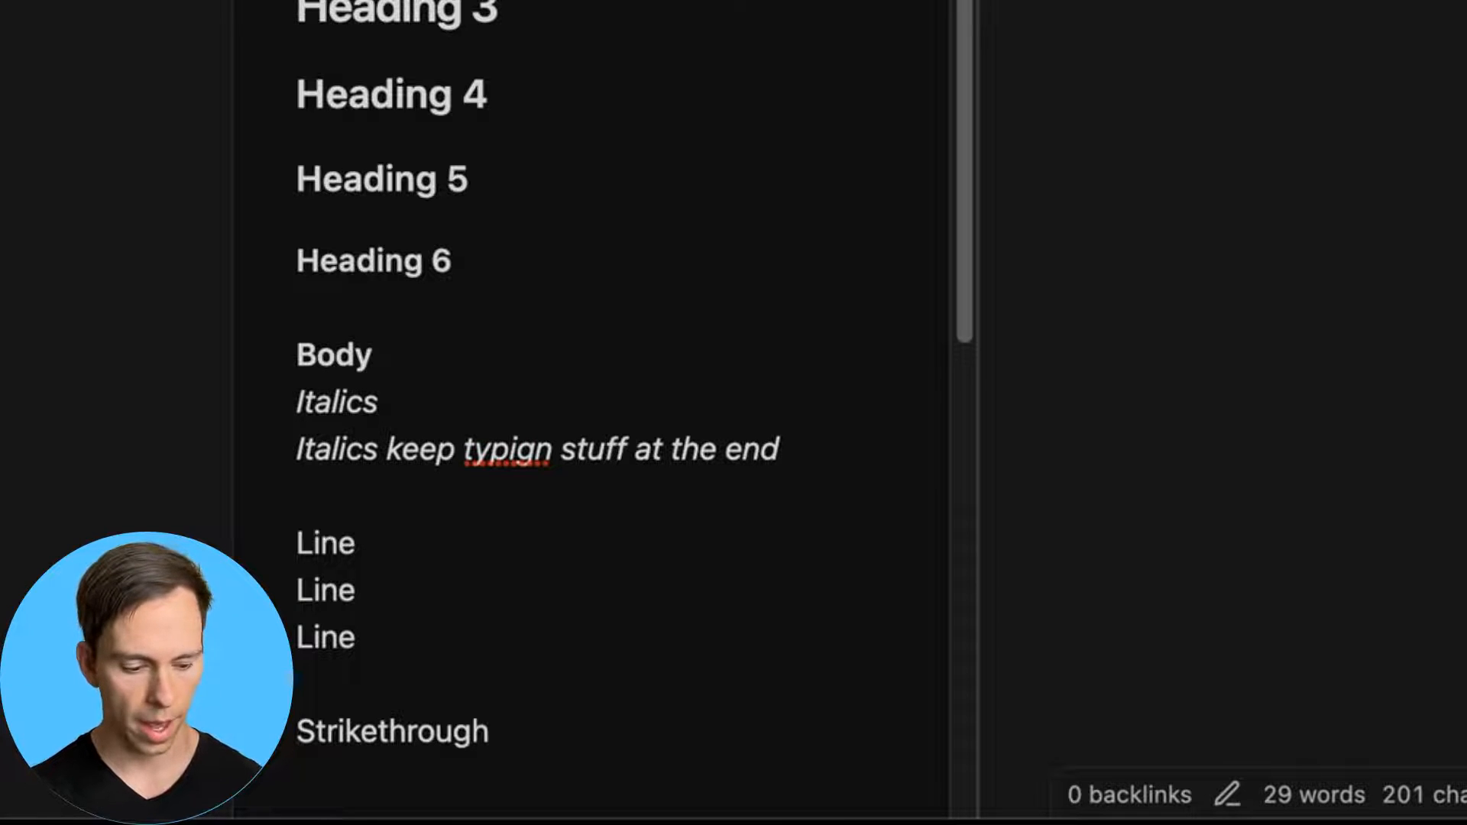
Format the word "Strikethrough" as struck-through text by enclosing it in double tildes, and start a new line below it
text(~~)
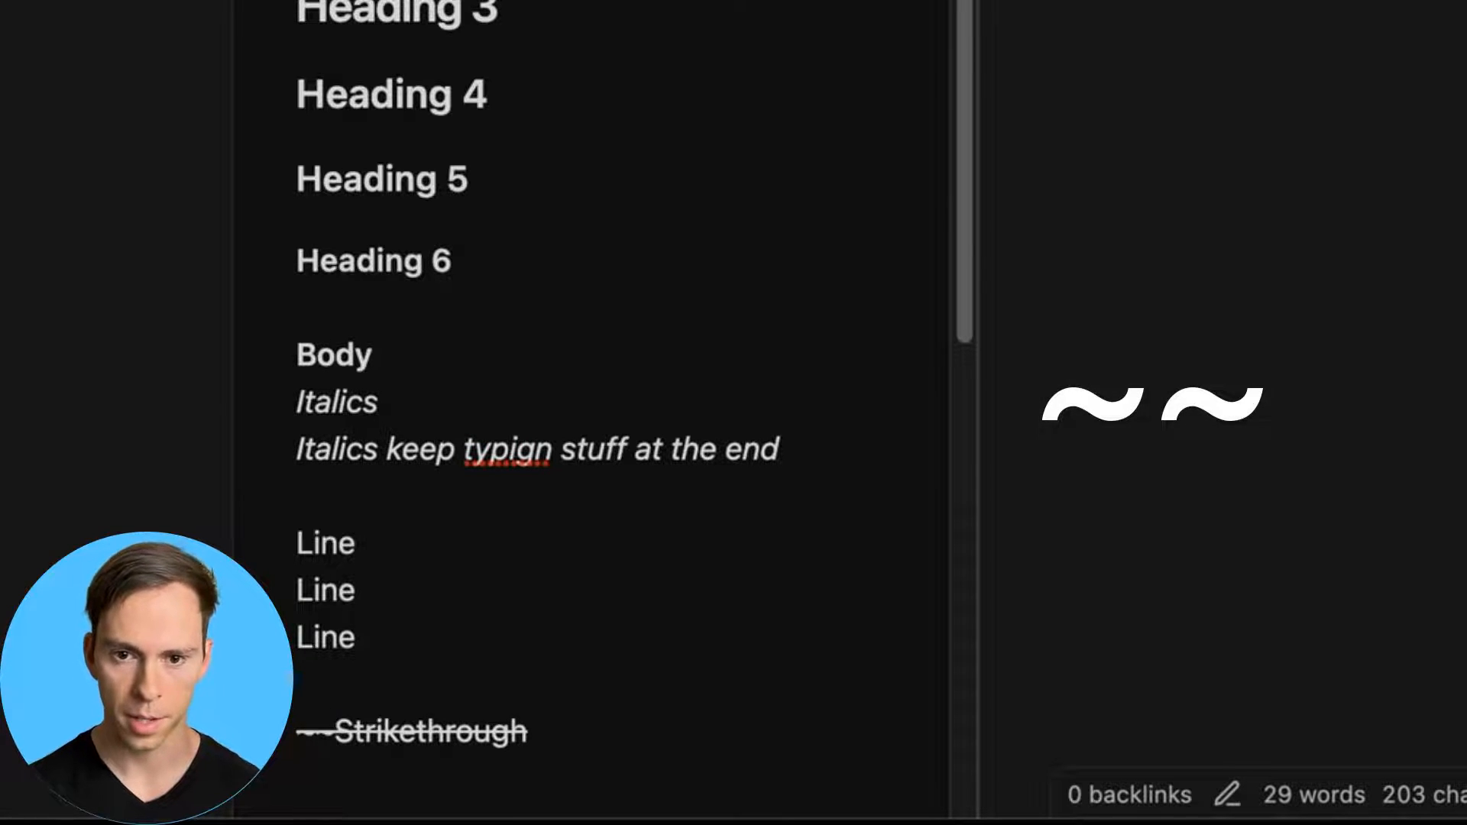
key(Right)
key(Right)
key(Right)
key(Right)
key(Right)
key(Right)
key(Right)
key(Right)
key(Right)
key(Right)
key(Right)
key(Right)
key(Right)
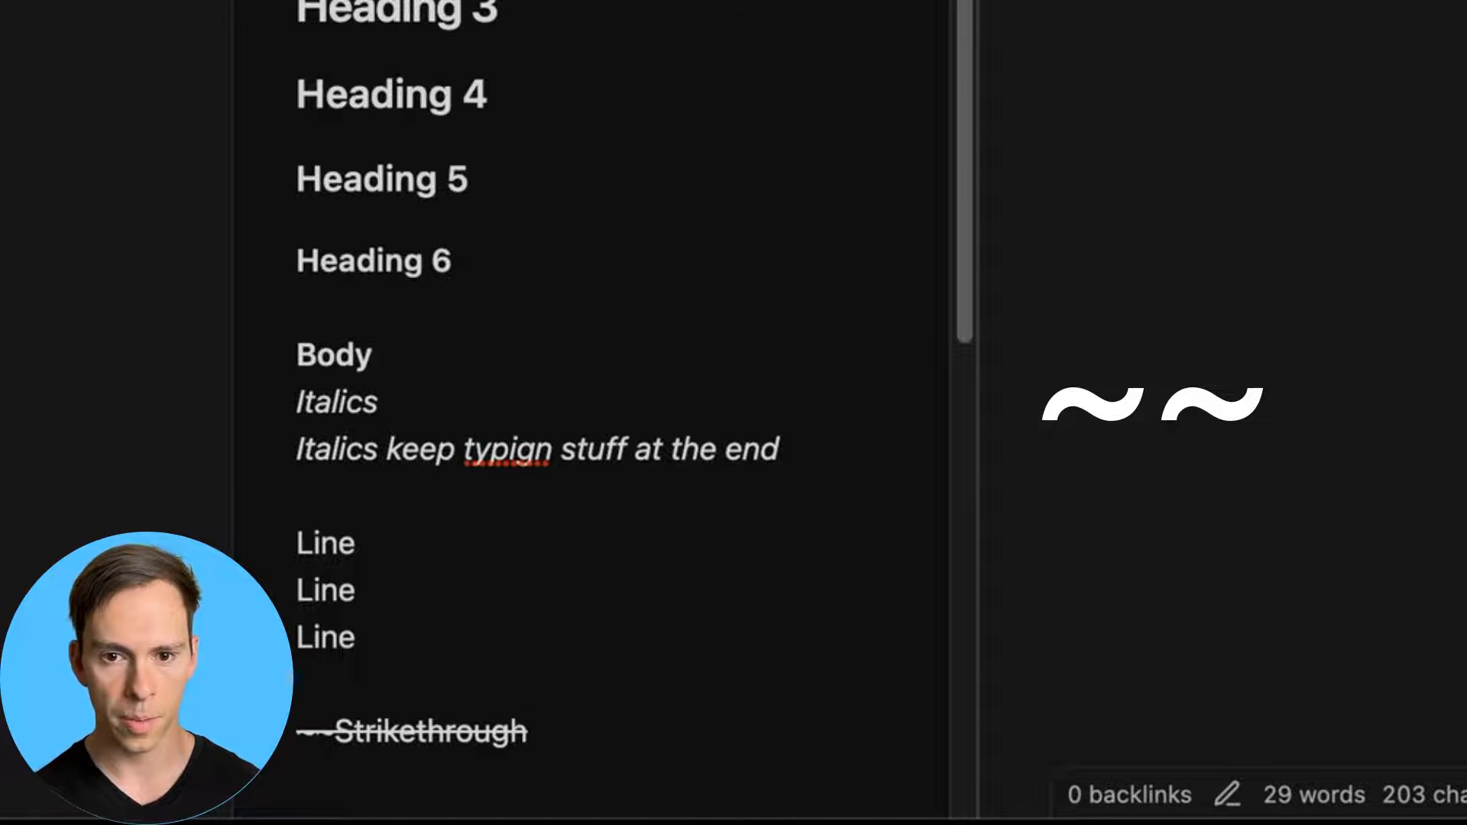
text(~~)
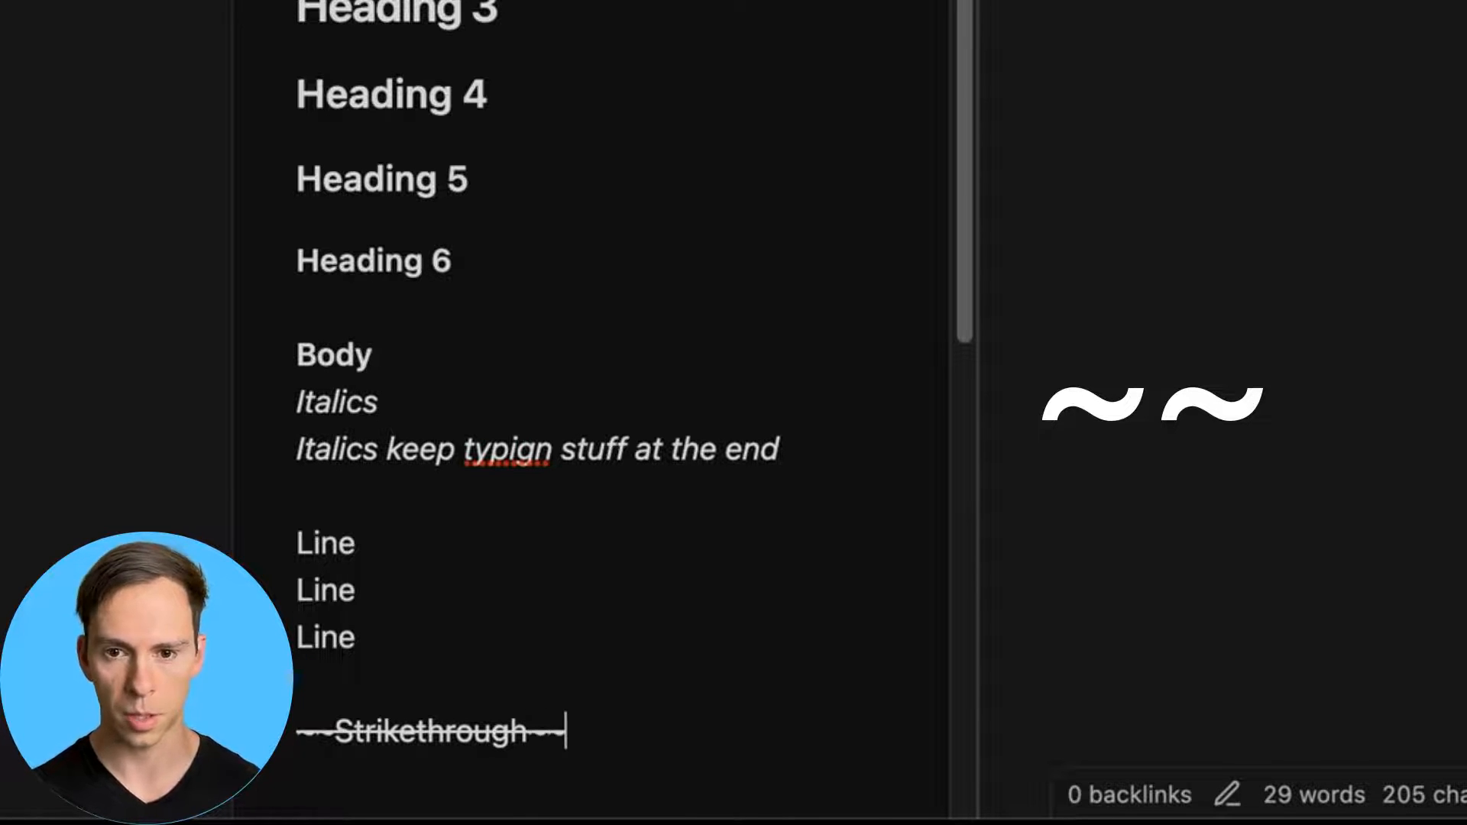
key(Return)
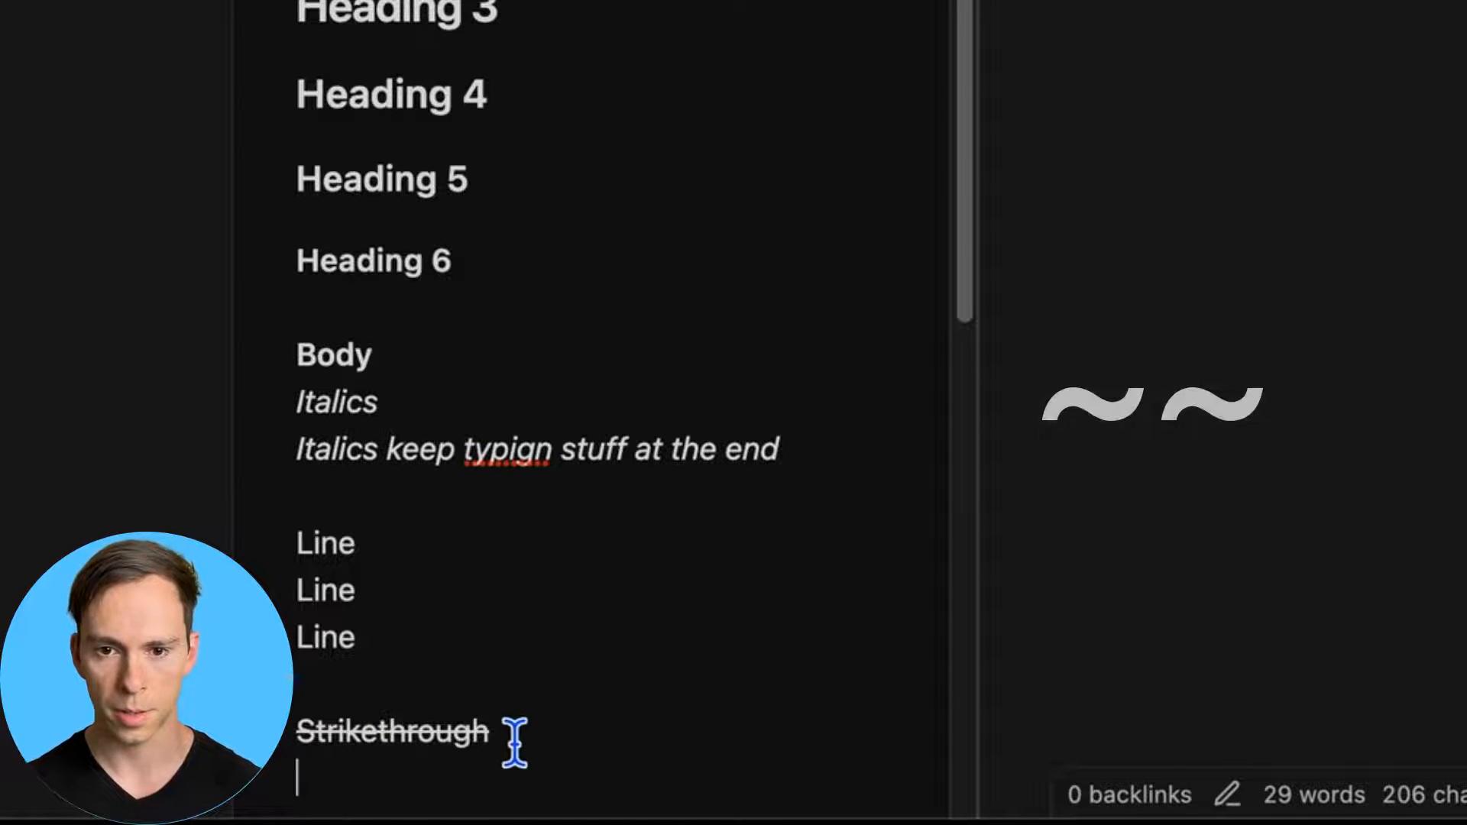
Add a line reading "Highlight" and enclose it in double equals signs to highlight it
text(Highlight)
key(super+Left)
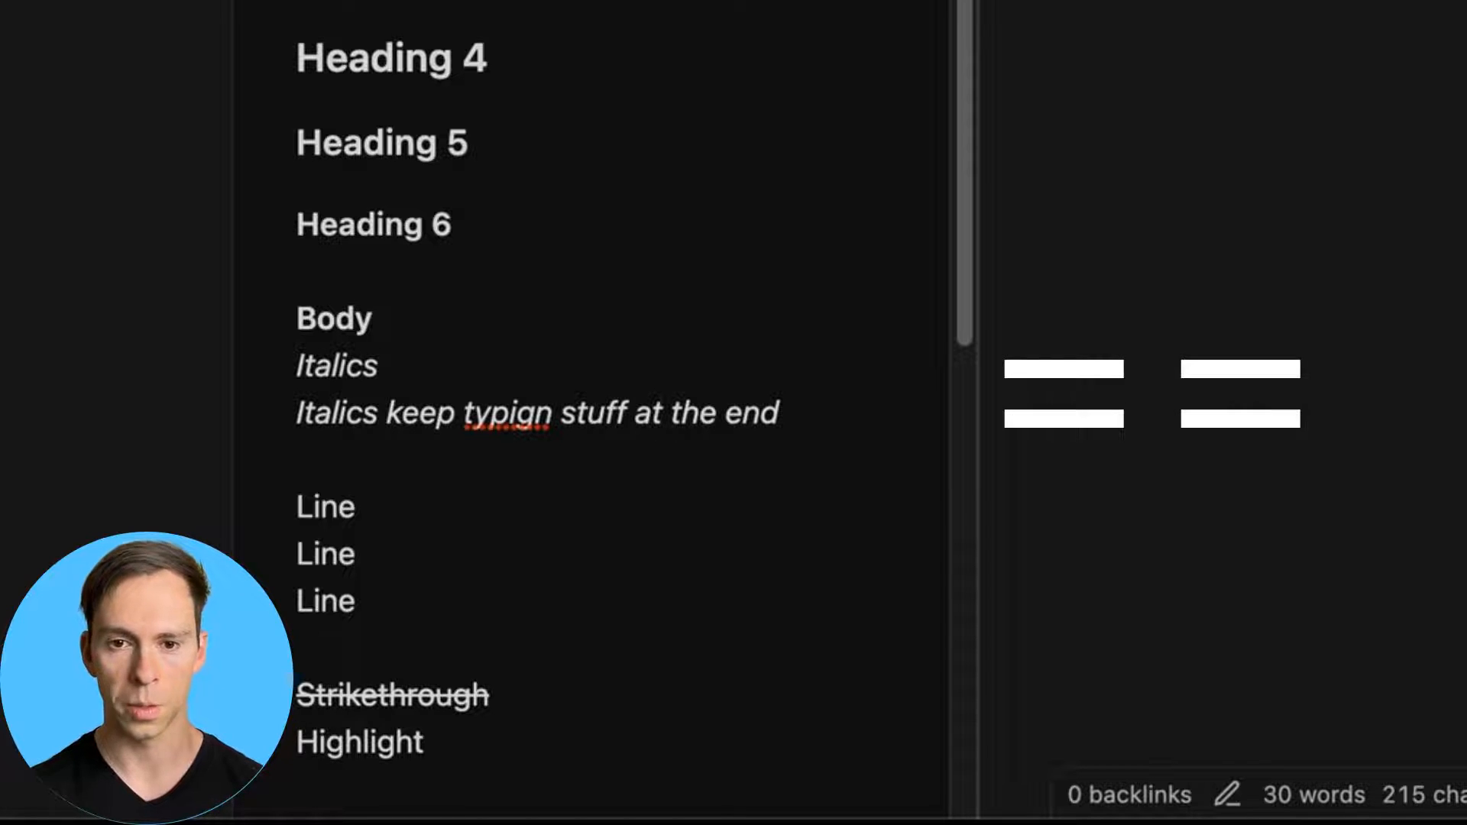
text(==)
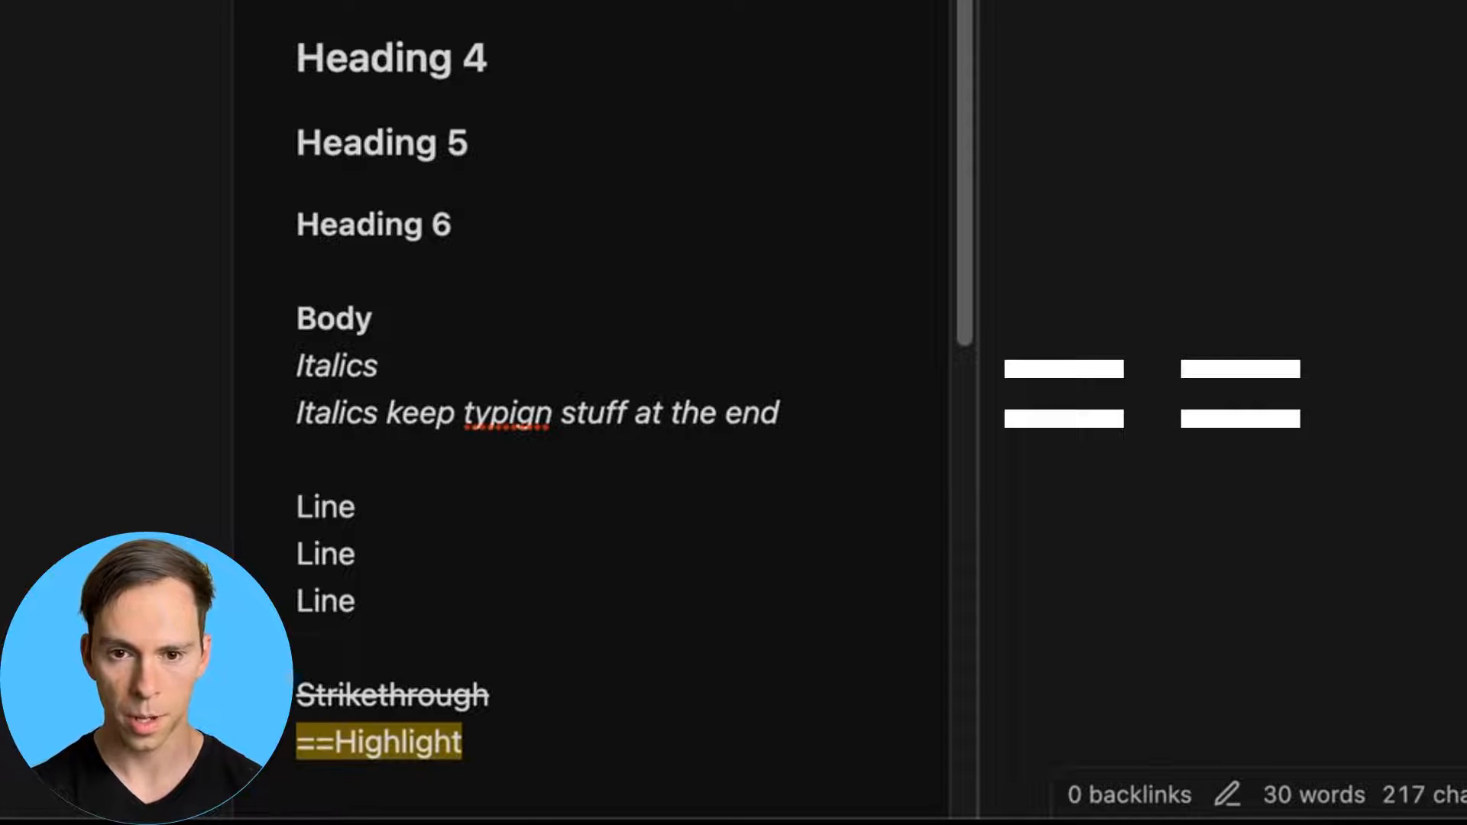
click(464, 742)
text(==)
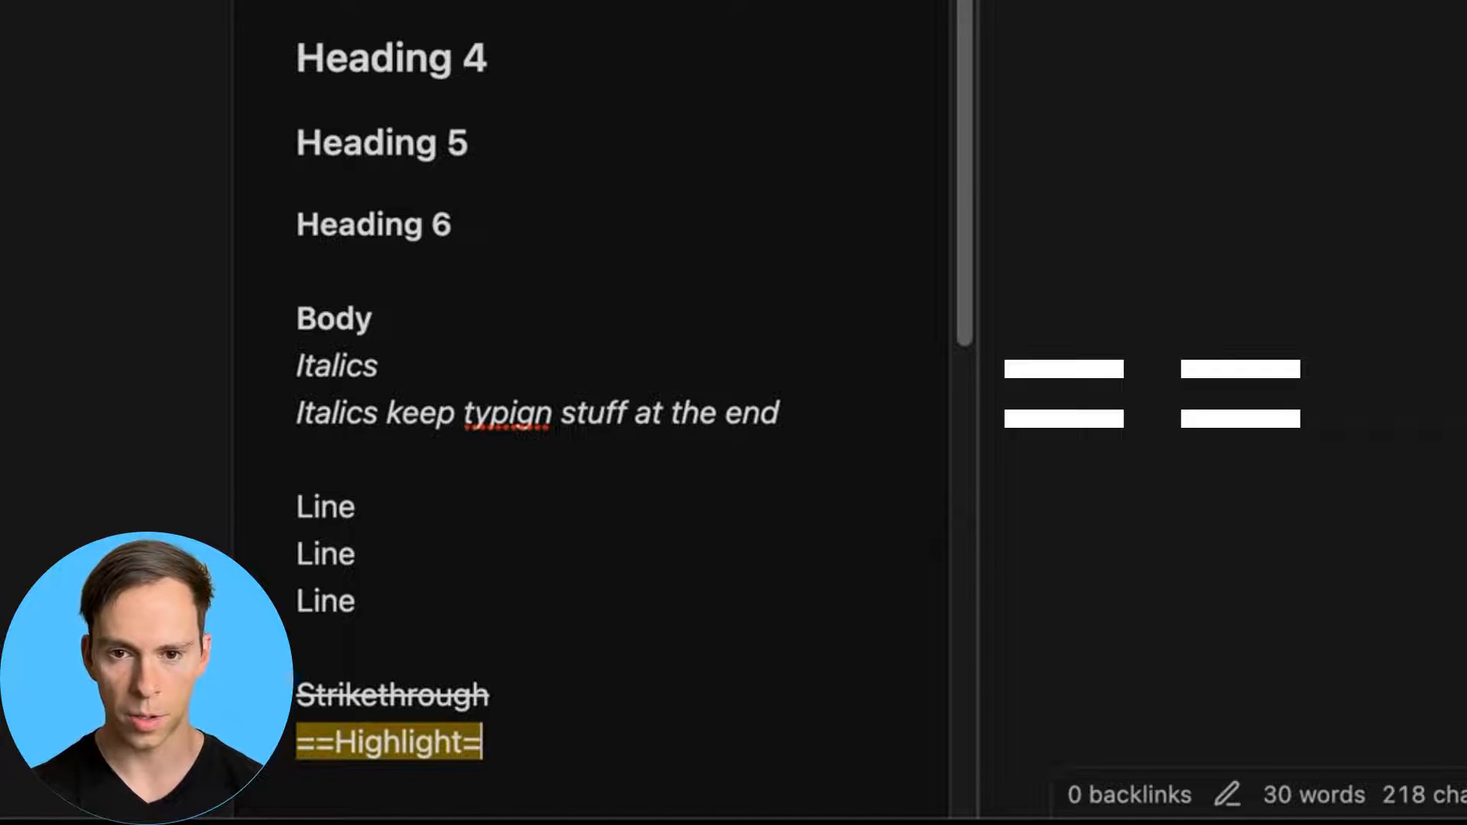
key(Return)
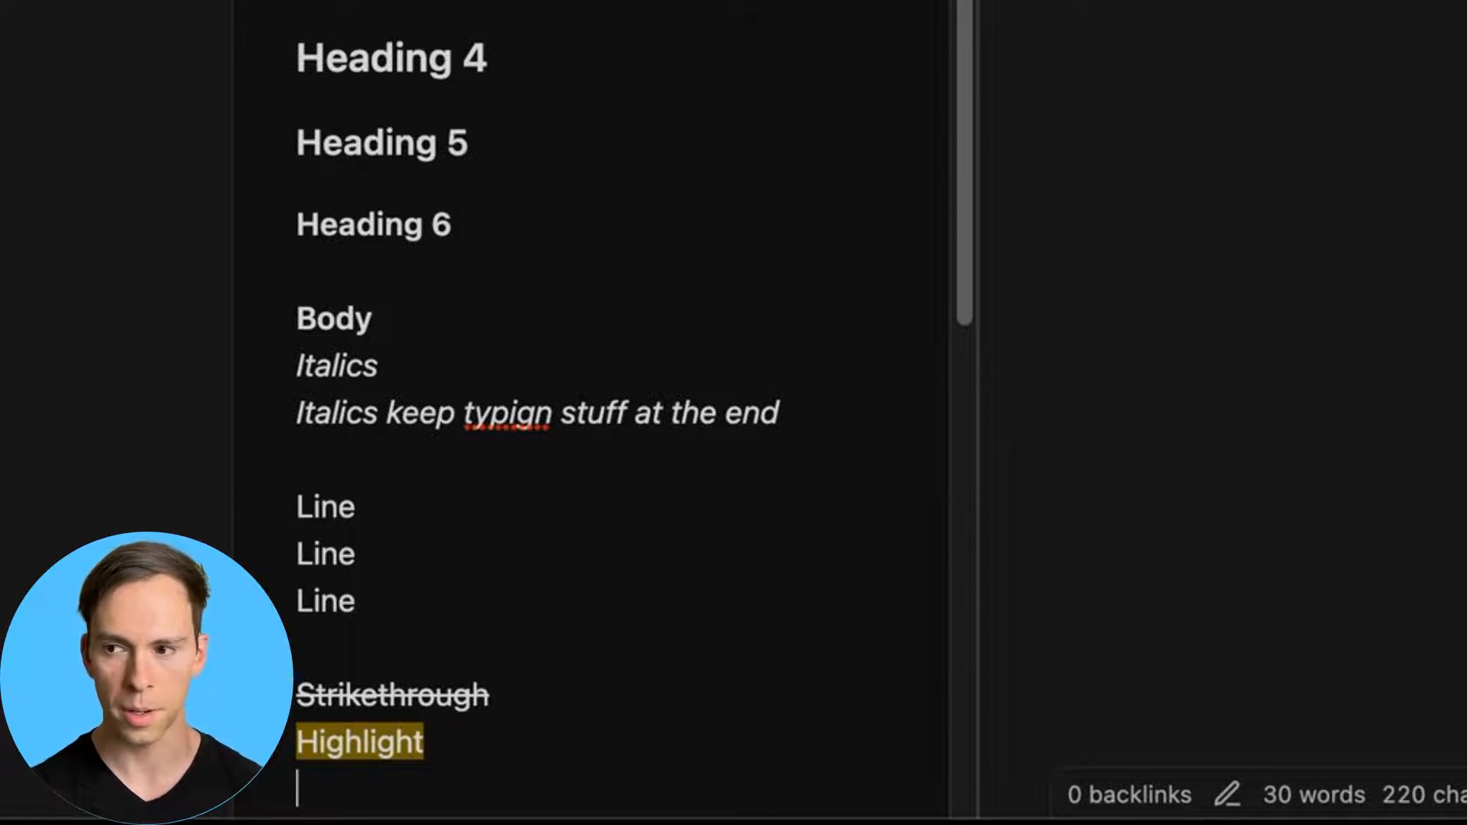
Insert an internal link to the "Law of Supply and Demand" note after a blank line below the highlighted text
key(Return)
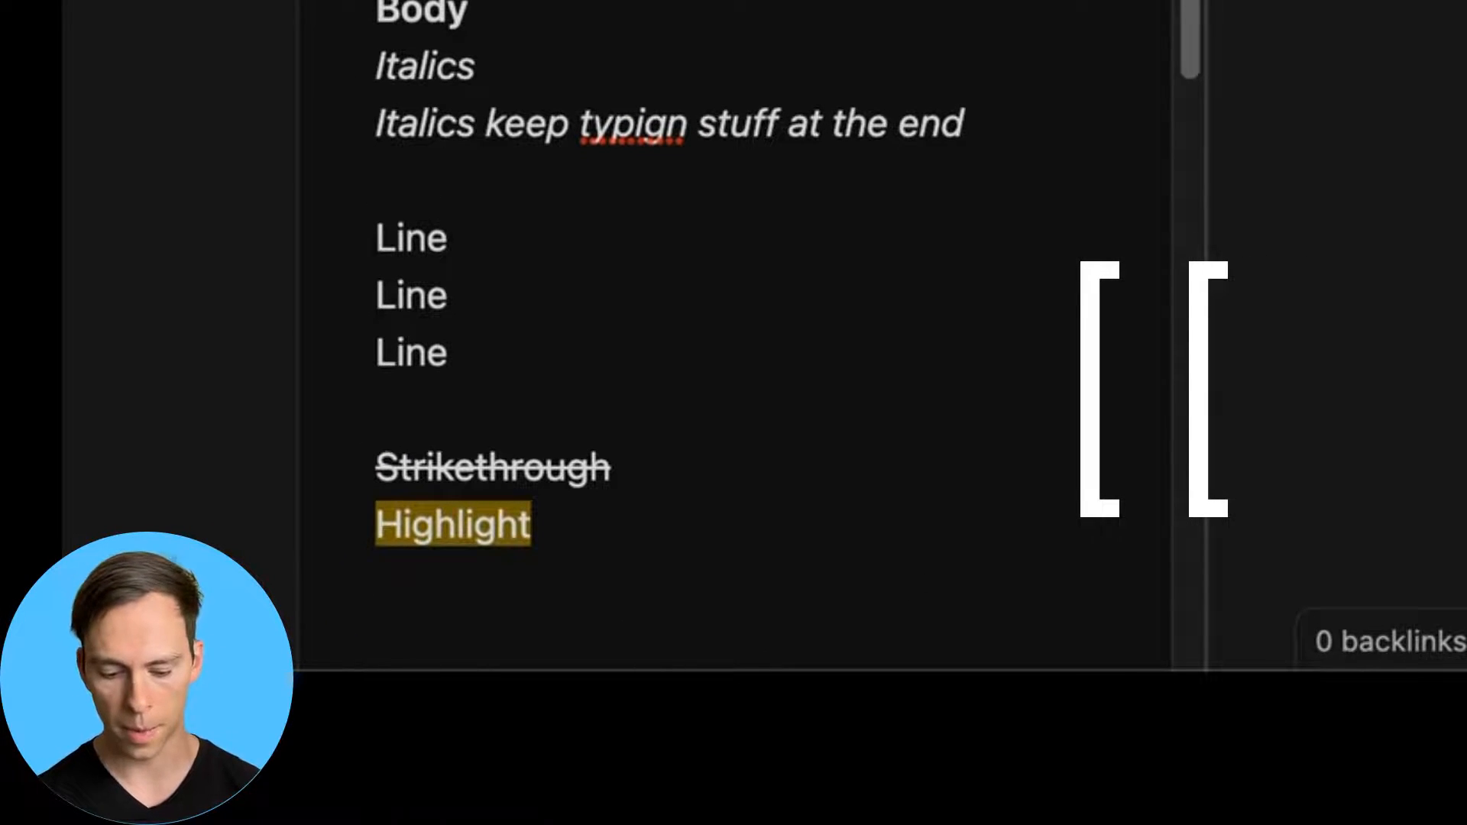
text([[)
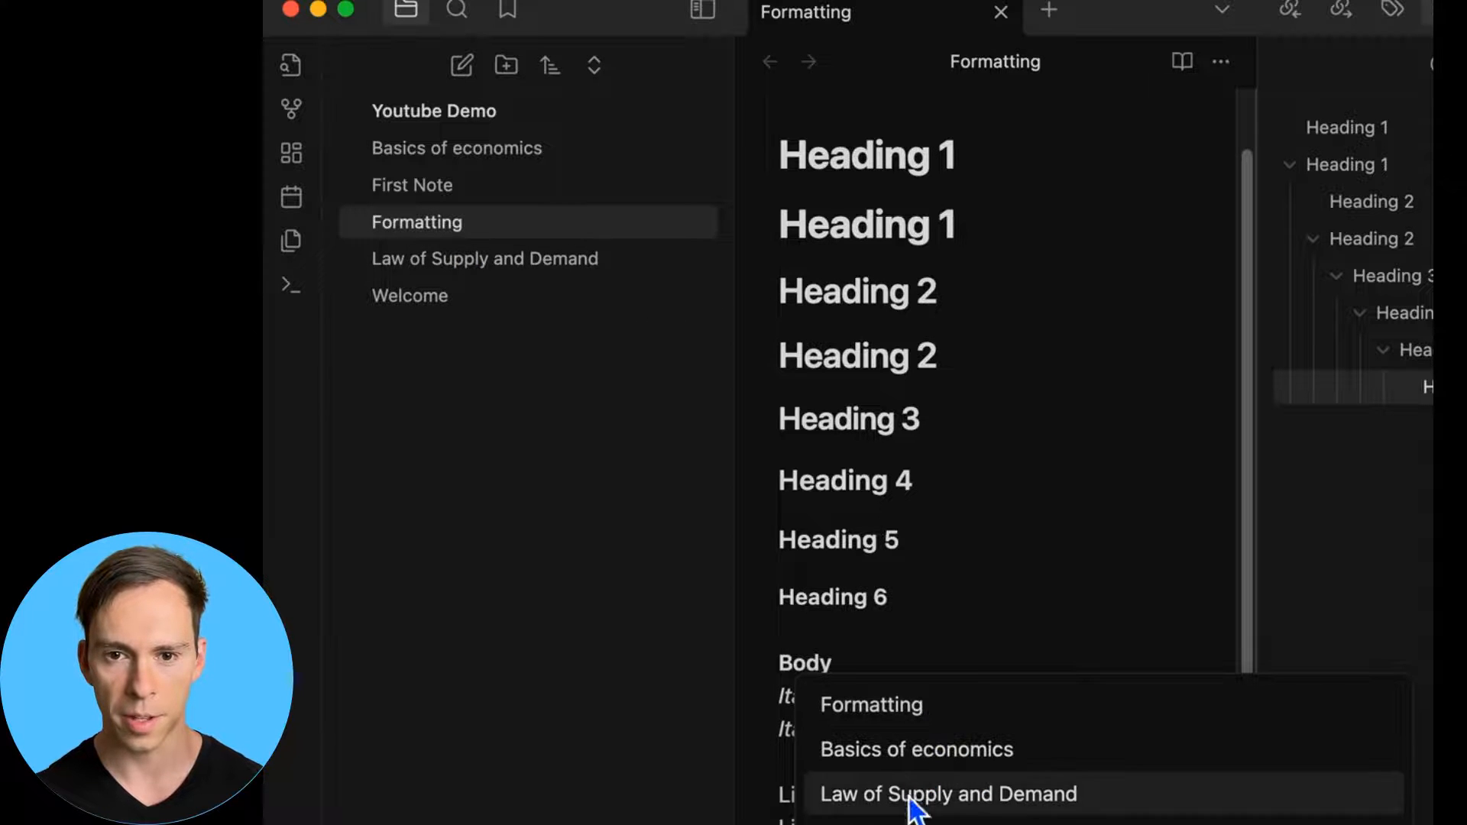
click(906, 791)
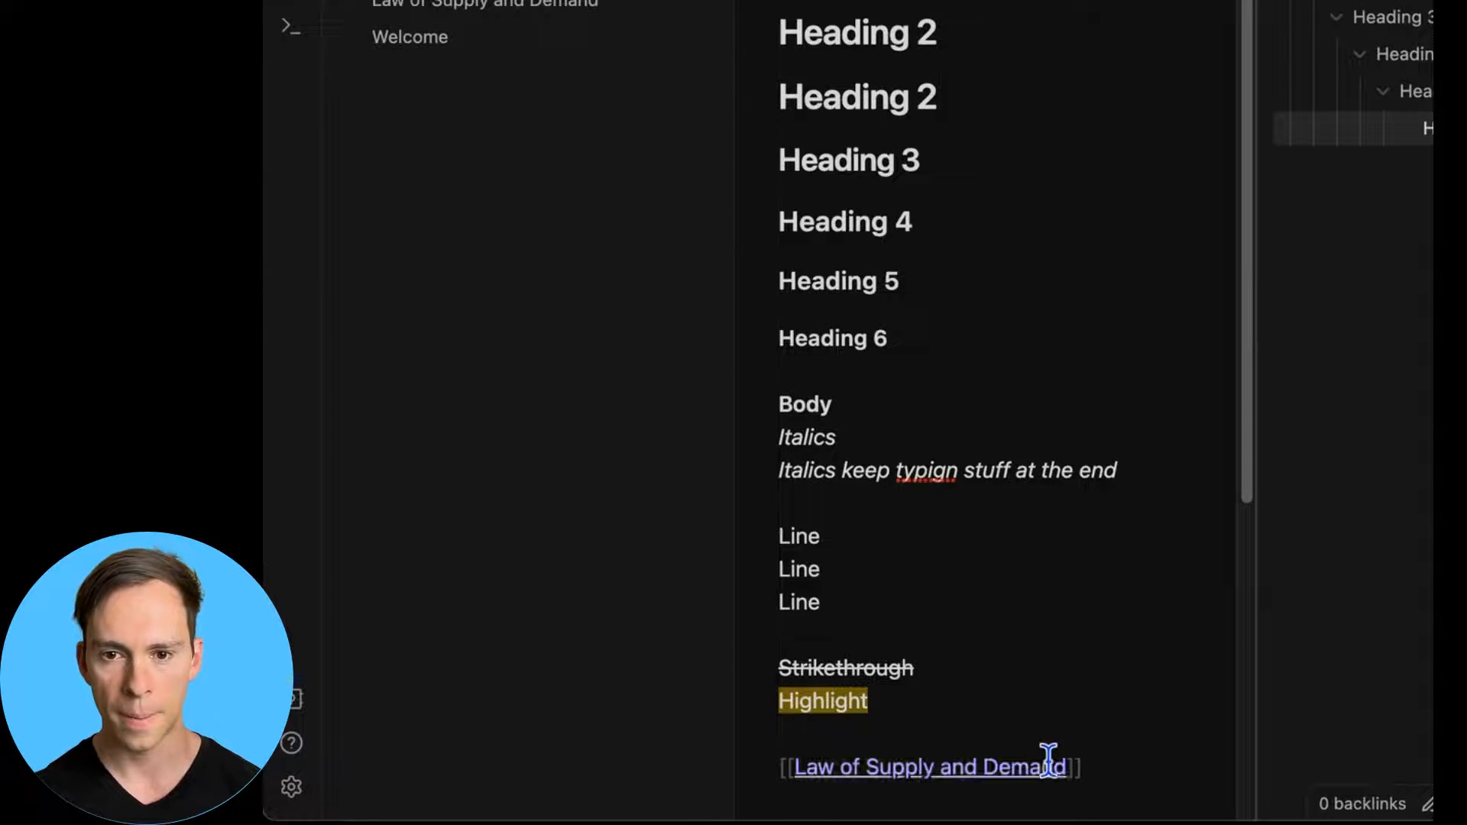
click(1108, 771)
key(Return)
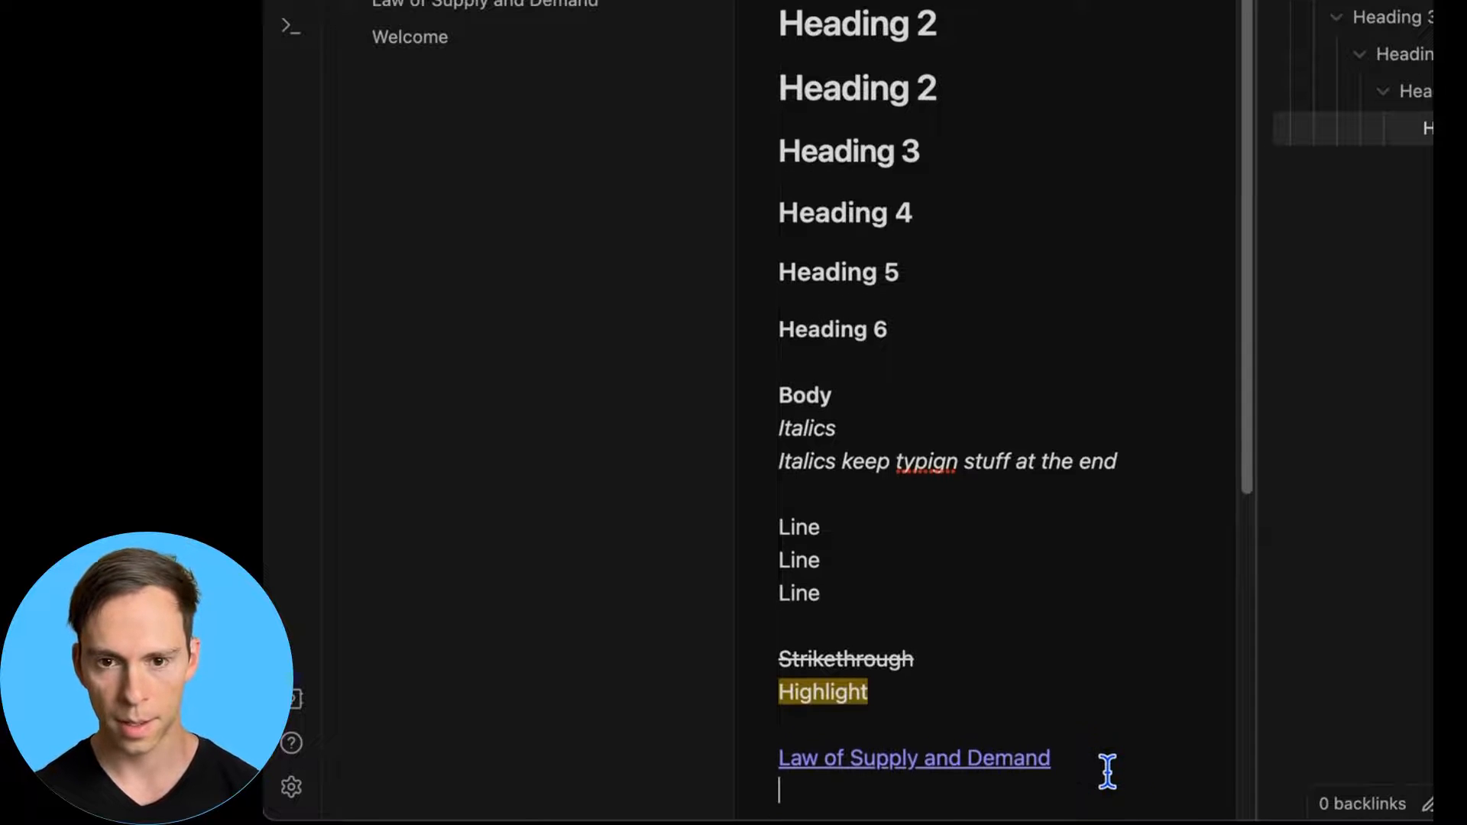
Follow the internal link to the "Law of Supply and Demand" note and return to the links in the Formatting note
scroll(838, 662, down, 3)
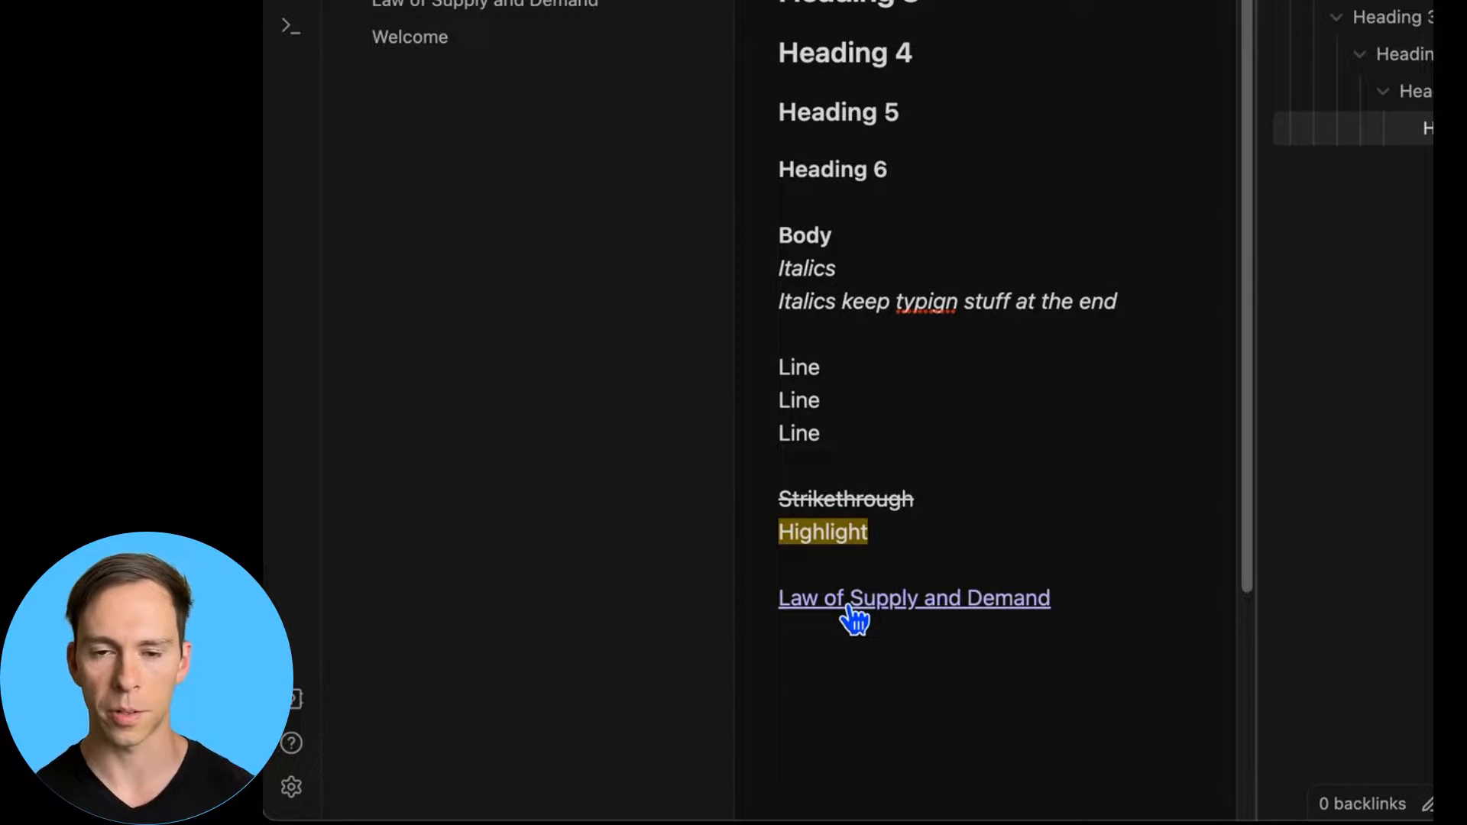
click(849, 603)
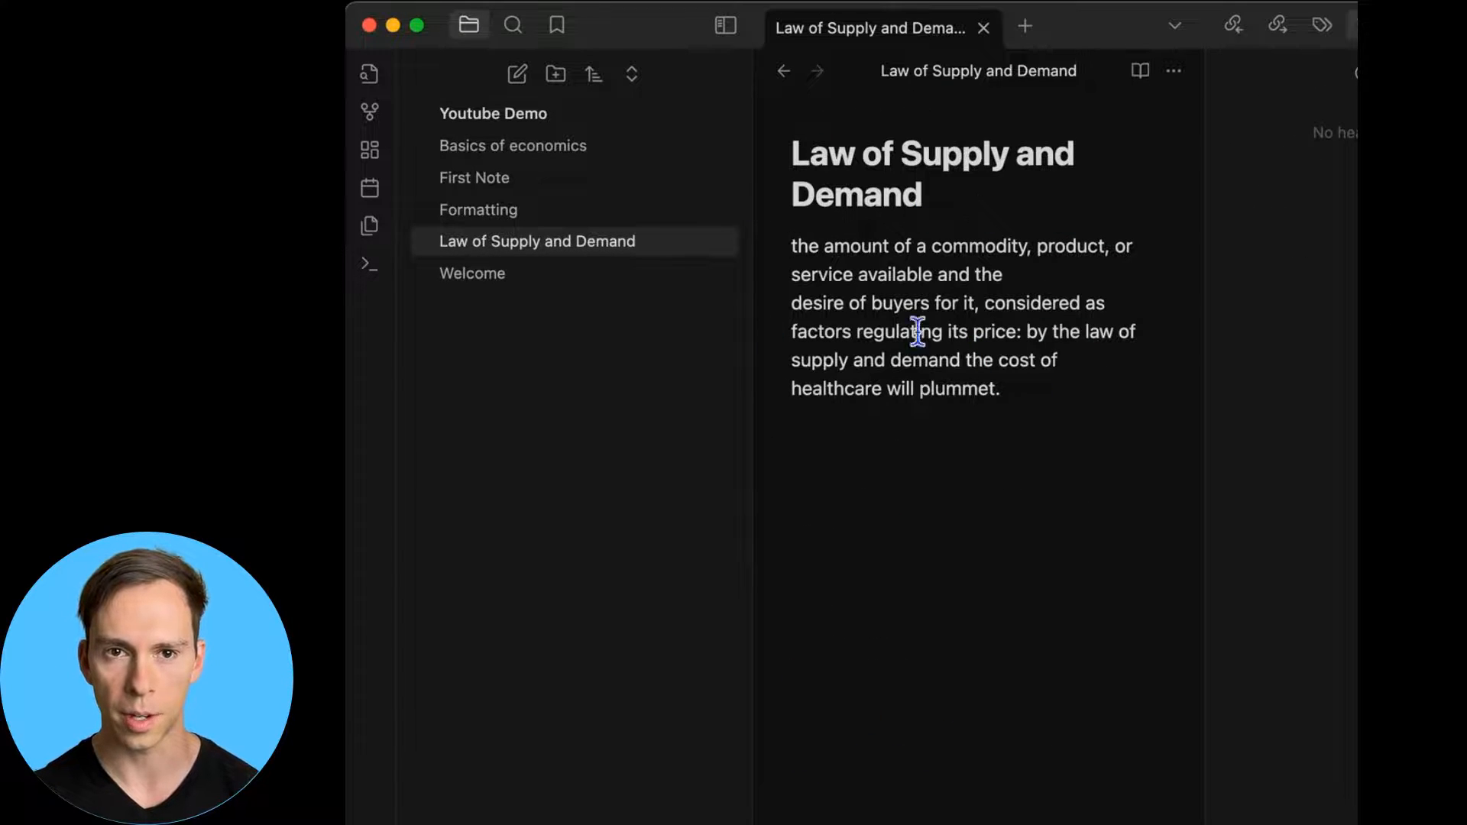
click(483, 217)
scroll(1059, 733, down, 5)
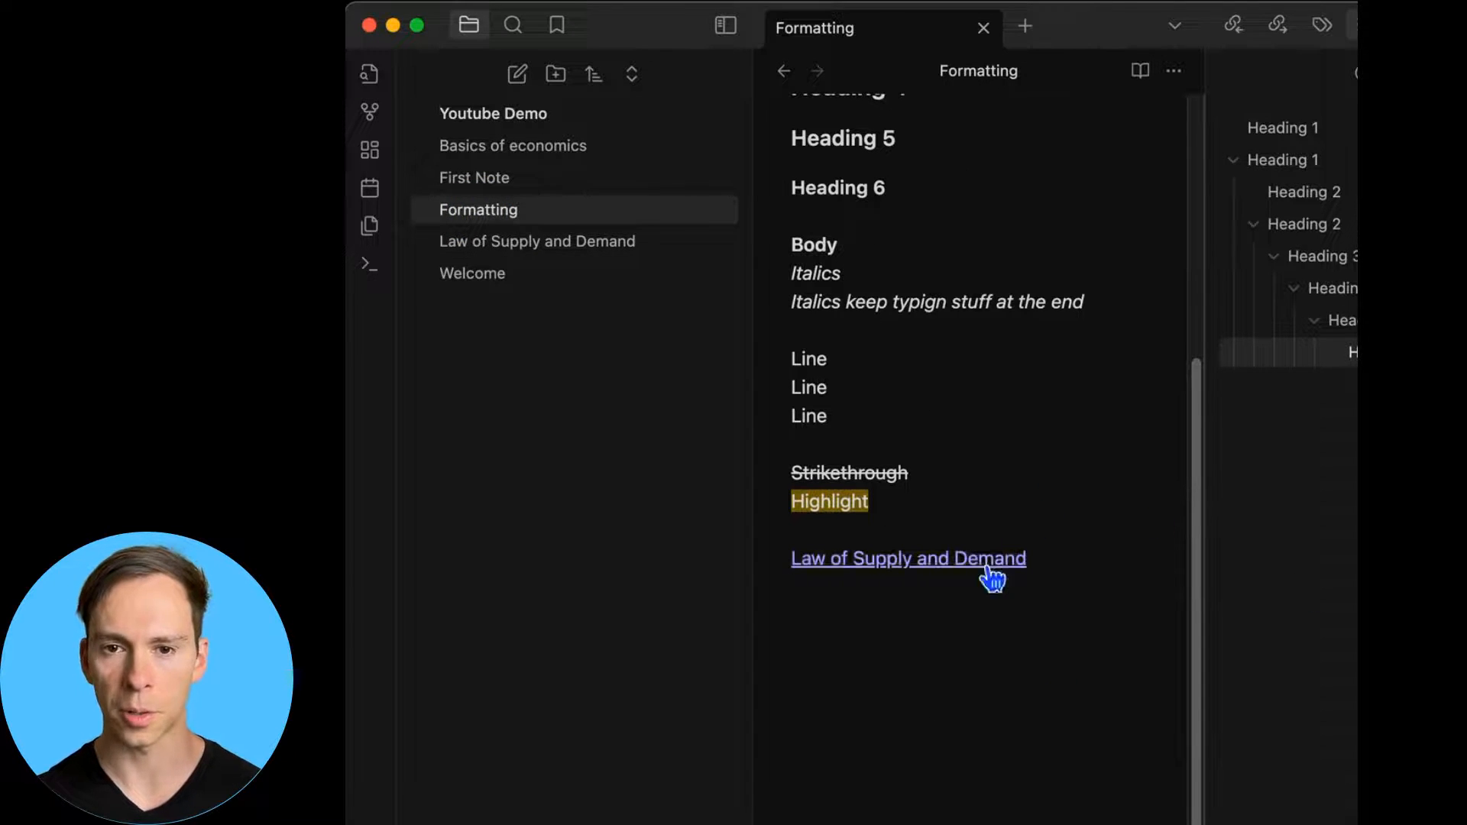
click(961, 675)
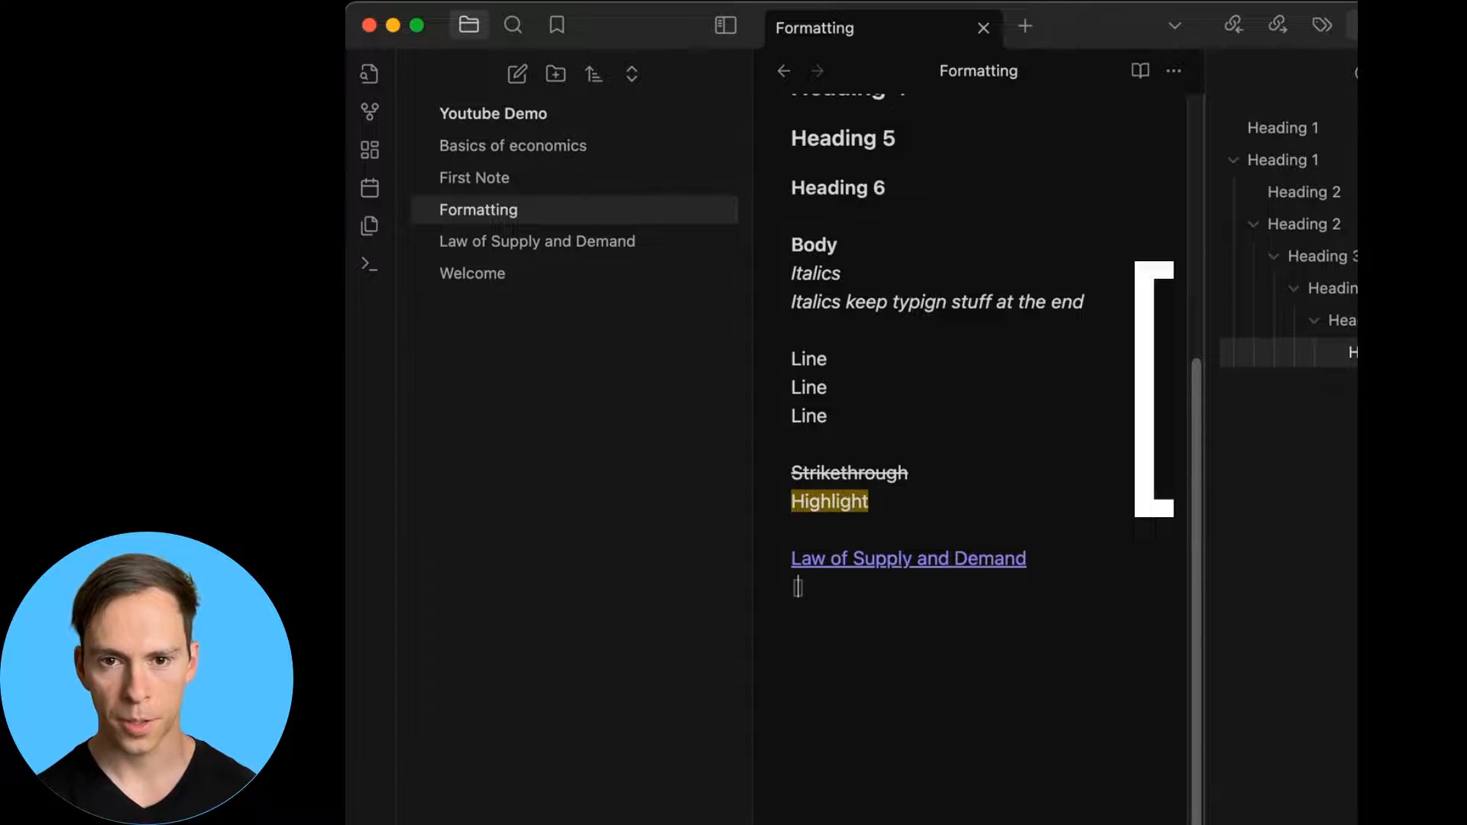
text([wikipedia)
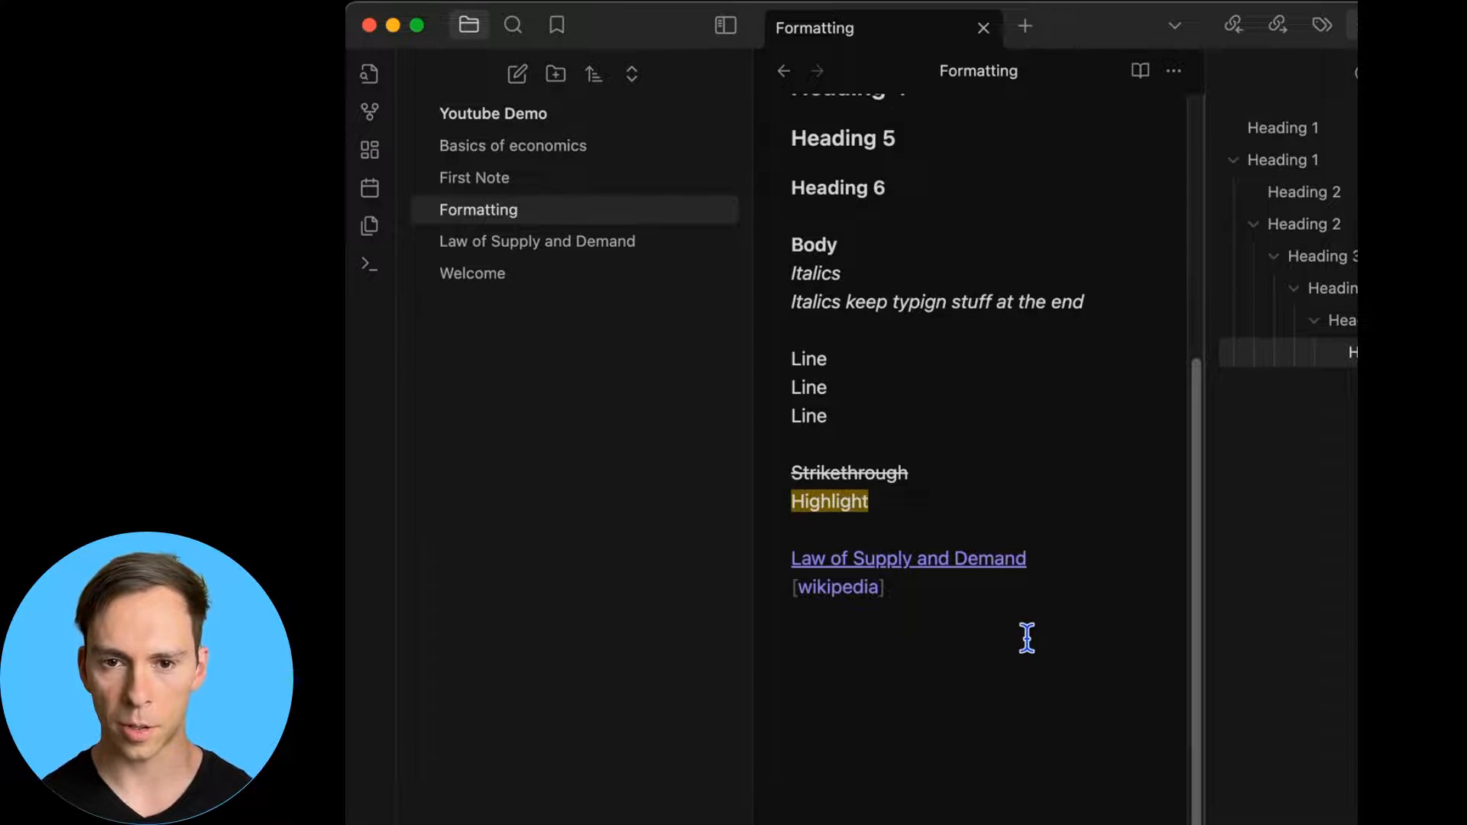
click(993, 603)
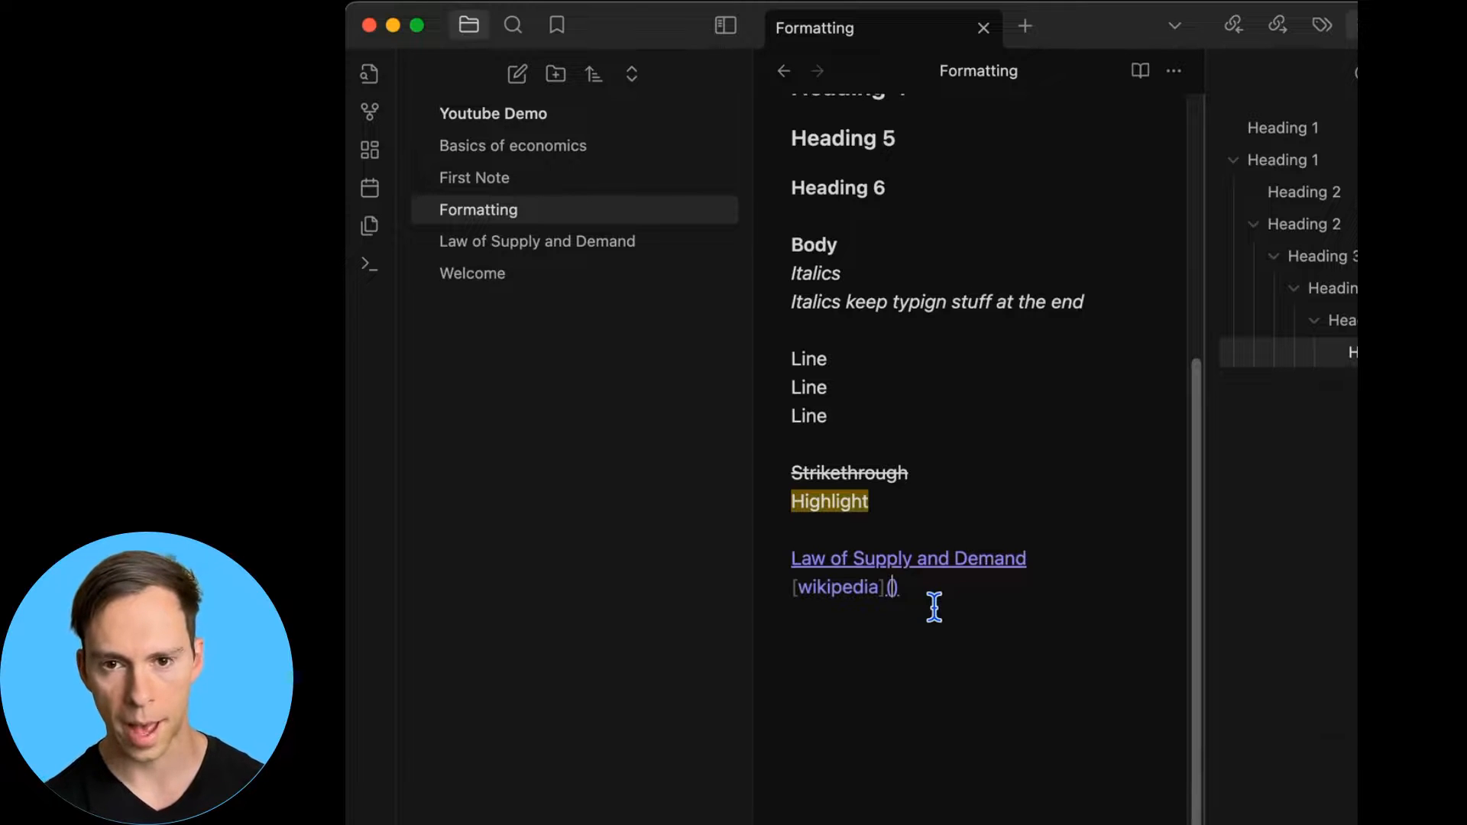
text(https://w)
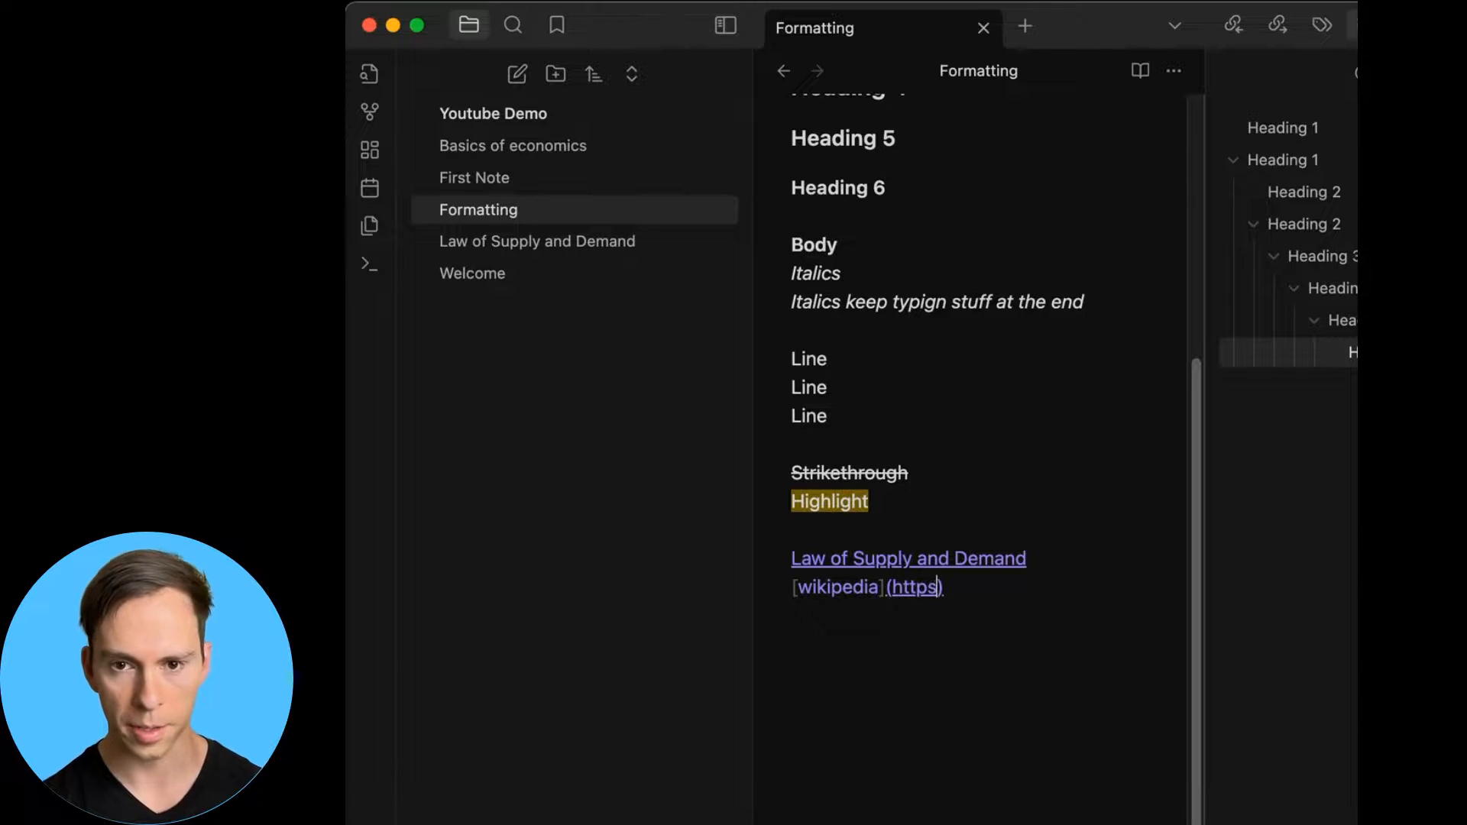
text(ikipedia.)
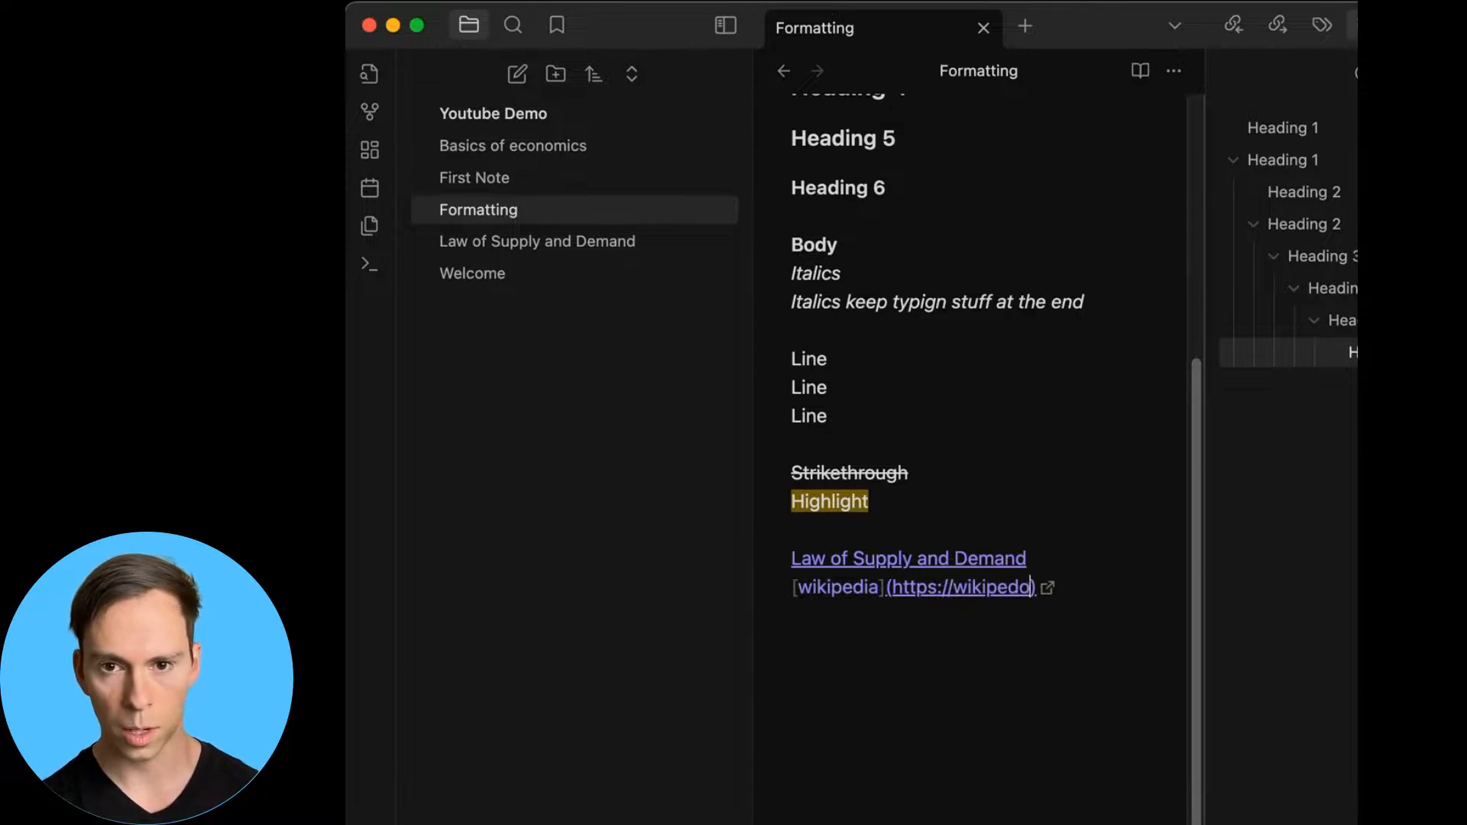
text(org)
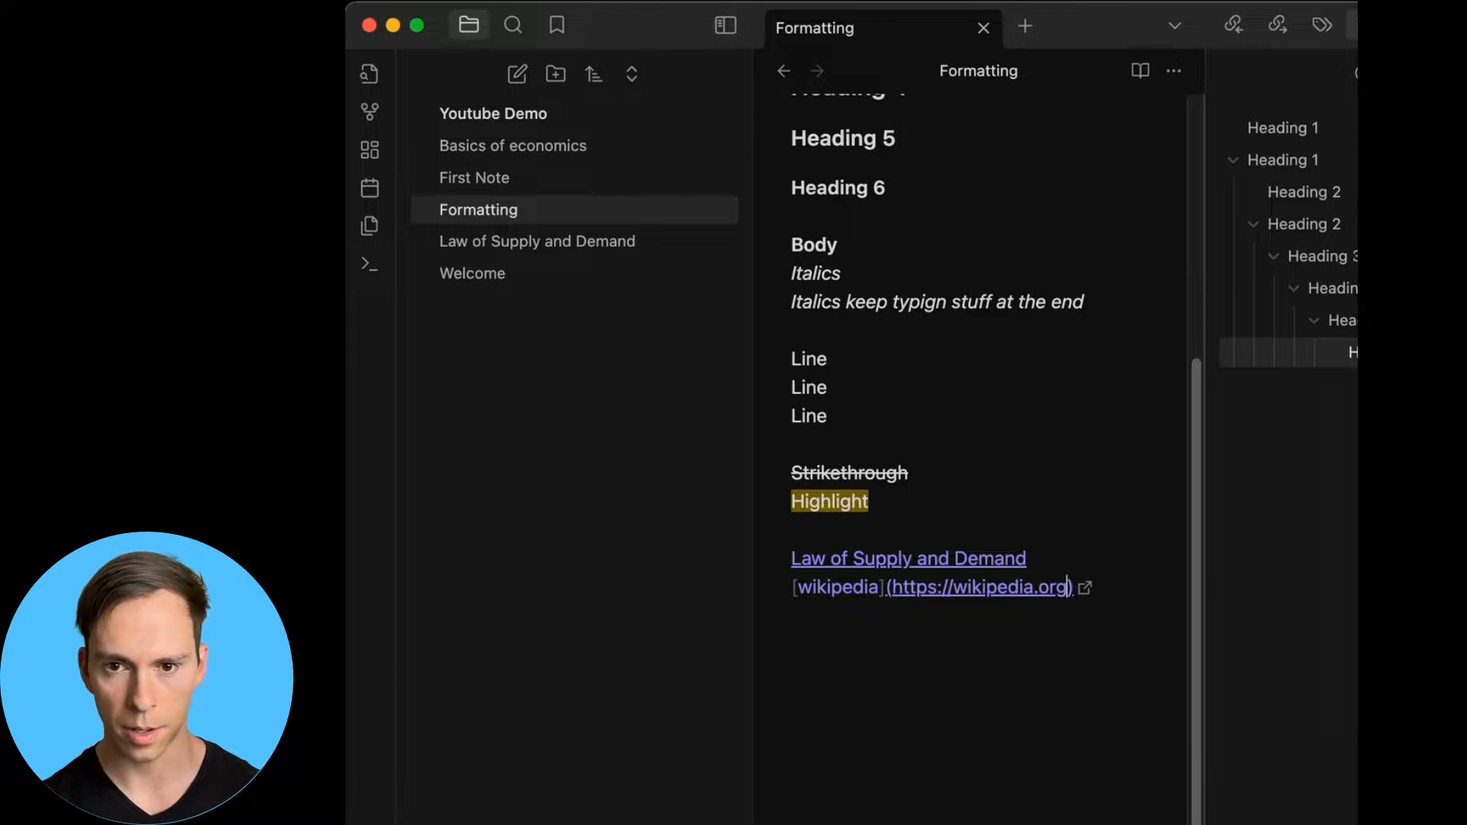
click(1128, 592)
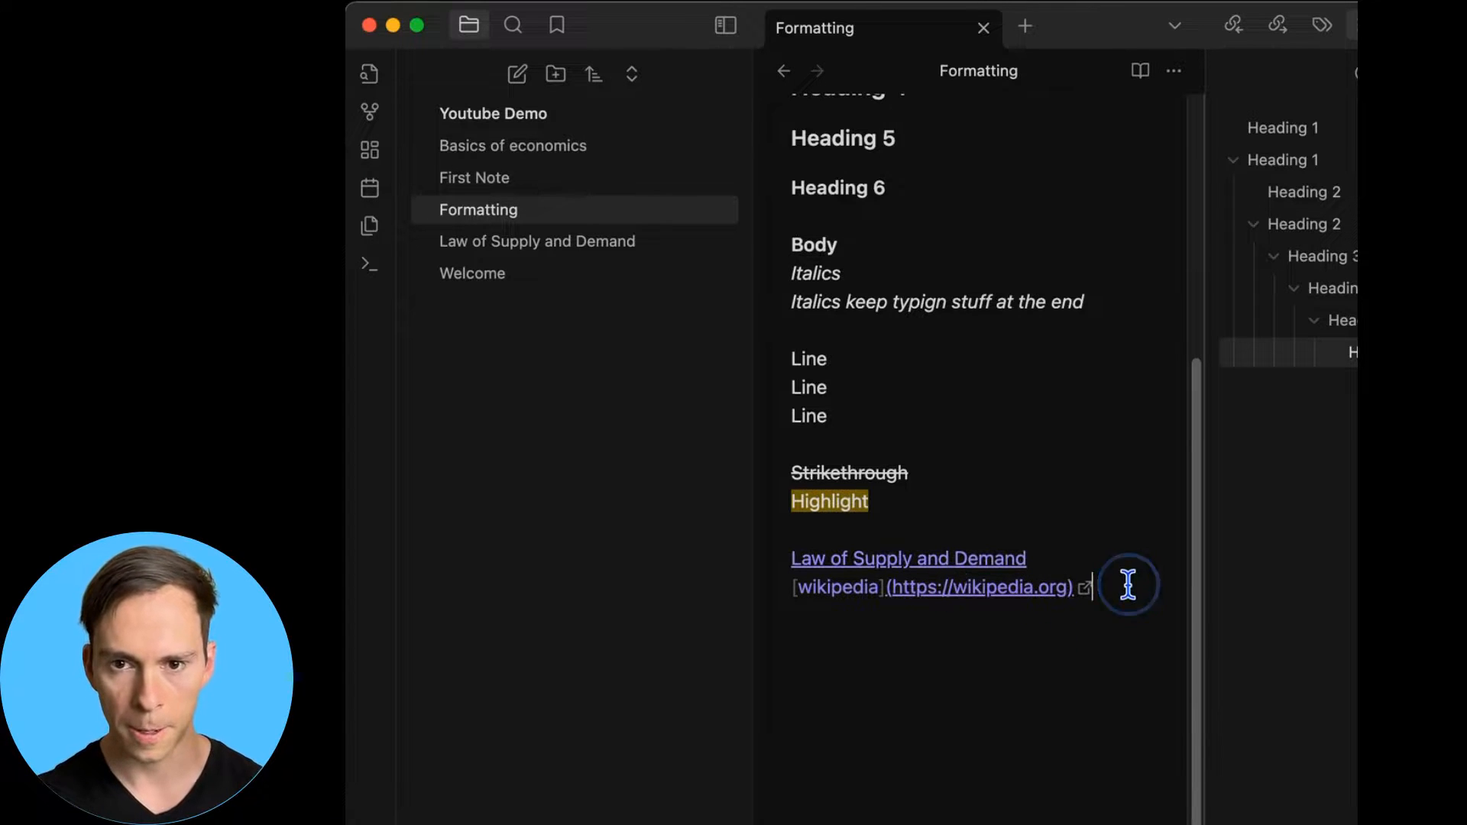
key(Return)
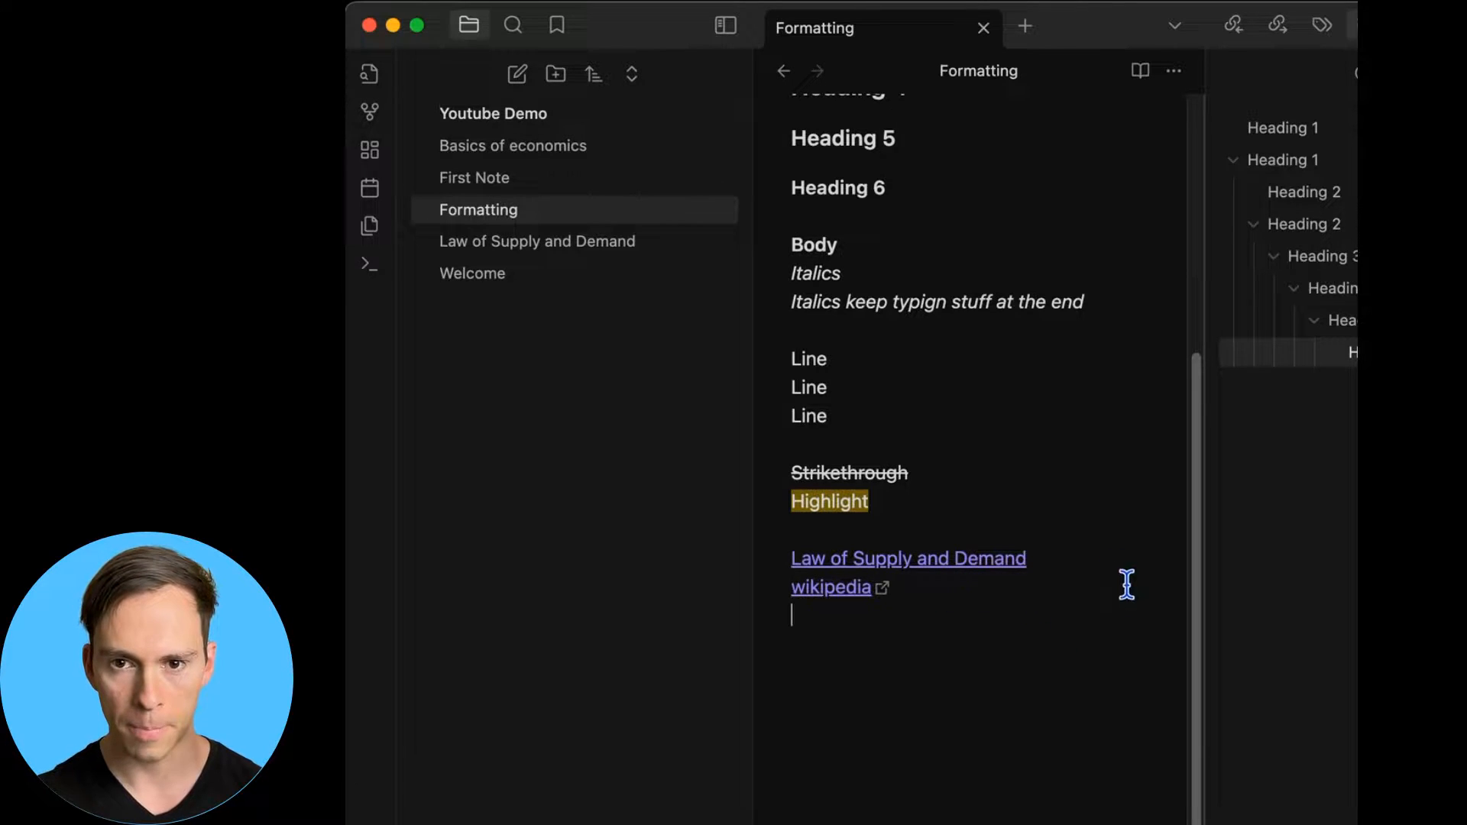
Open the wikipedia link to test it, return to the Formatting note and reveal the link's Markdown source
click(822, 596)
click(1177, 48)
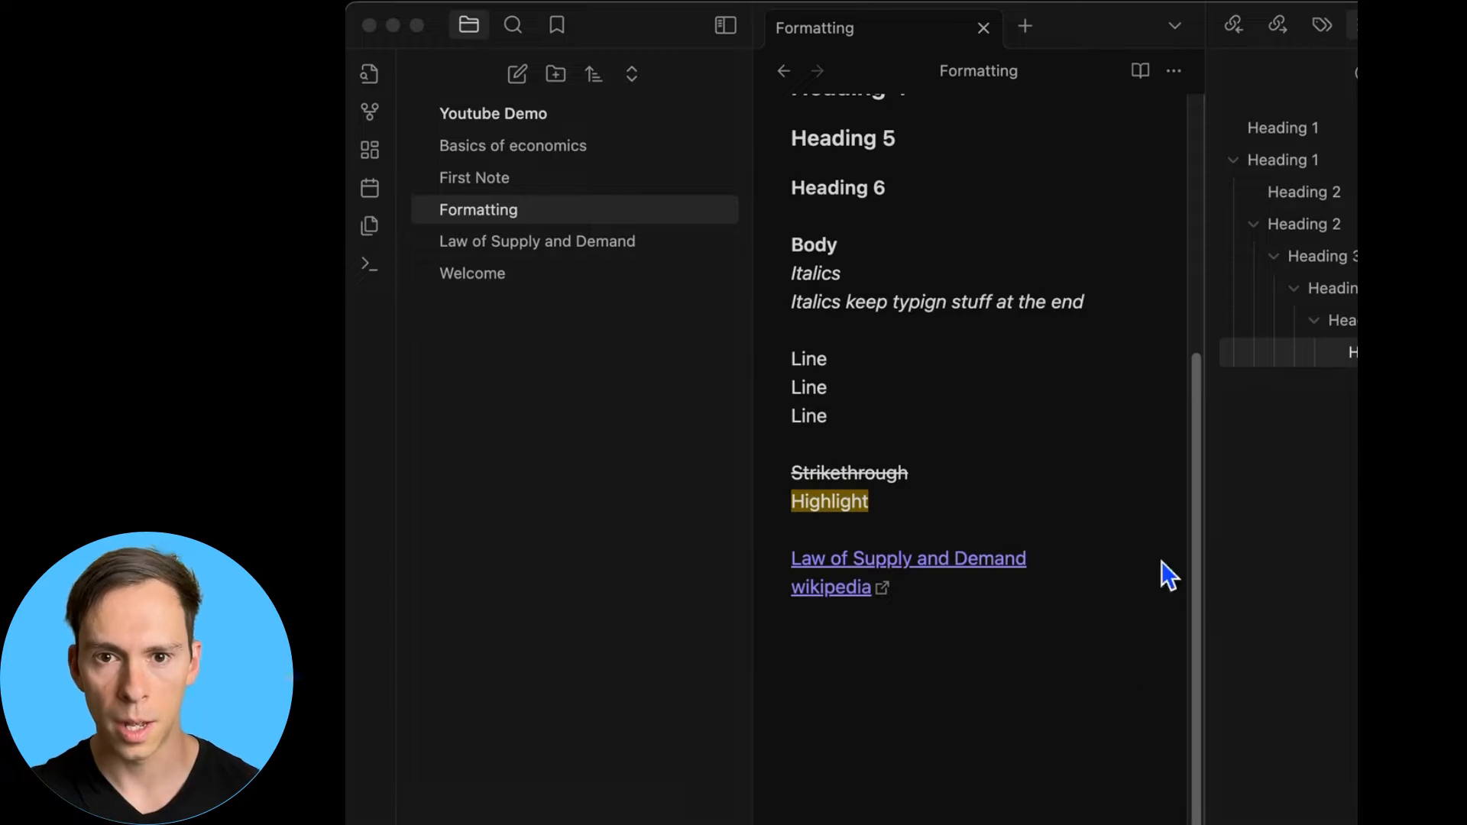
click(1088, 723)
click(800, 591)
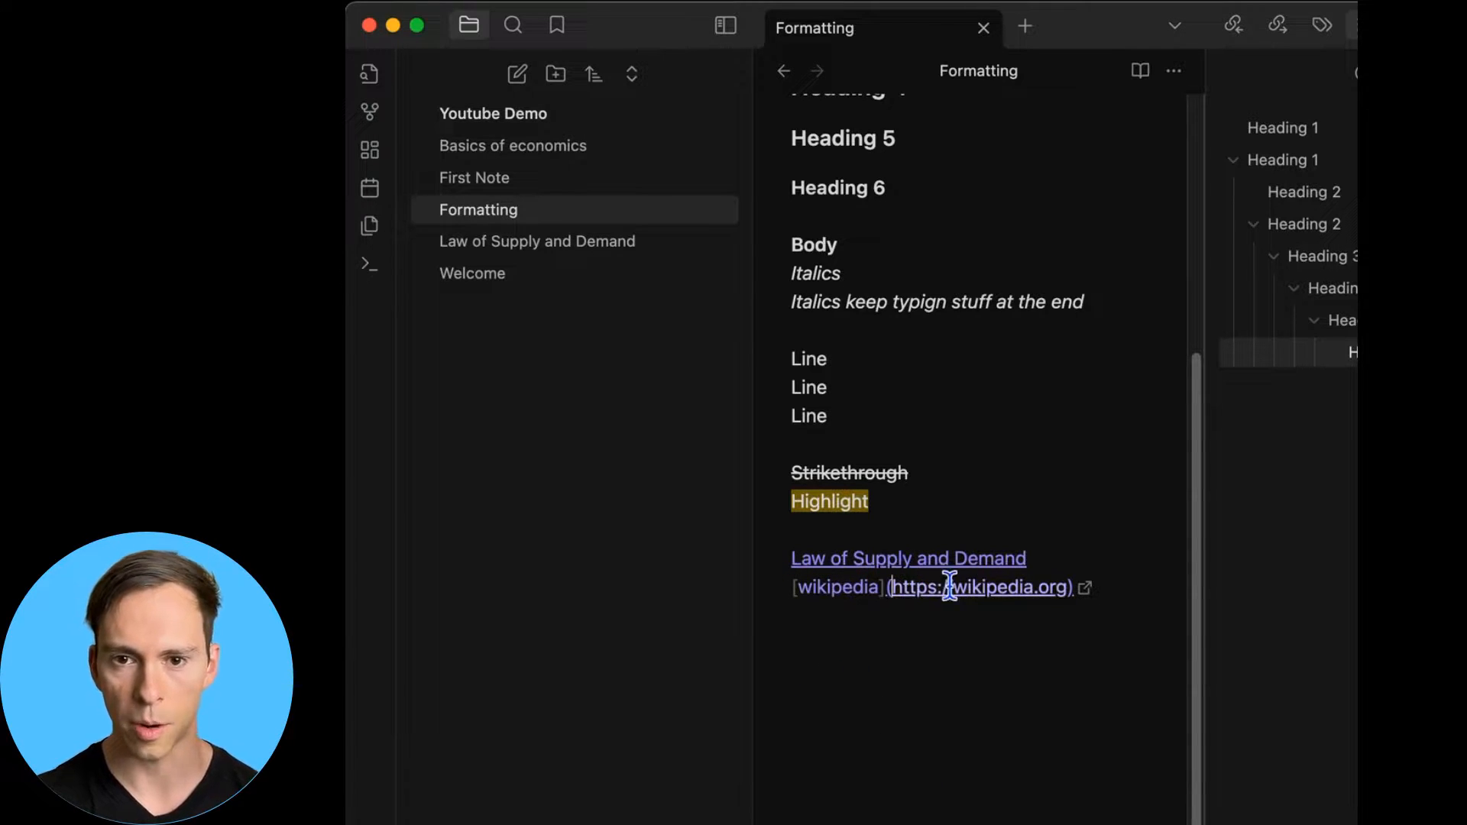
Create a bullet list below the wikipedia link with the items "Bullet pt 1", "pt 2" and "pt 3"
click(829, 634)
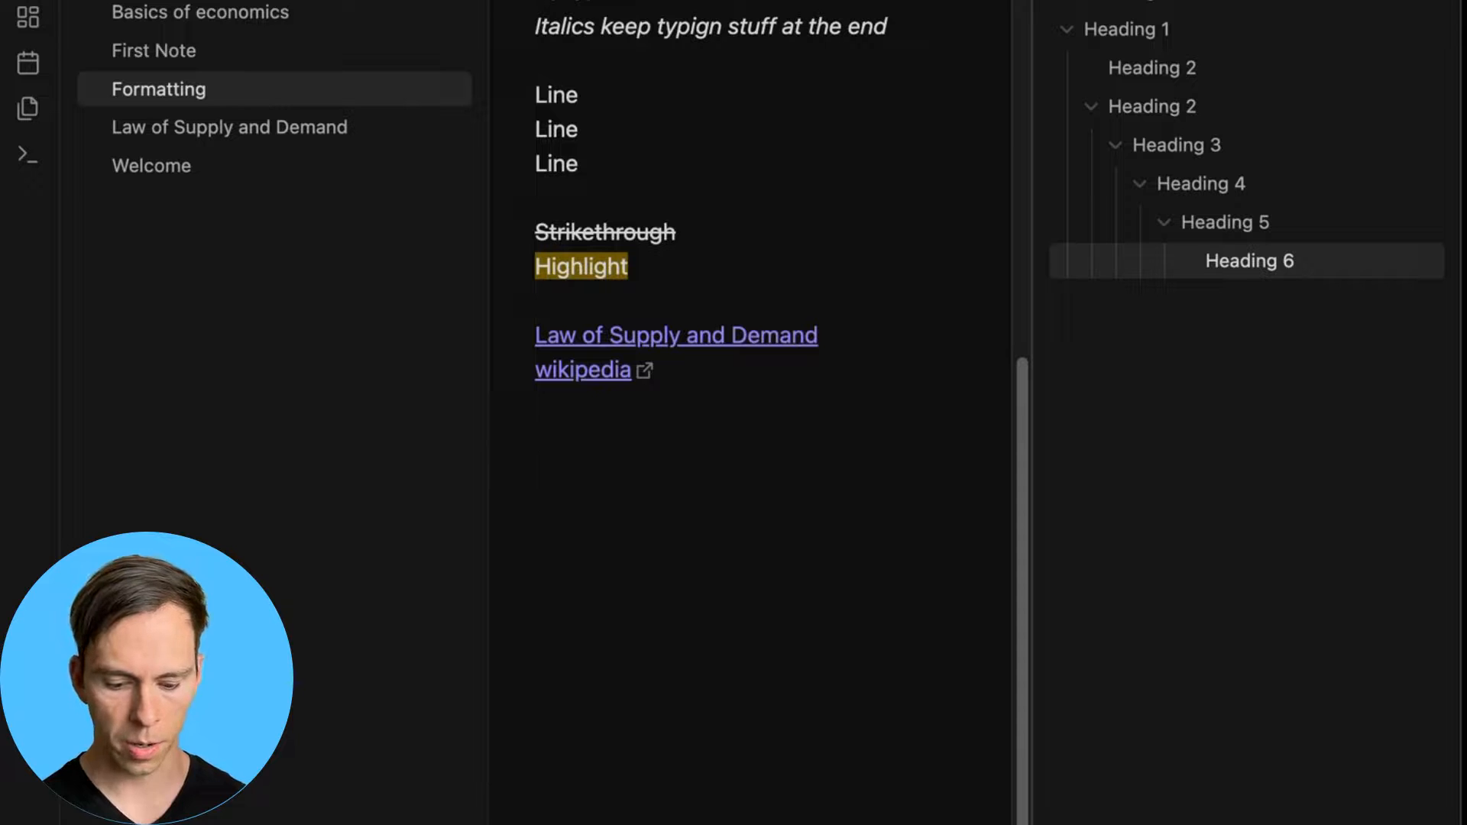
text(-)
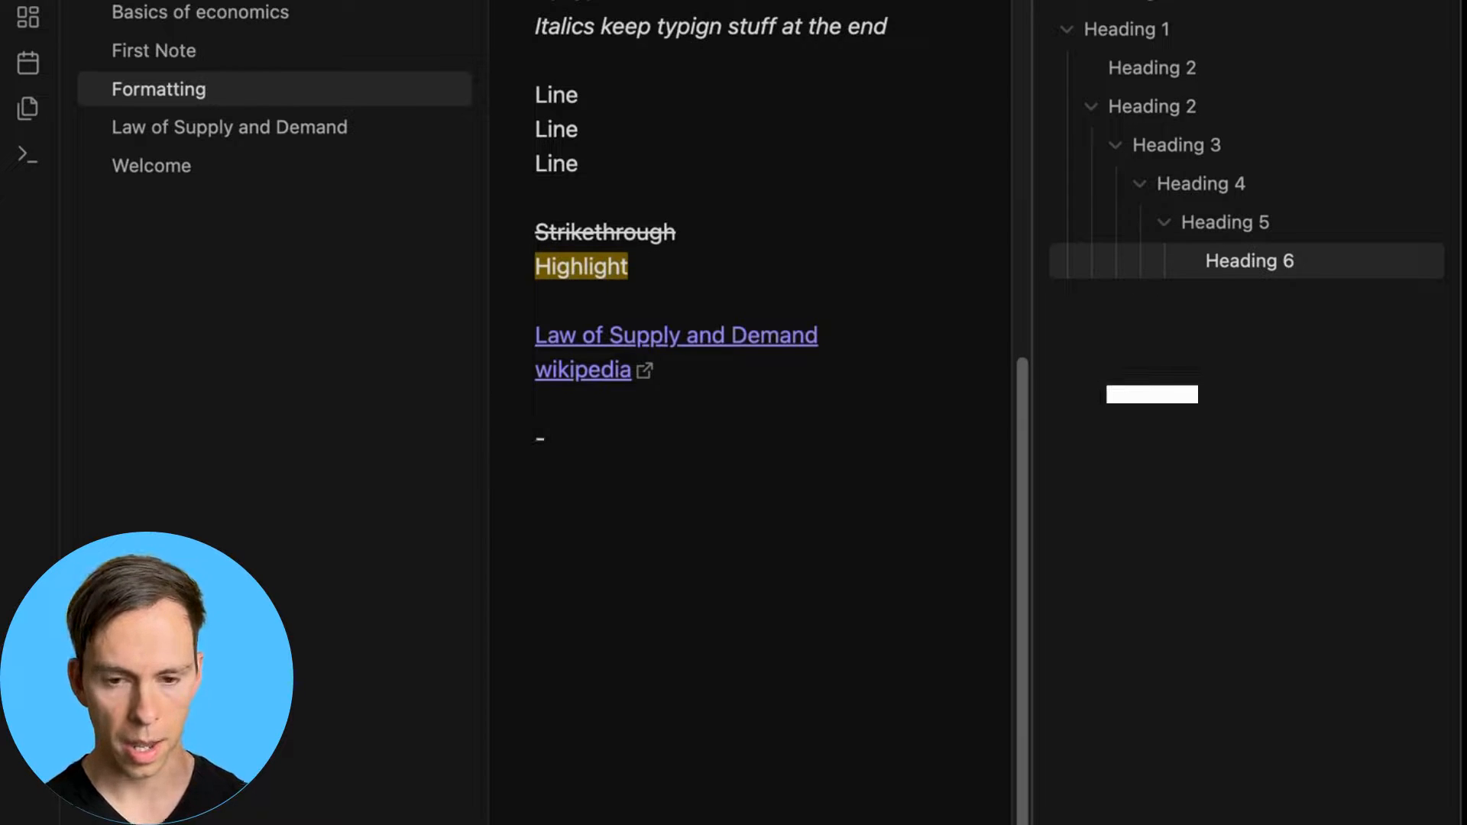
text( Bullet)
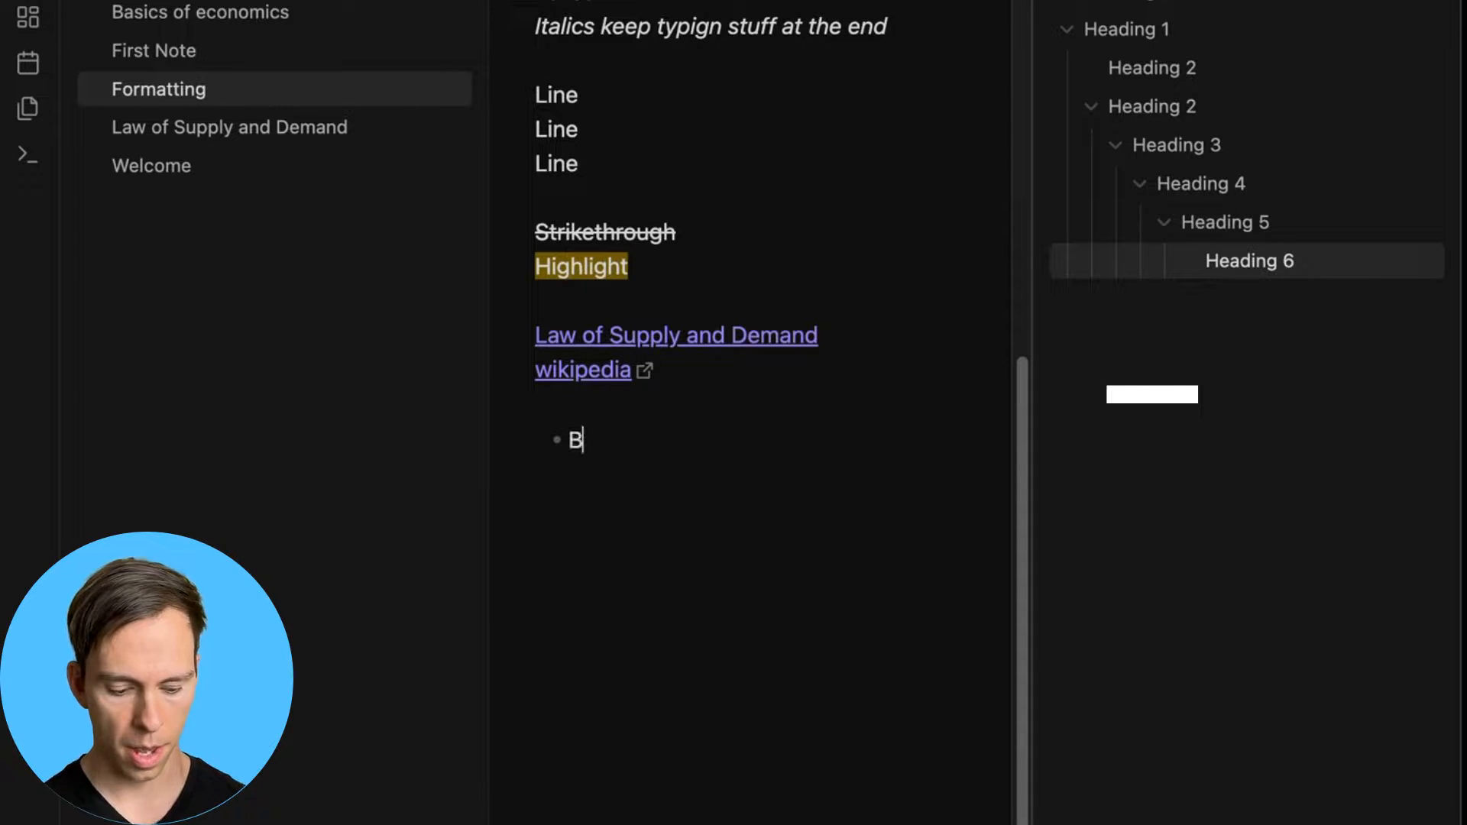
text( pt 1)
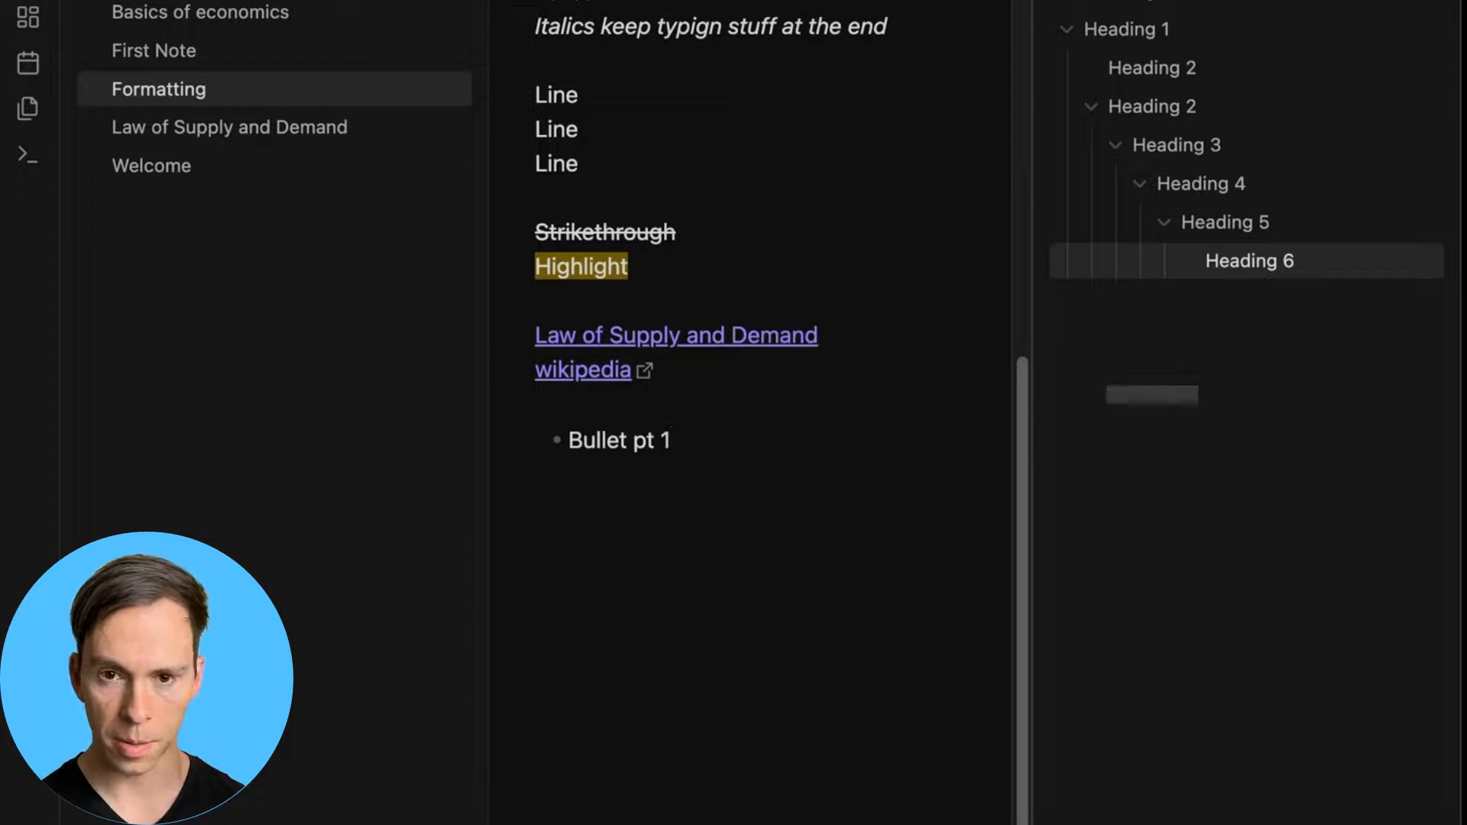
key(Return)
text(pt 2)
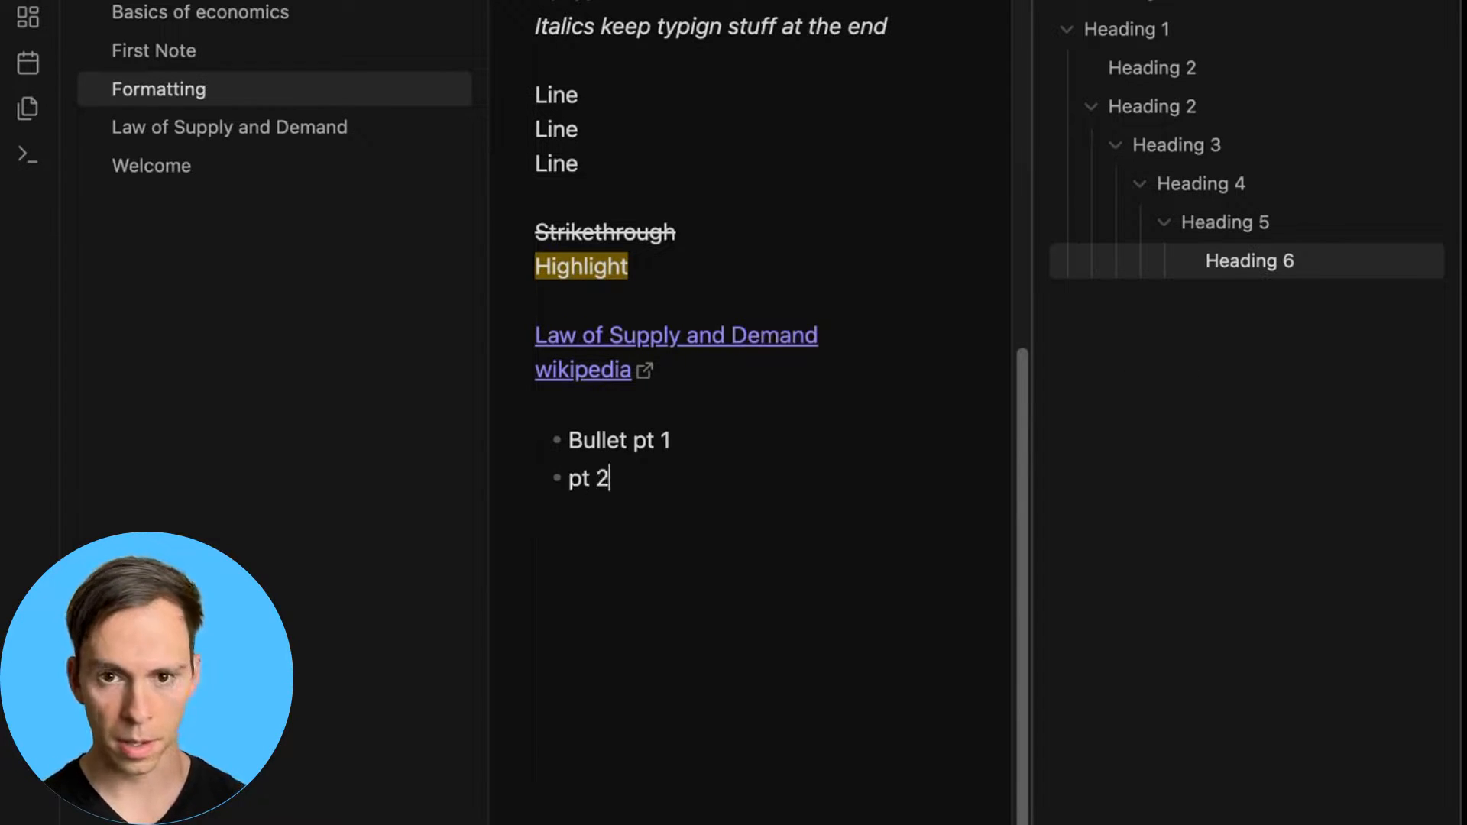
key(Return)
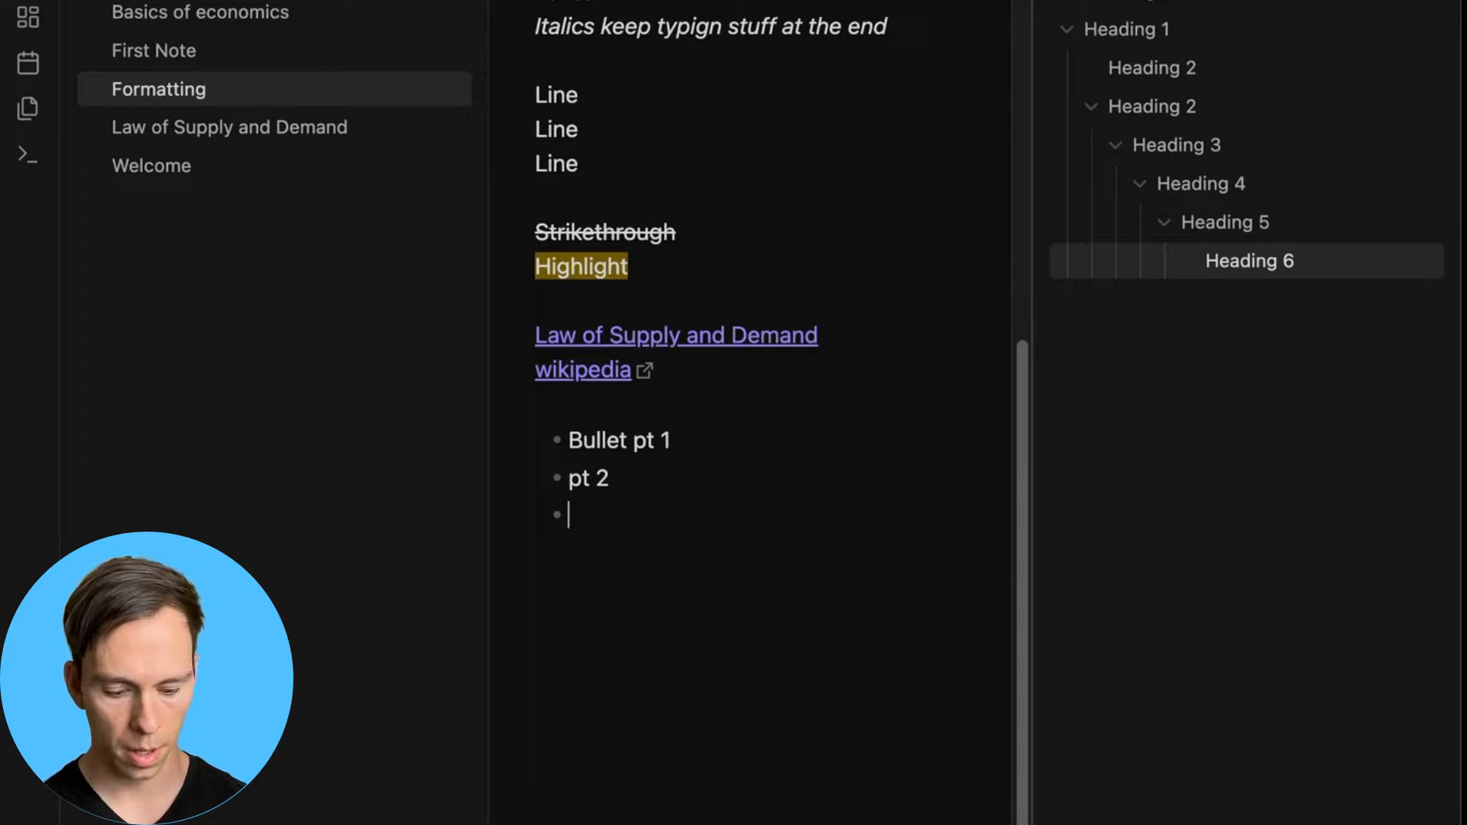
text(pt 3)
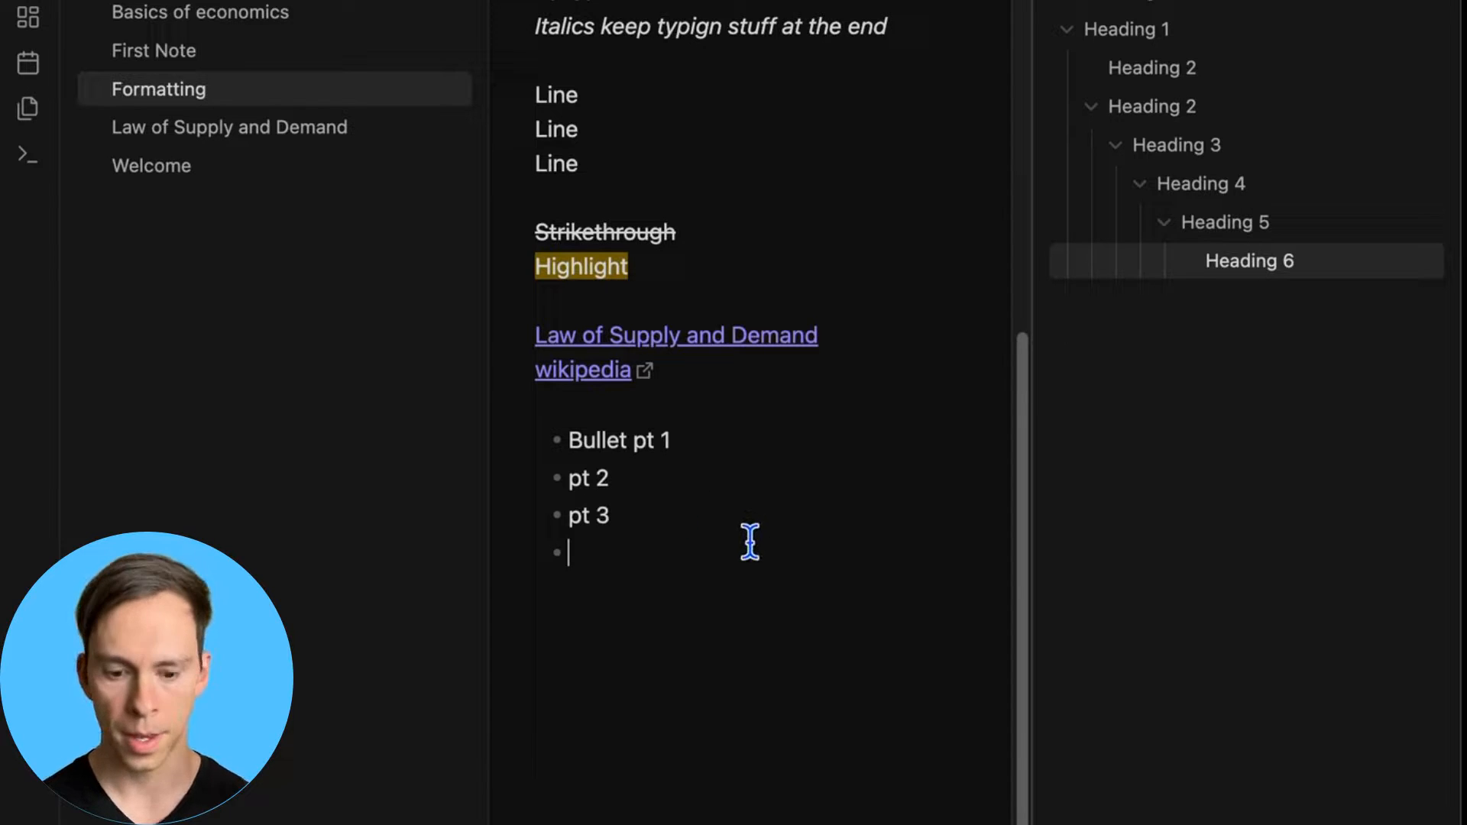
End the bullet list by removing the empty bullet below "pt 3", and add a blank line
key(BackSpace)
text(-)
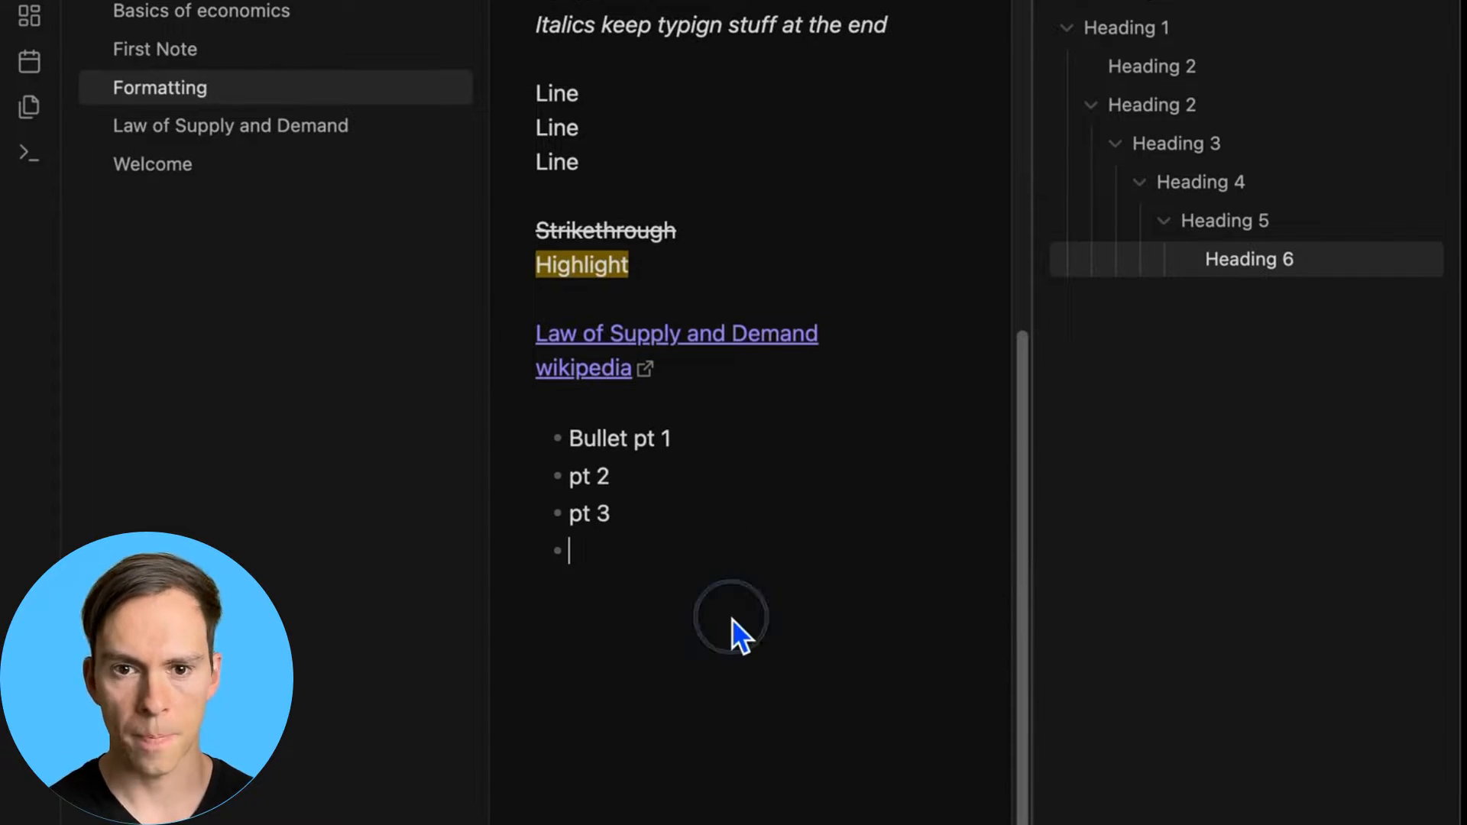
key(BackSpace)
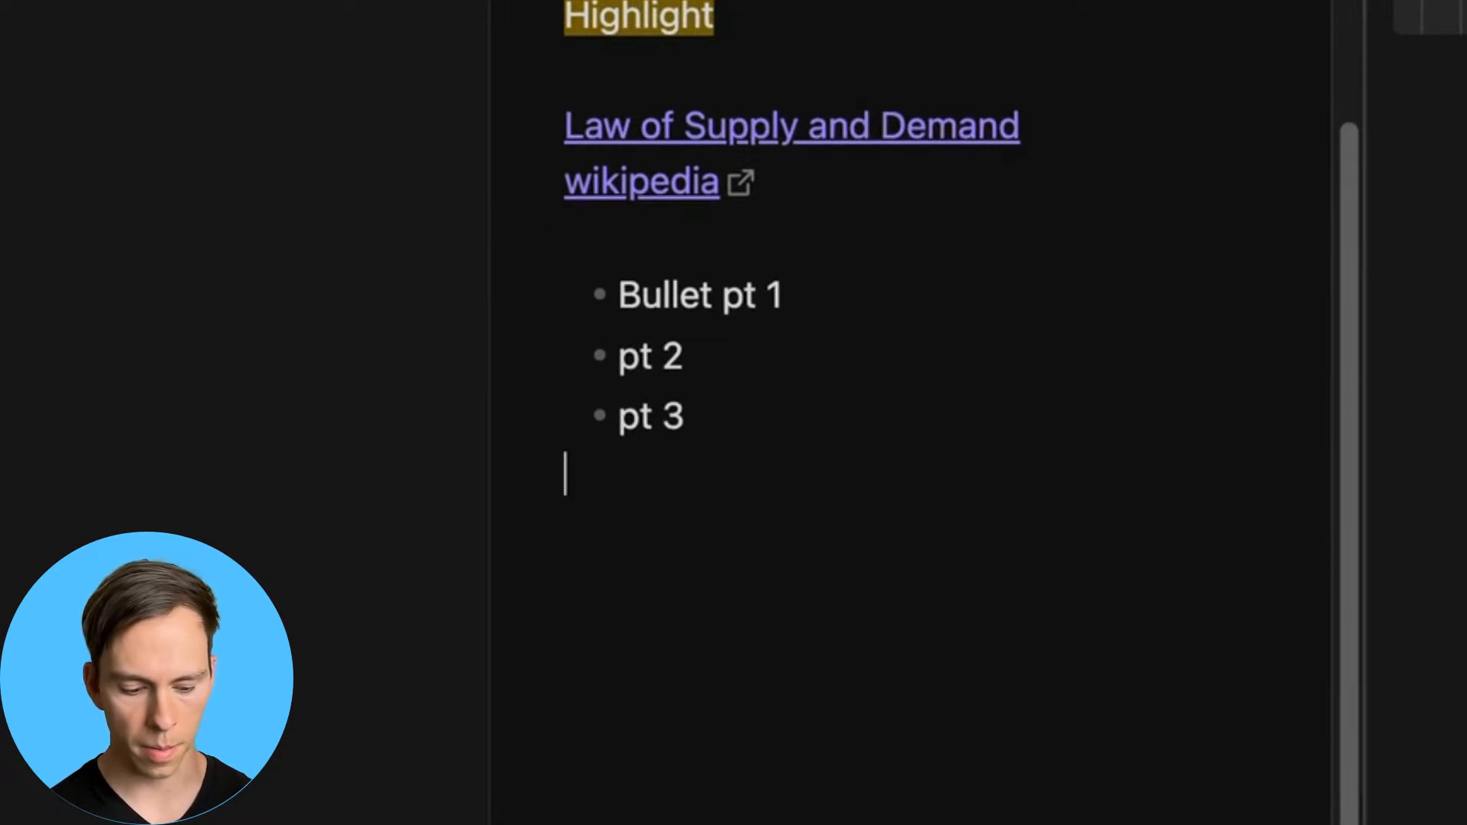
key(Return)
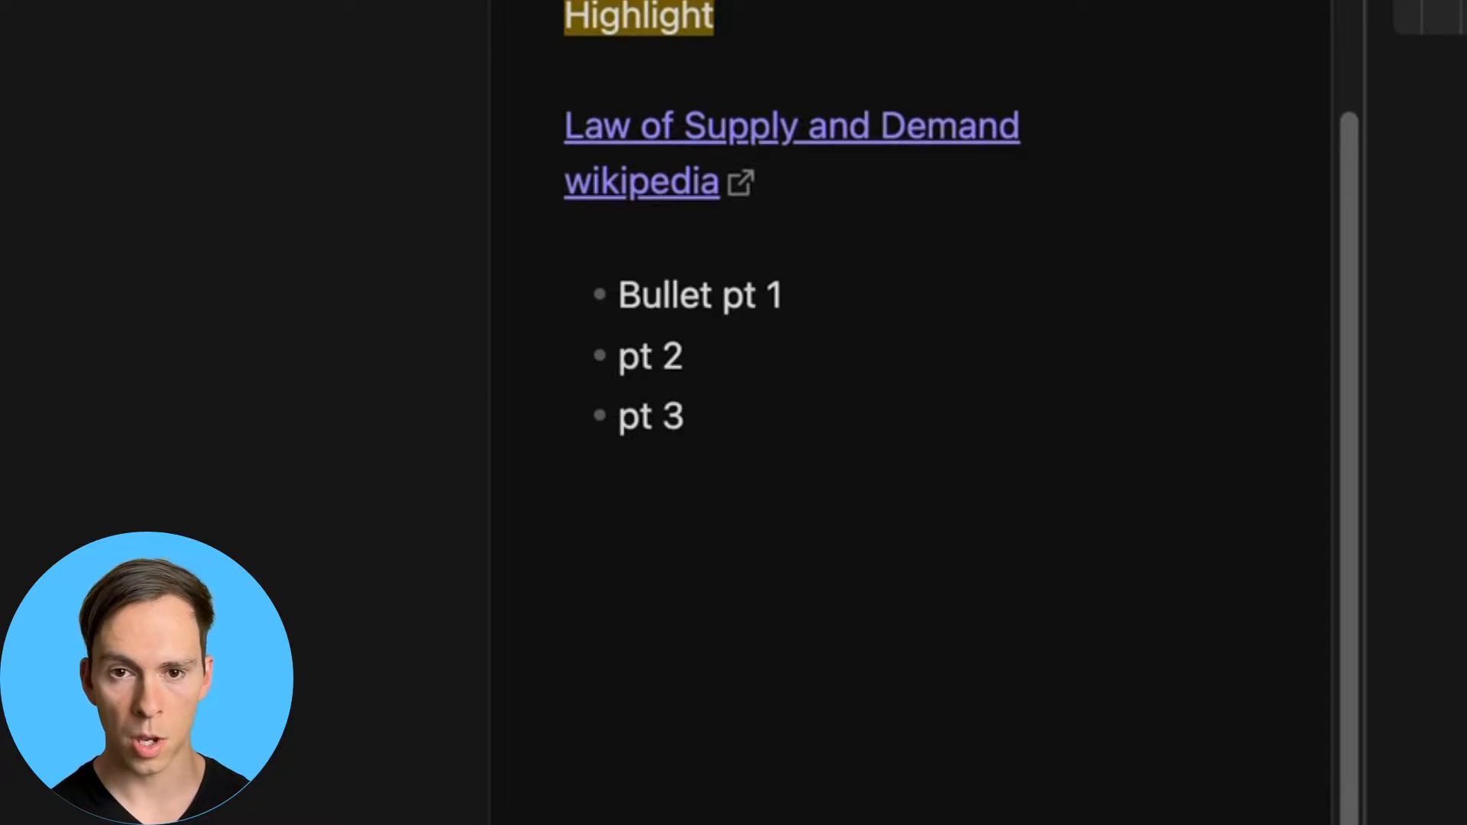
Create a numbered list below the bullet list with the items "pt 1", "pt2" and "pt3"
text(1)
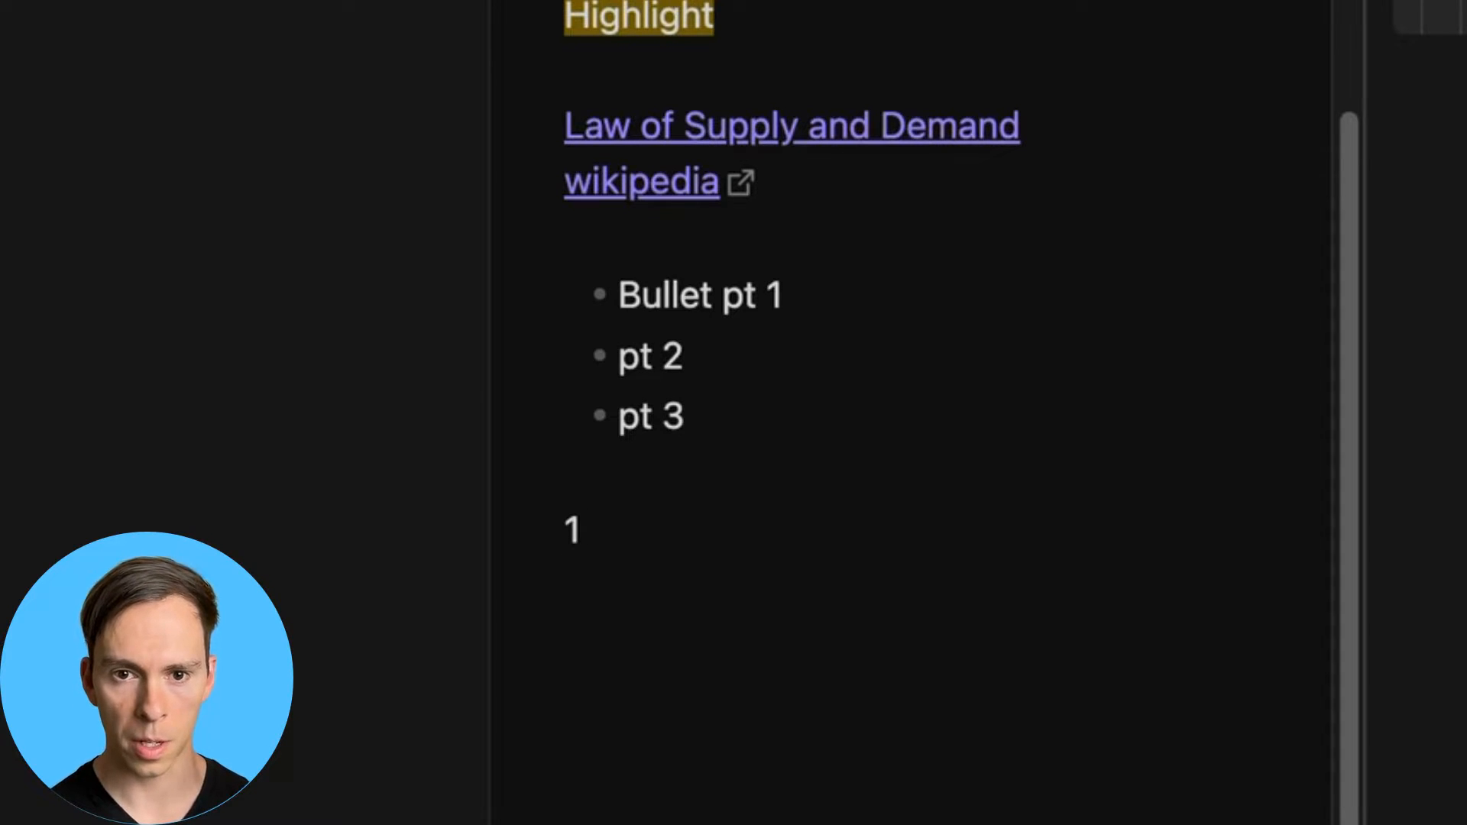
text(.)
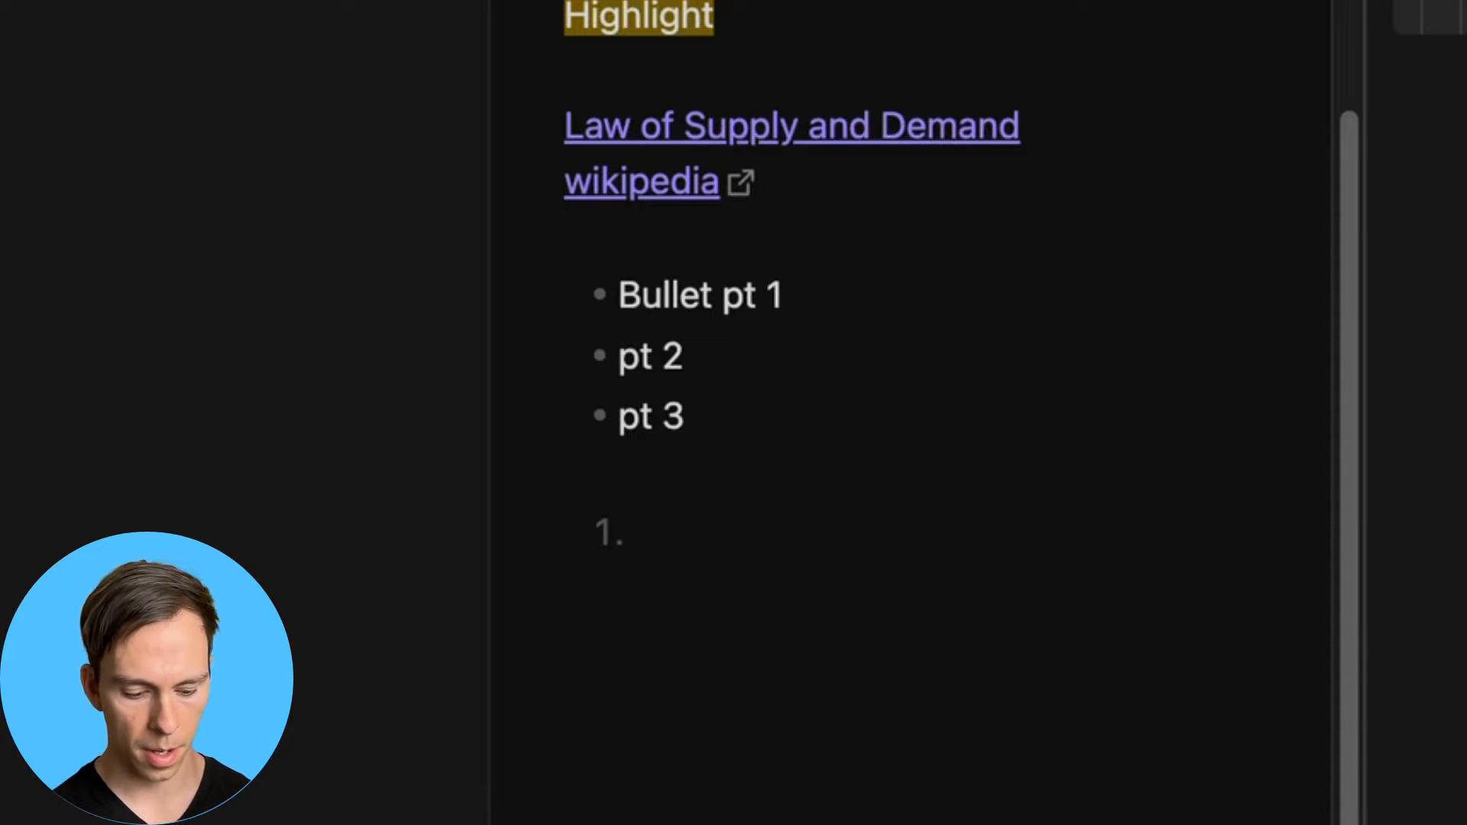
text( pt 1)
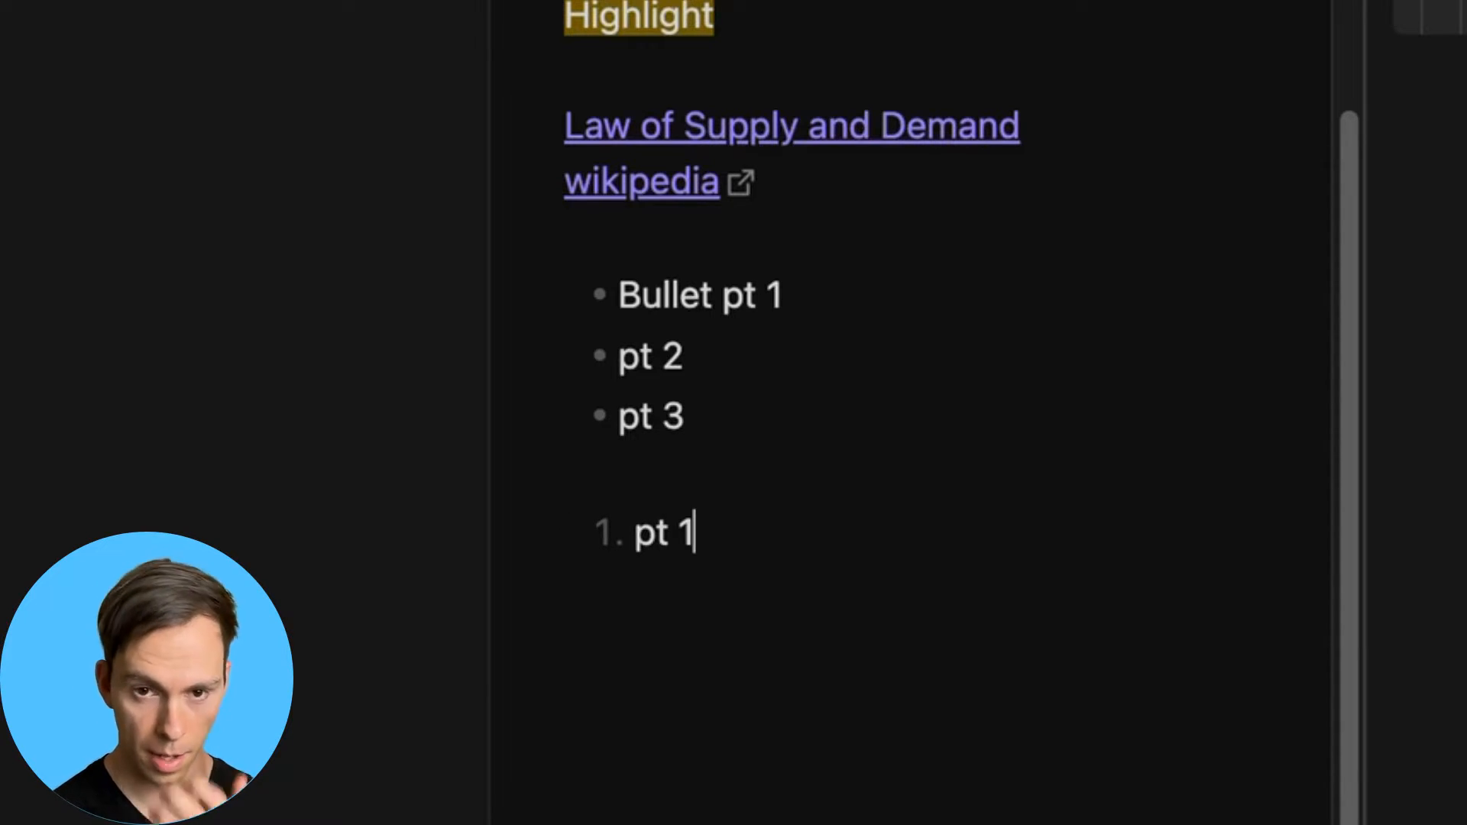
key(Return)
text(pt2)
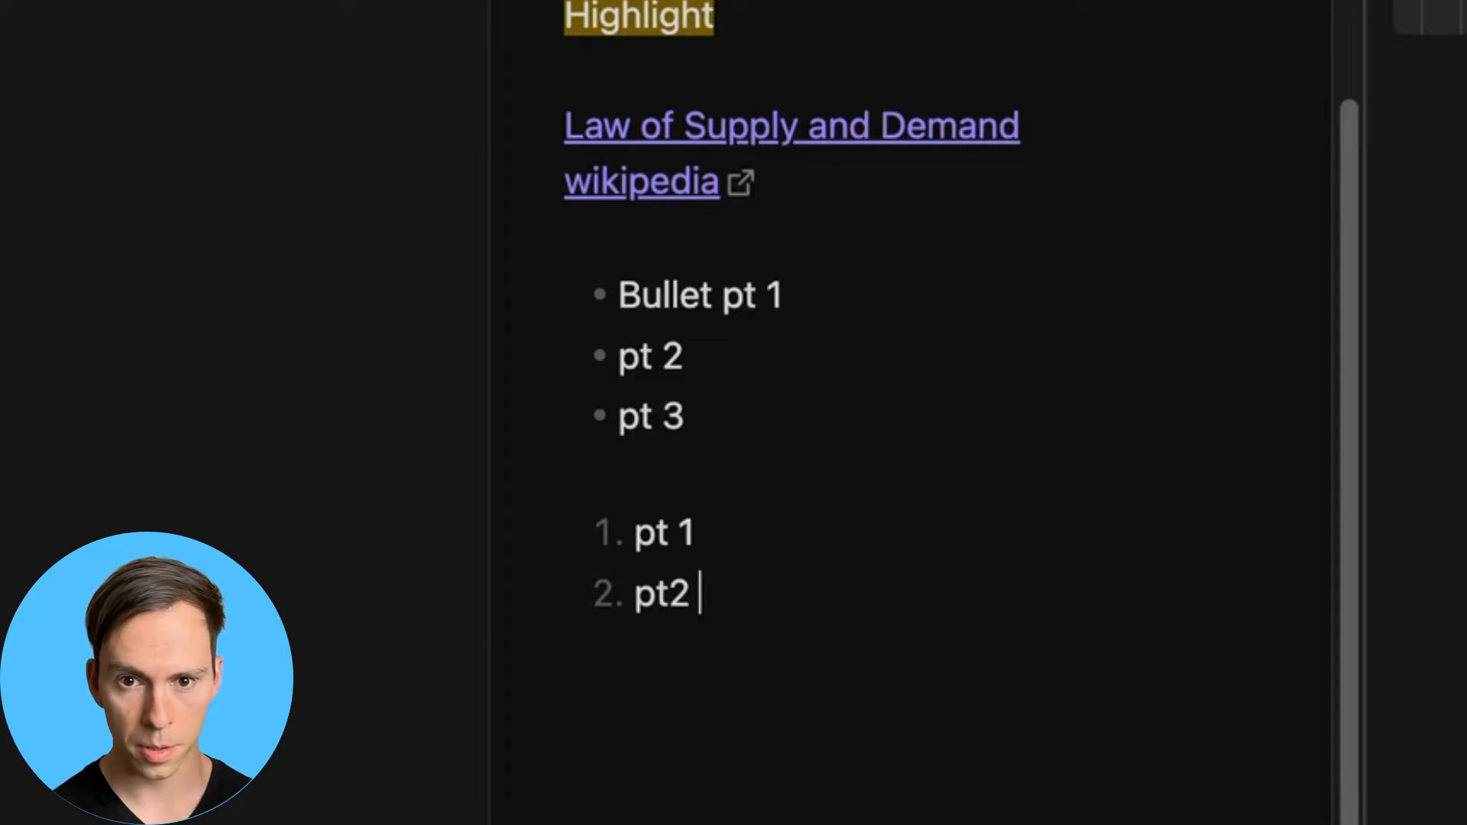
key(Return)
text(pt3)
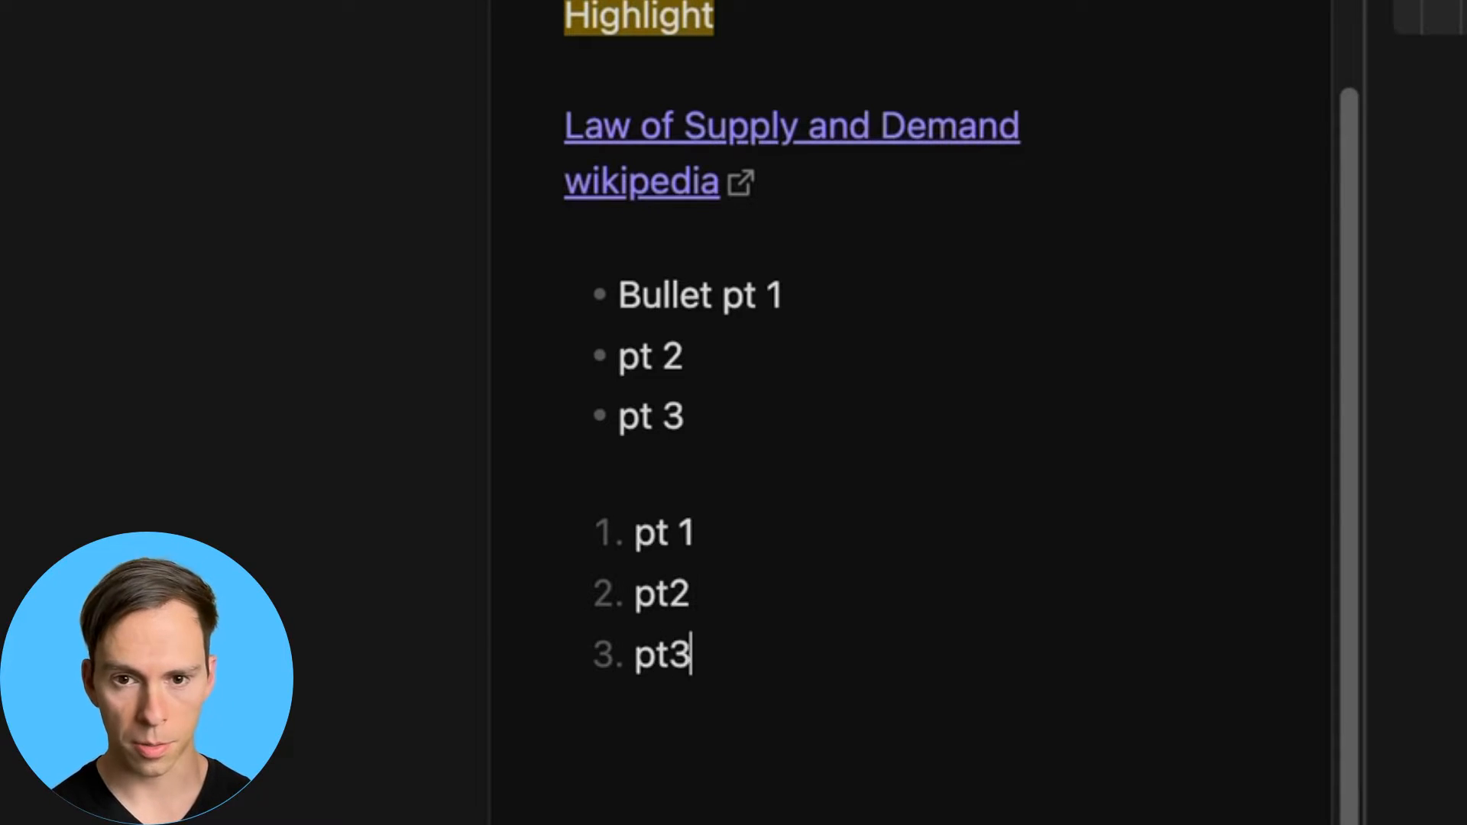
Create a Markdown checkbox list below the numbered list with the unchecked items "task 1", "task 2" and "task 3"
key(Return)
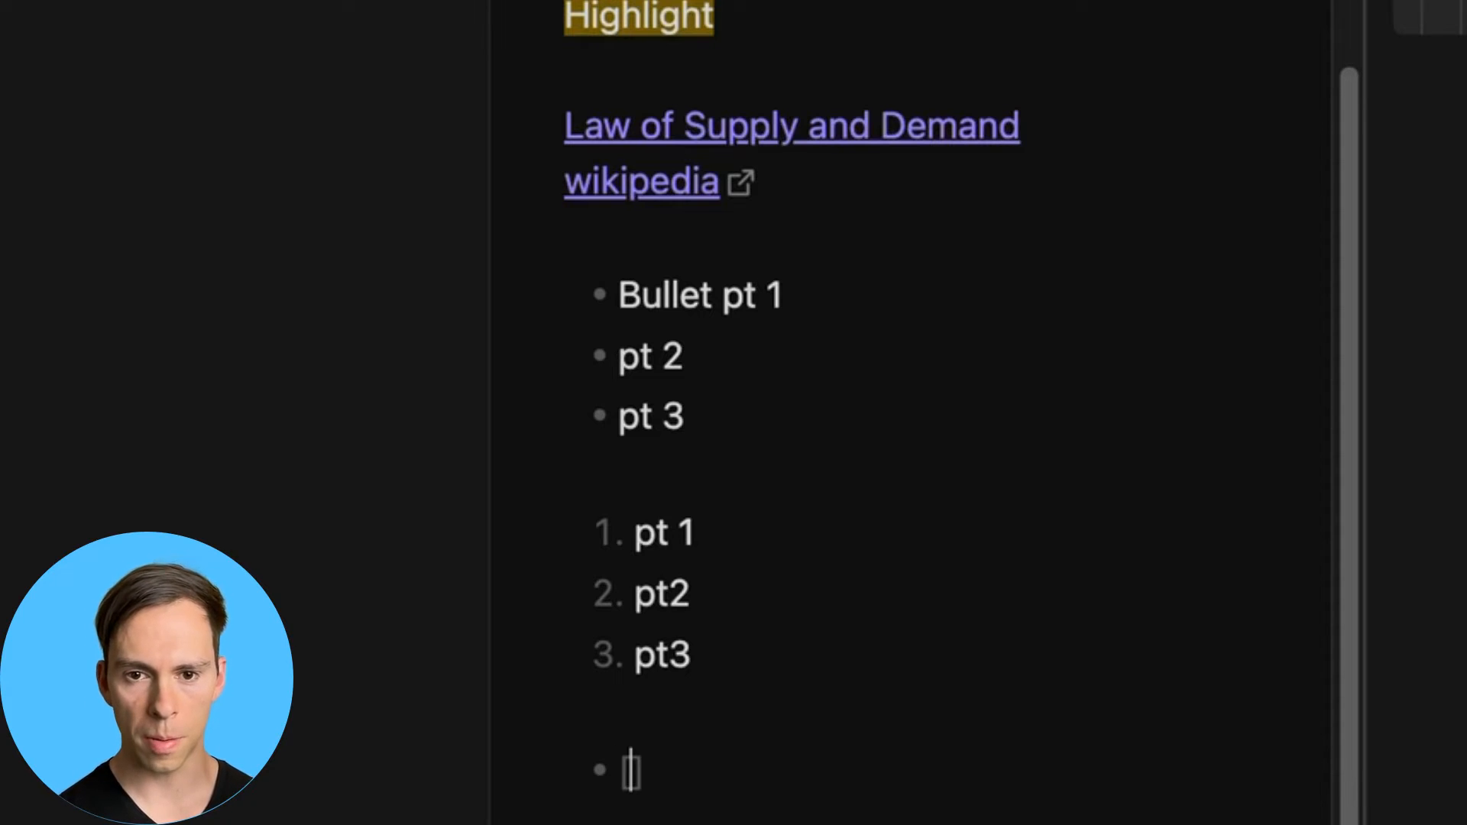
text([)
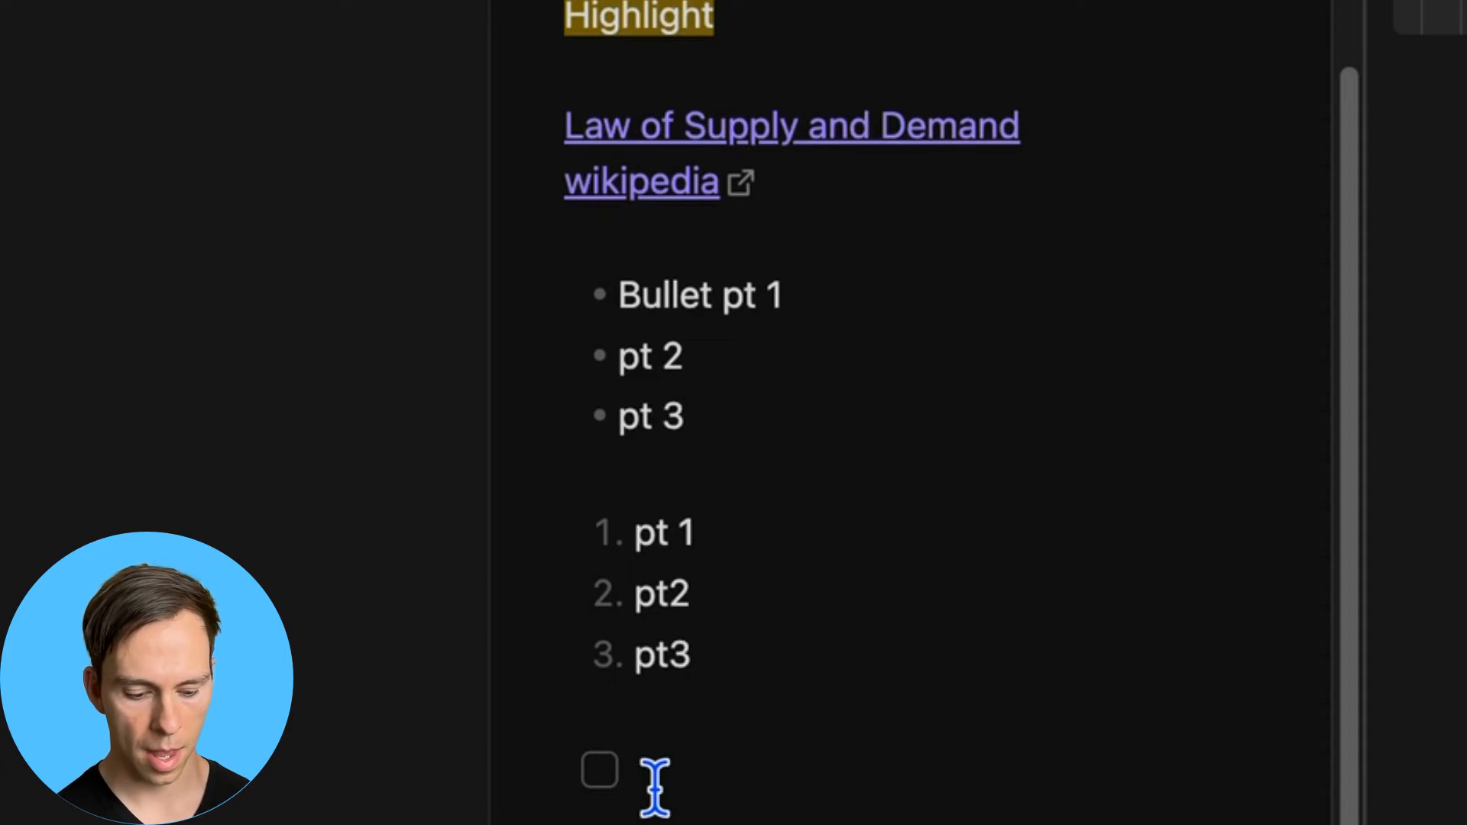
text( task 1)
key(Return)
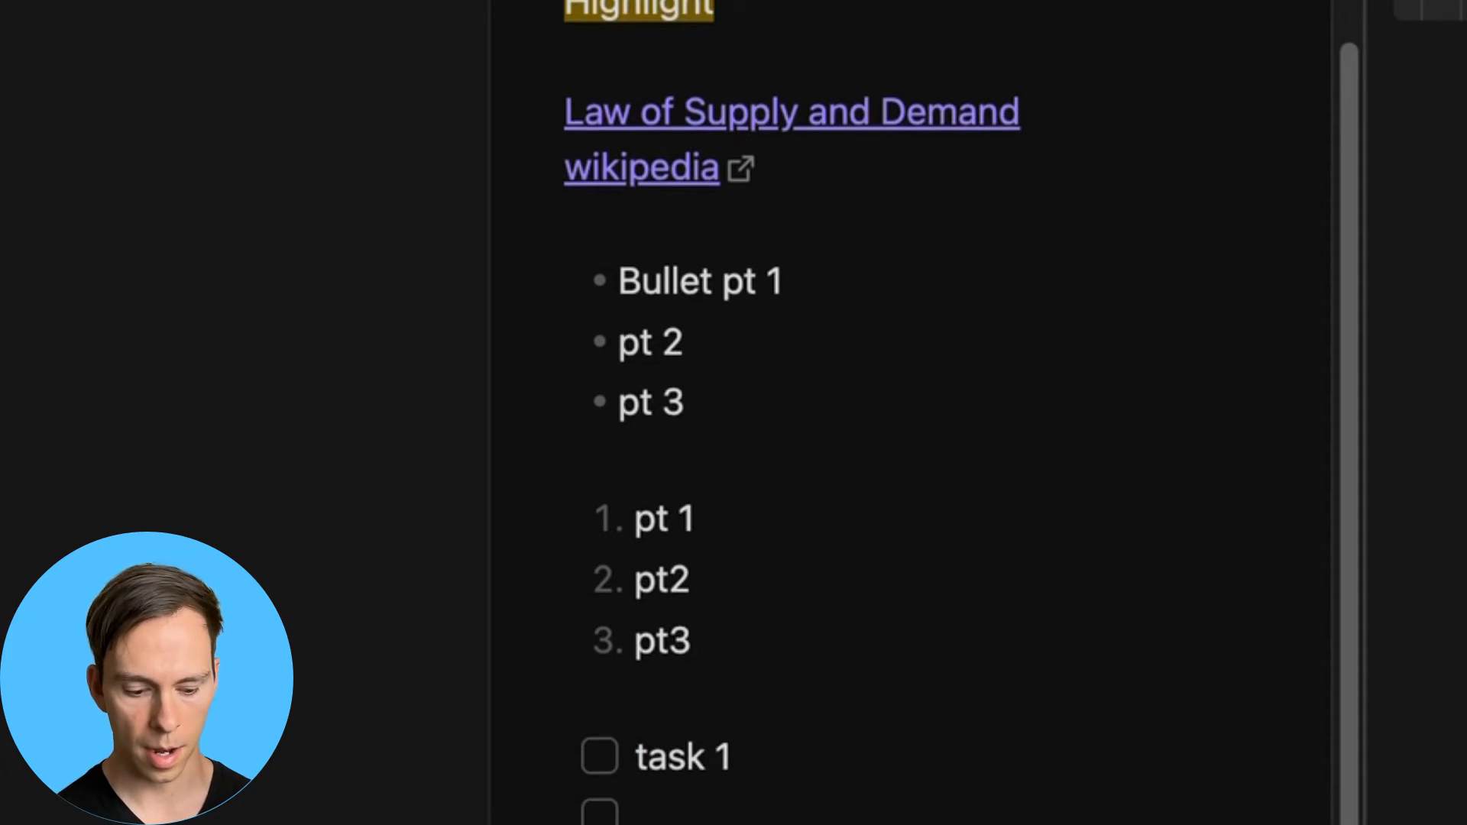
text(task 2)
key(Return)
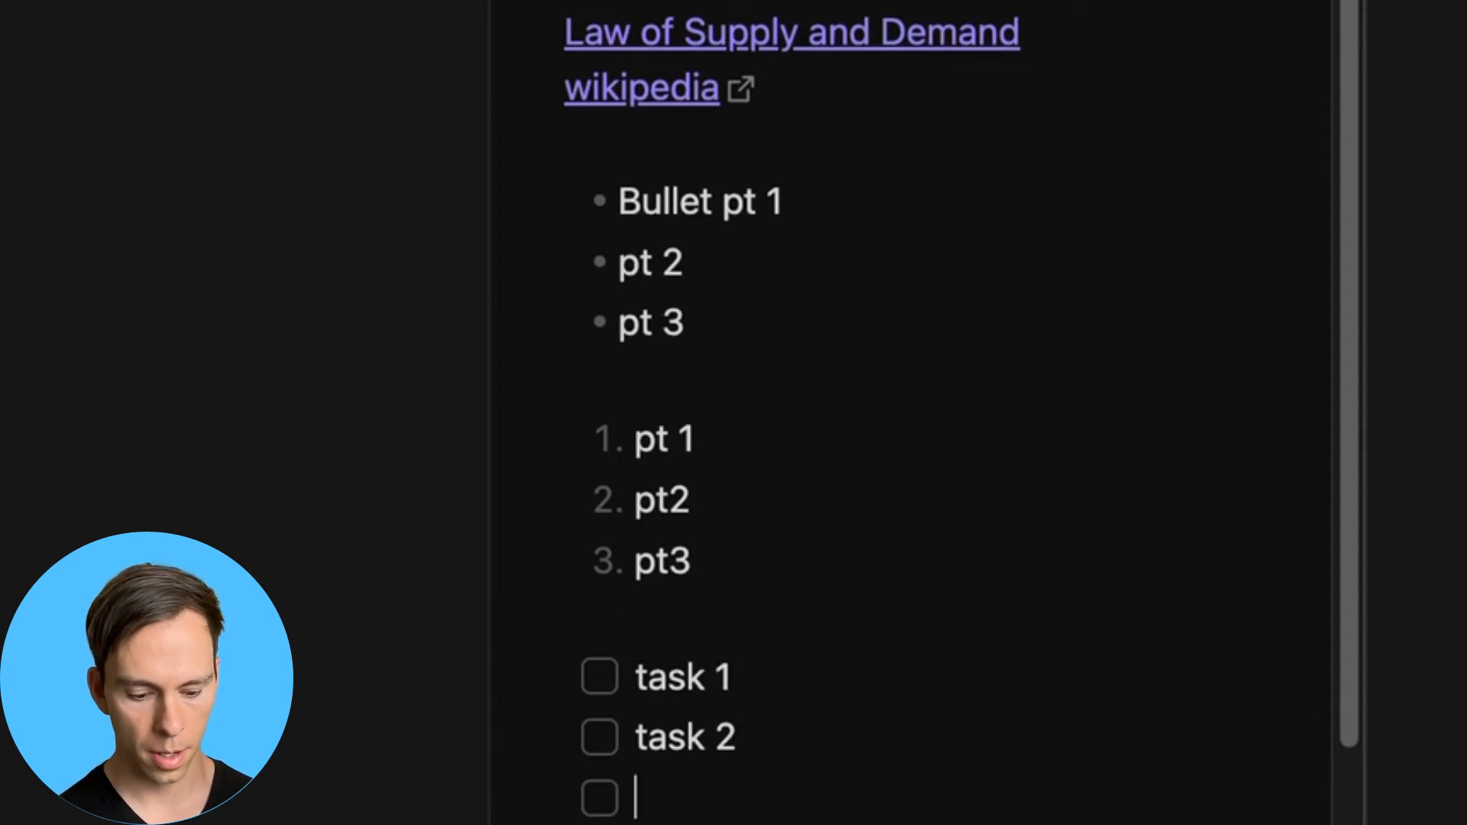
text(task 3)
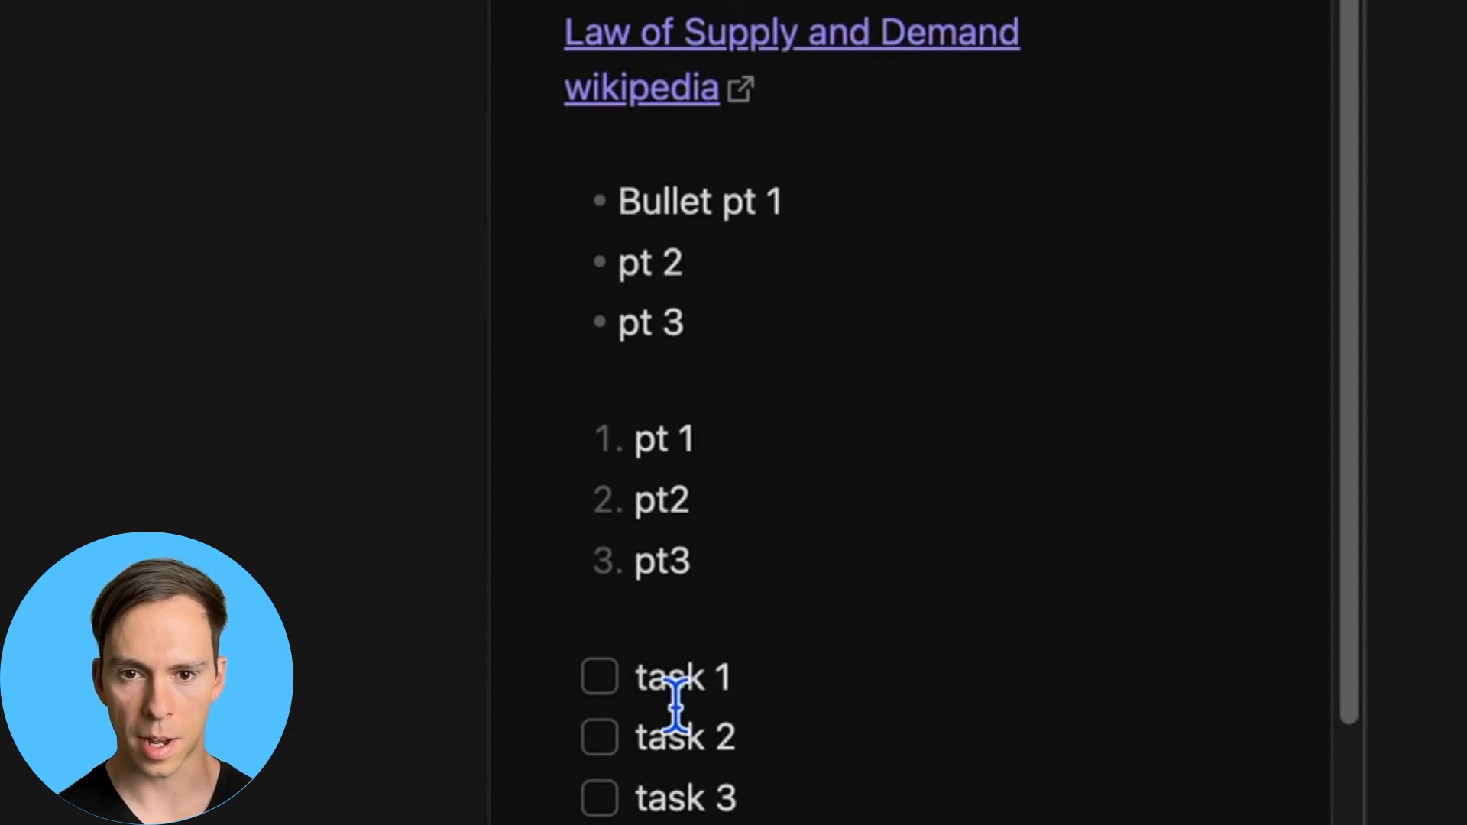